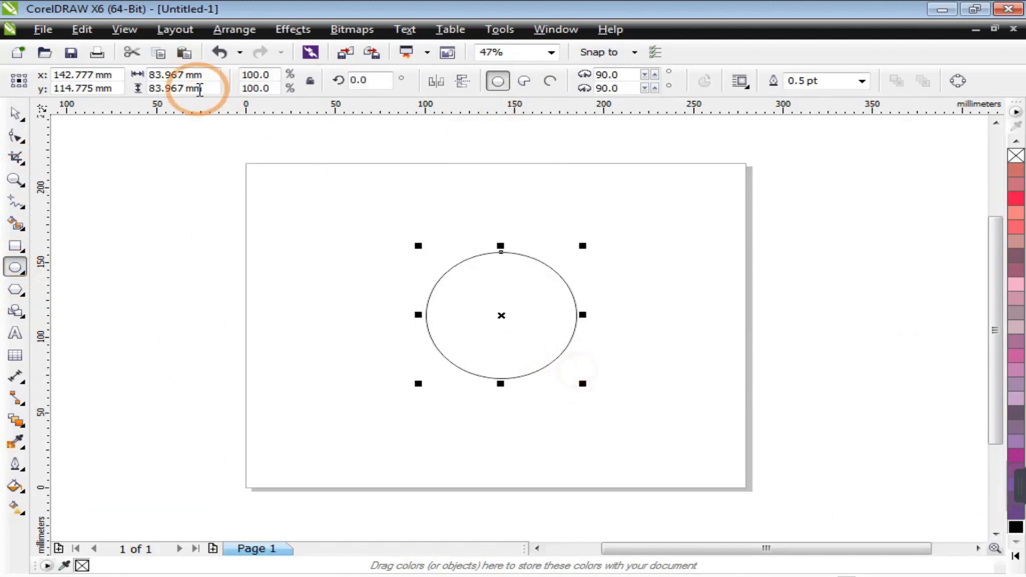
- Set the circle's width and height to 50 mm each
left_click(207, 75)
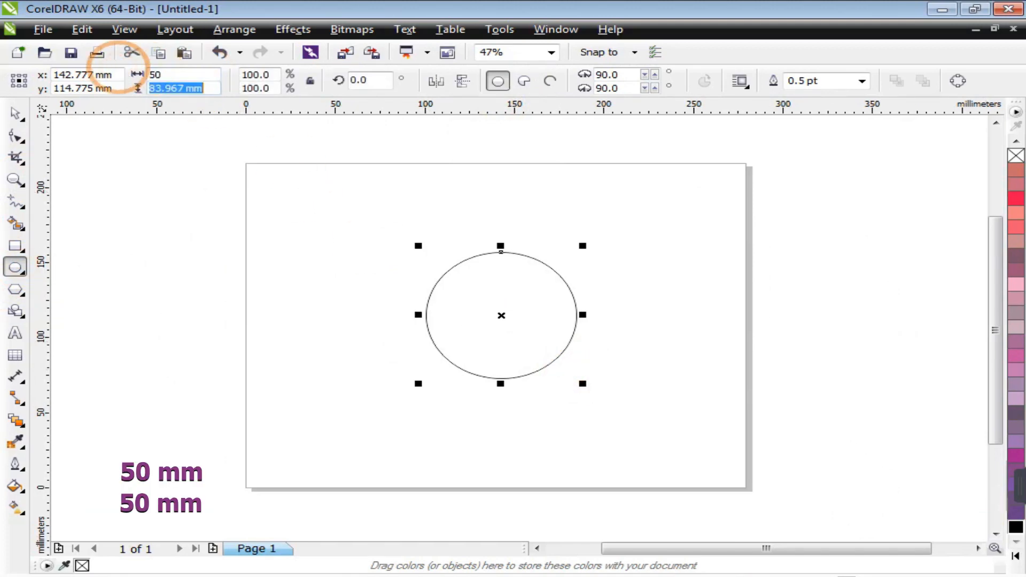
type("50")
key("Return")
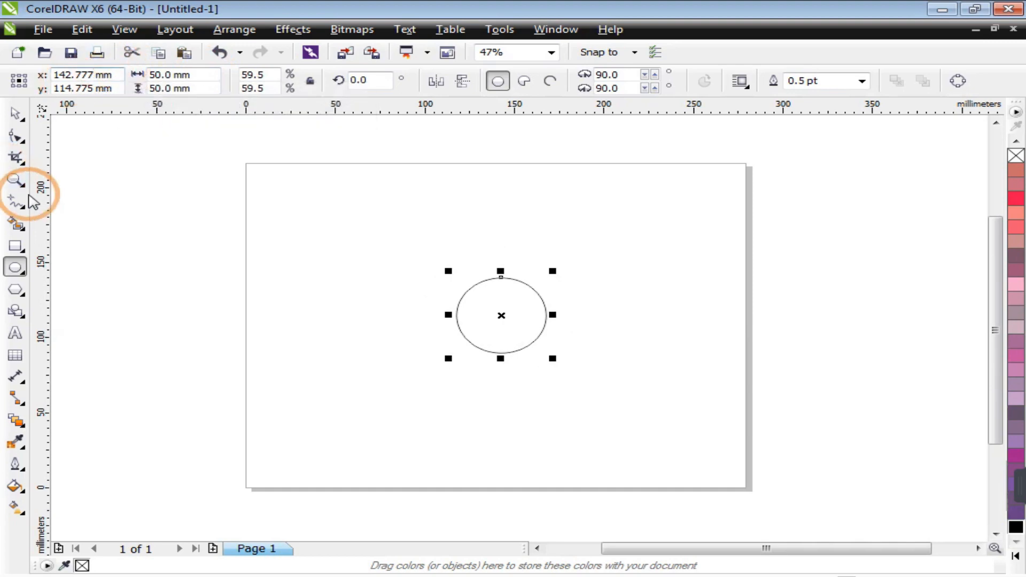
- Place a duplicate of the 50 mm circle beside the original, on its right
left_click(15, 181)
left_click_drag(380, 234, 666, 405)
key("space")
left_click(734, 351)
left_click(419, 319)
left_click_drag(464, 322, 720, 313)
right_click(720, 313)
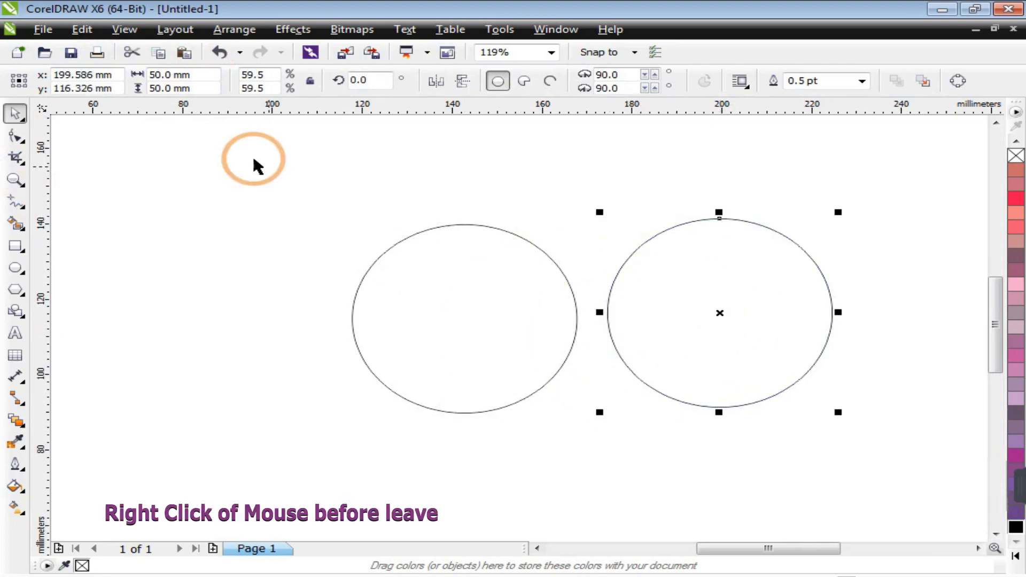
- Resize the duplicate circle to 23 × 23 mm and center it horizontally and vertically on the larger circle
double_click(160, 75)
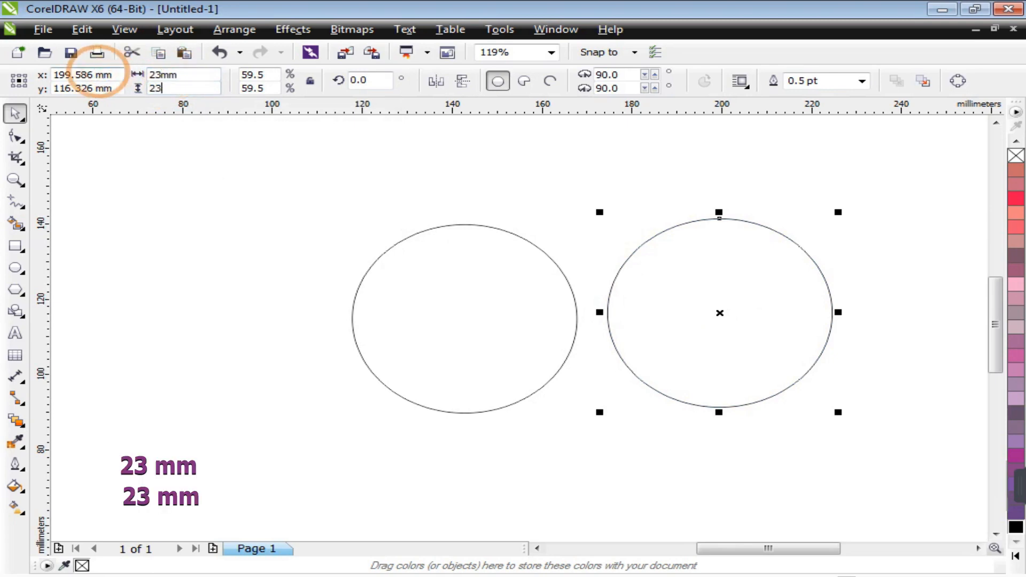
key("Return")
left_click(570, 346, "shift")
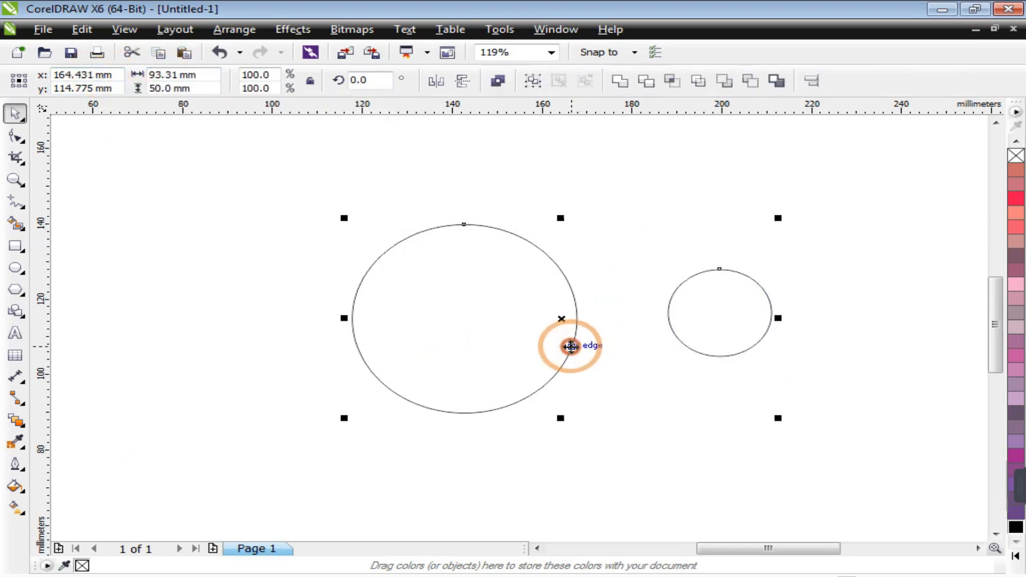
key("shift+c")
key("shift+e")
left_click(633, 302)
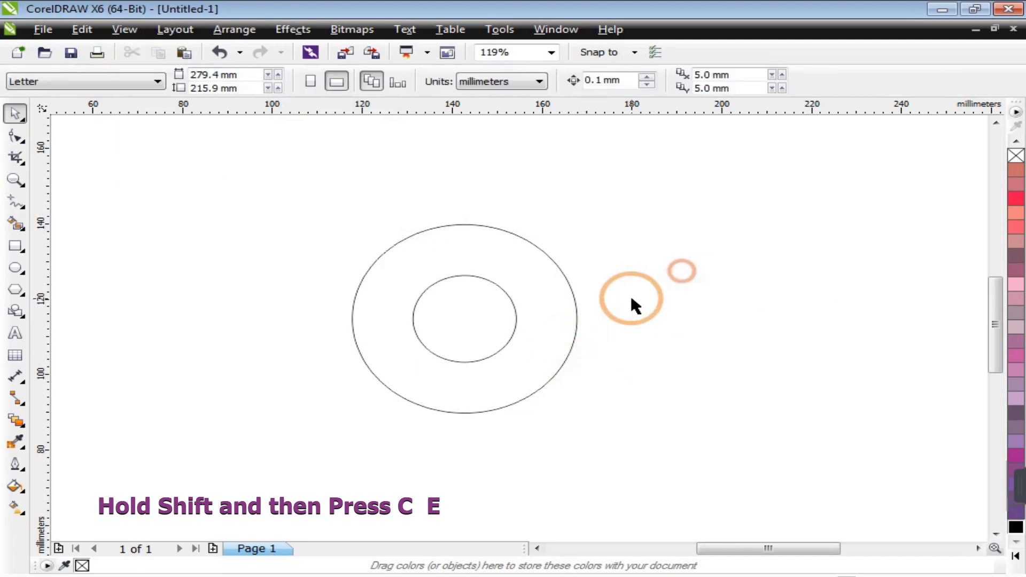
- Draw a horizontal 2-point line about 17 mm long from the outer circle's left quadrant into the inner circle, with a 4.0 pt outline
left_click(15, 180)
left_click_drag(252, 168, 746, 475)
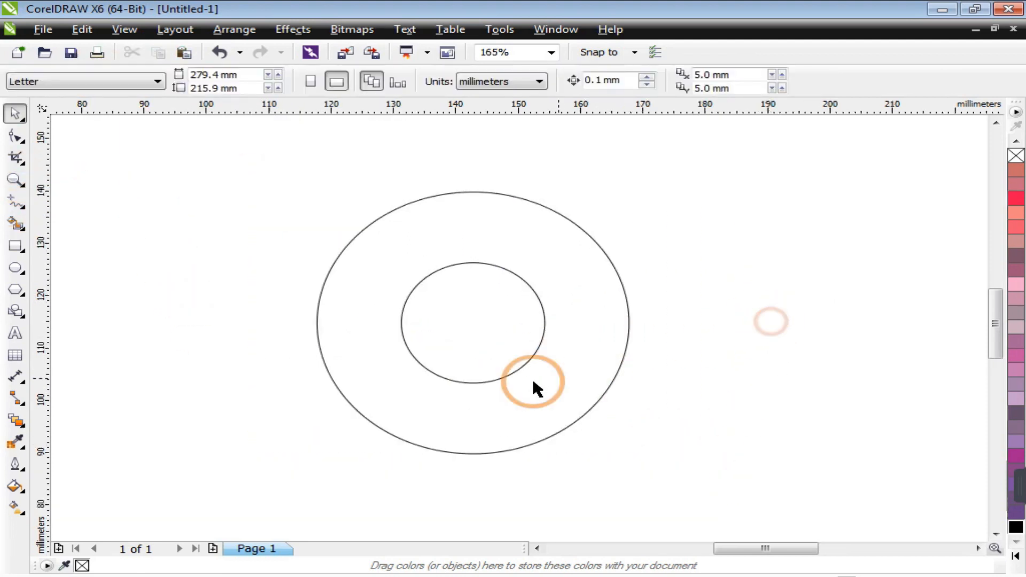
left_click(16, 202)
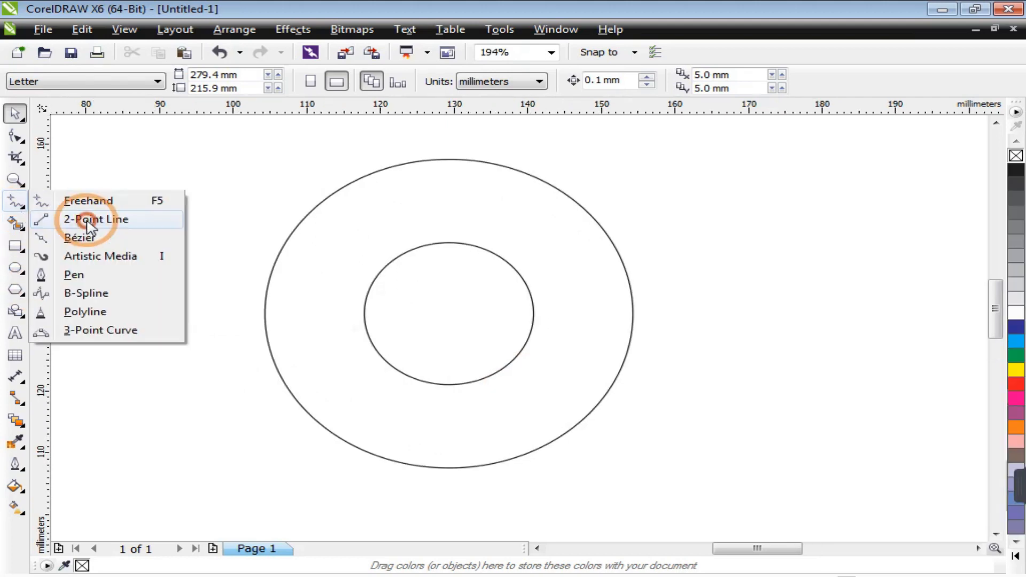
left_click(81, 220)
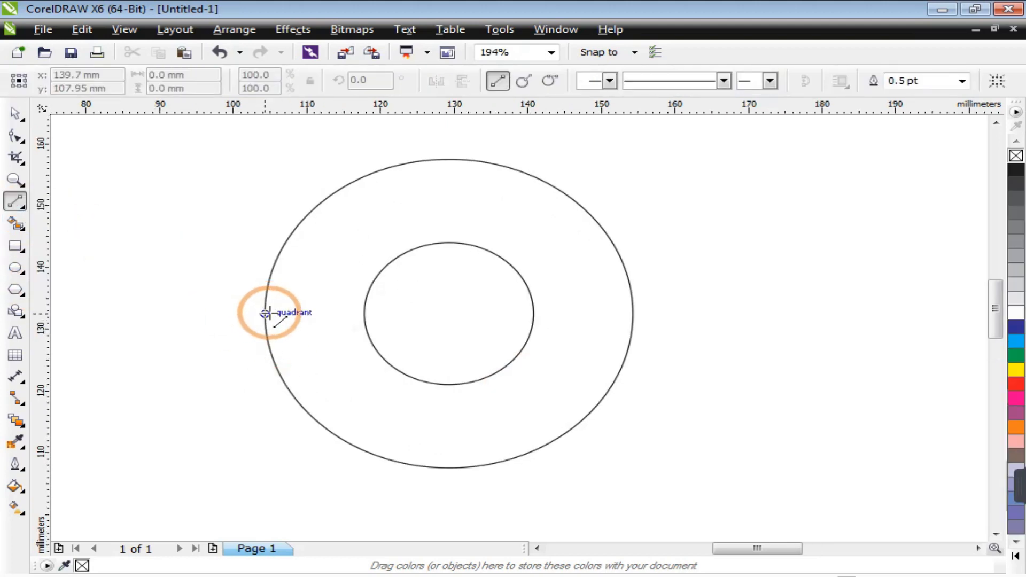
left_click_drag(264, 313, 391, 315)
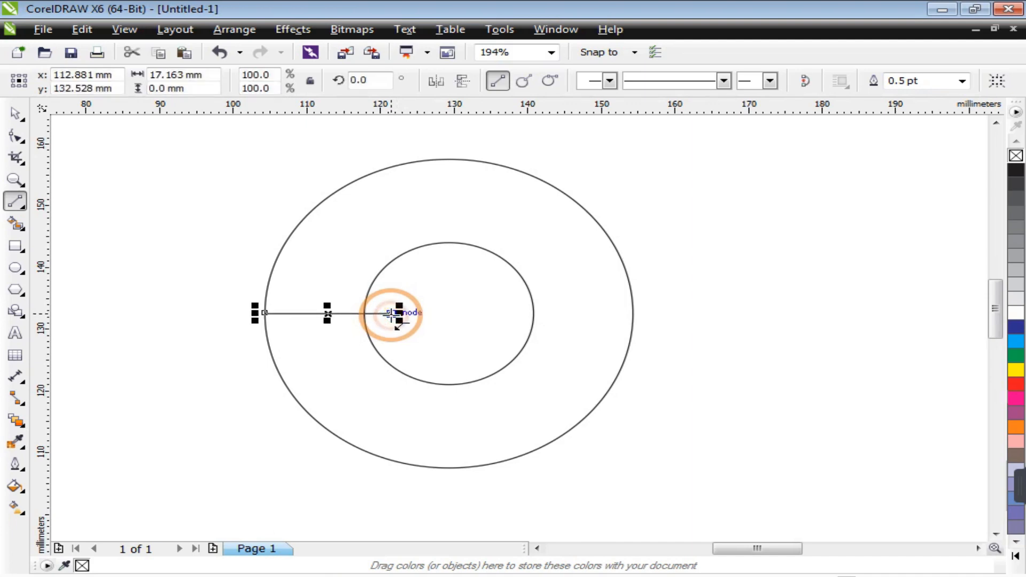
left_click(962, 82)
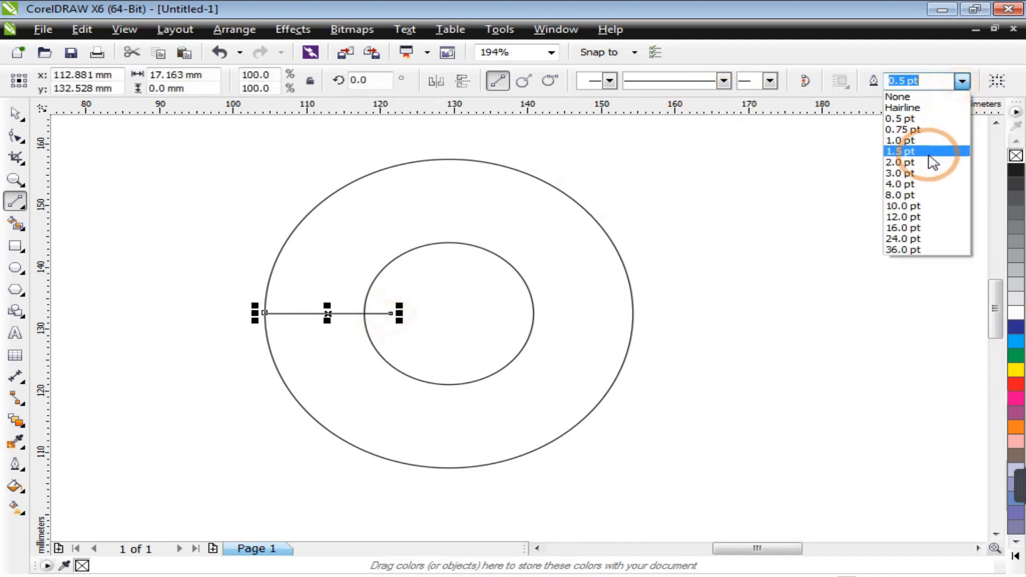
left_click(913, 182)
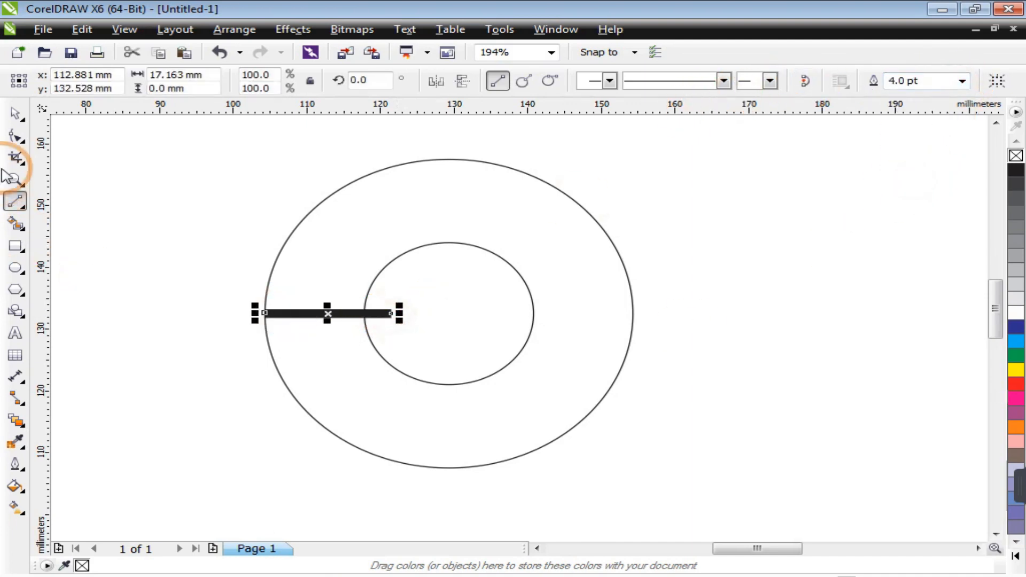
- Convert the thick horizontal line's outline to an object
left_click(230, 31)
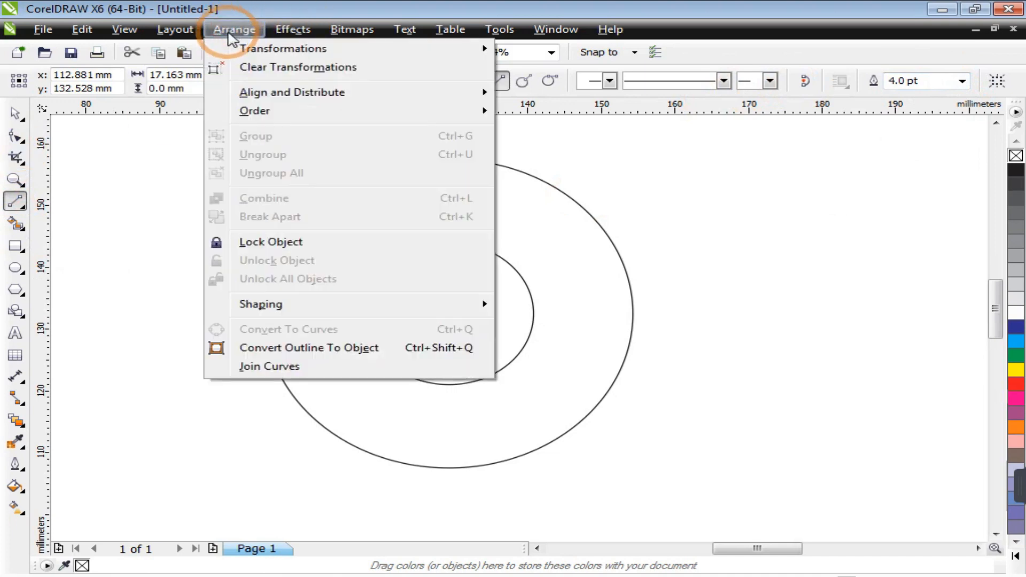
left_click(329, 350)
left_click(15, 115)
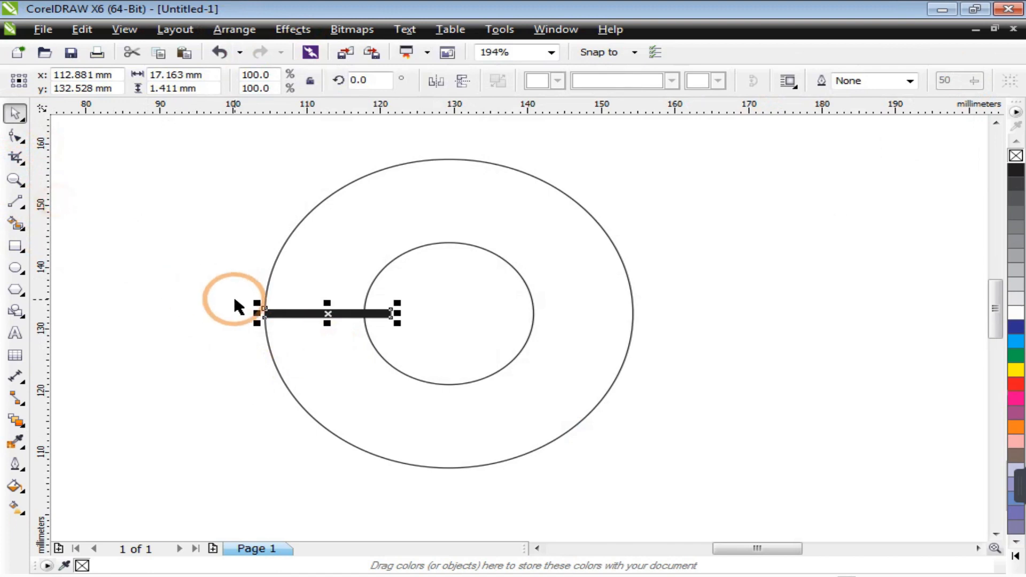
- Taper the bar into a spike by bringing its inner-end corner nodes together at the middle of that end
left_click(15, 180)
left_click_drag(204, 280, 514, 359)
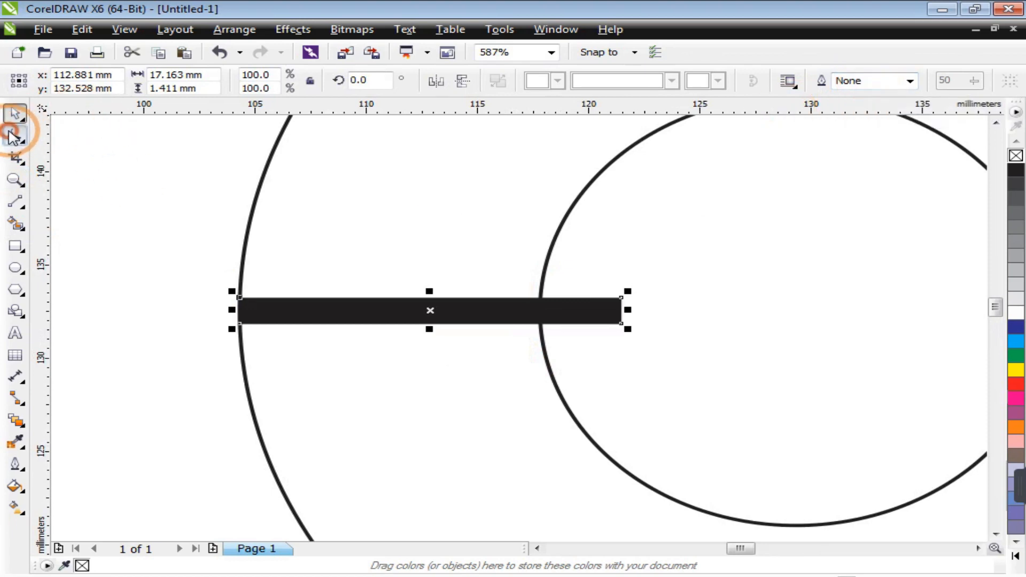
left_click(14, 136)
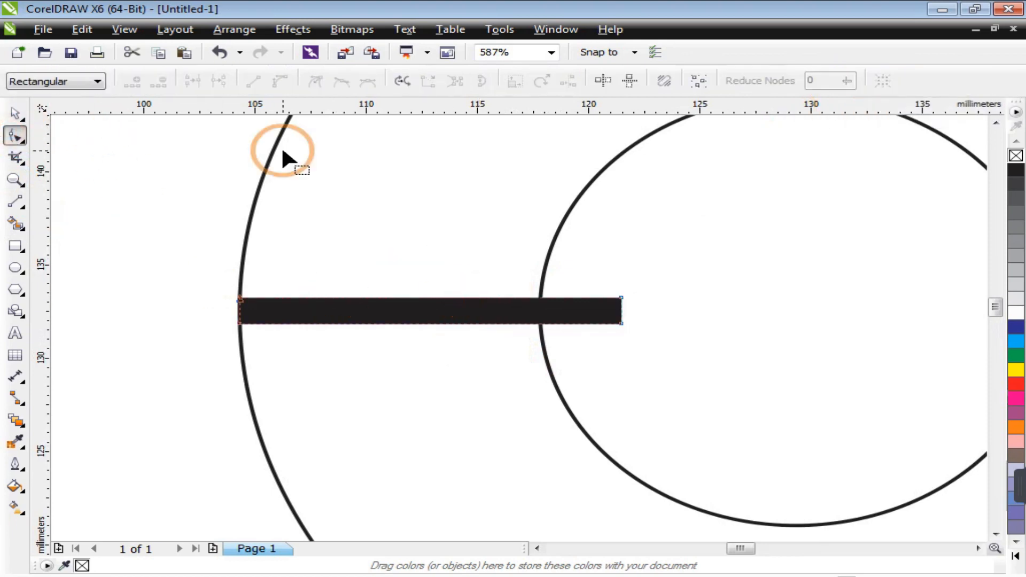
left_click(620, 323)
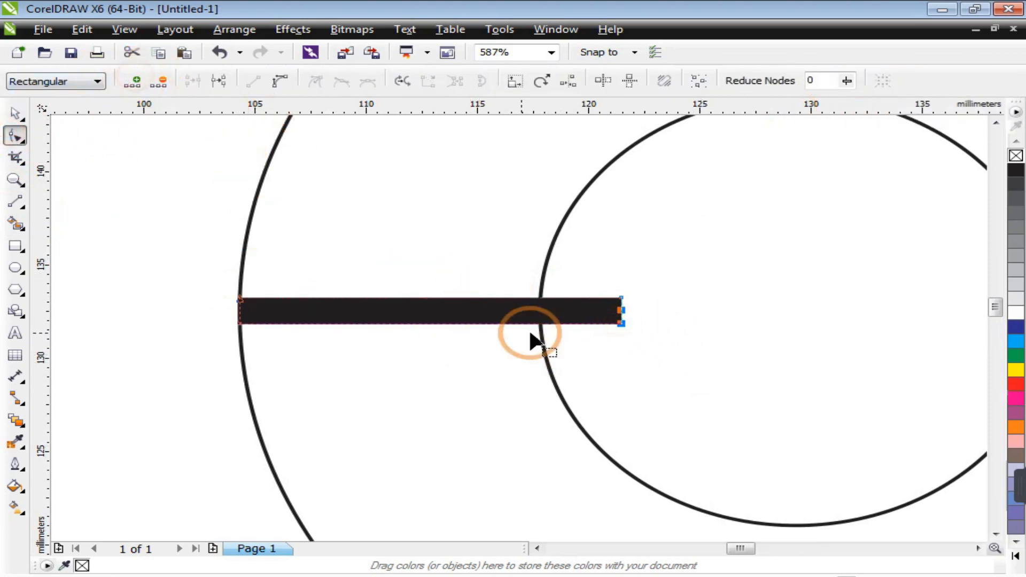
left_click(15, 114)
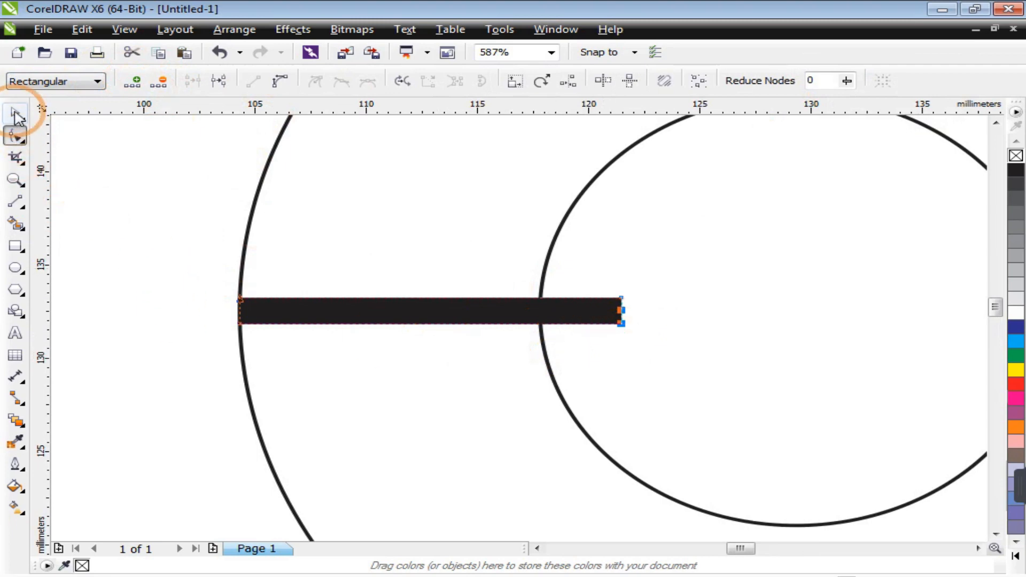
left_click(183, 275)
left_click(16, 140)
left_click(561, 304)
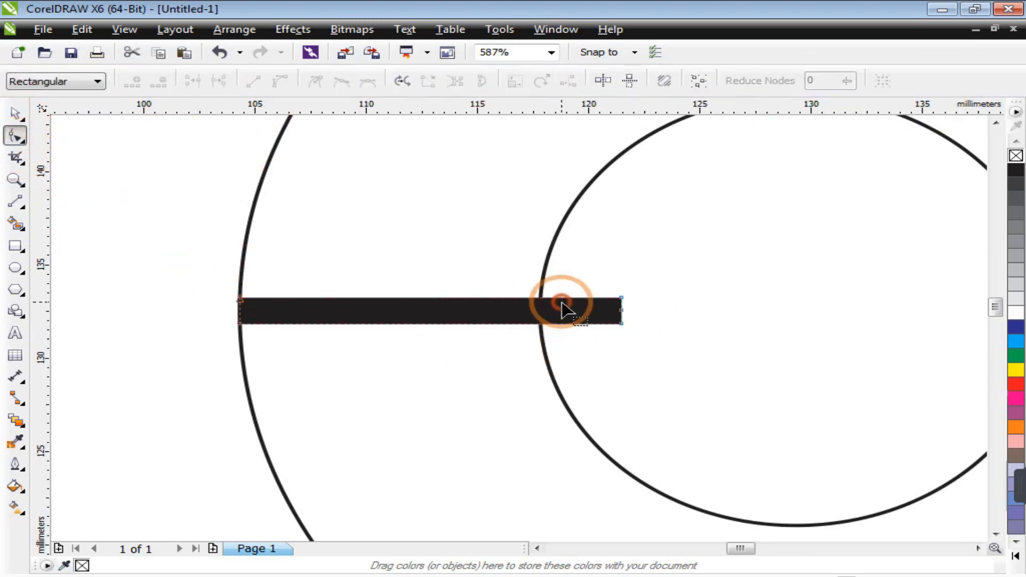
left_click_drag(617, 325, 629, 295)
double_click(619, 298)
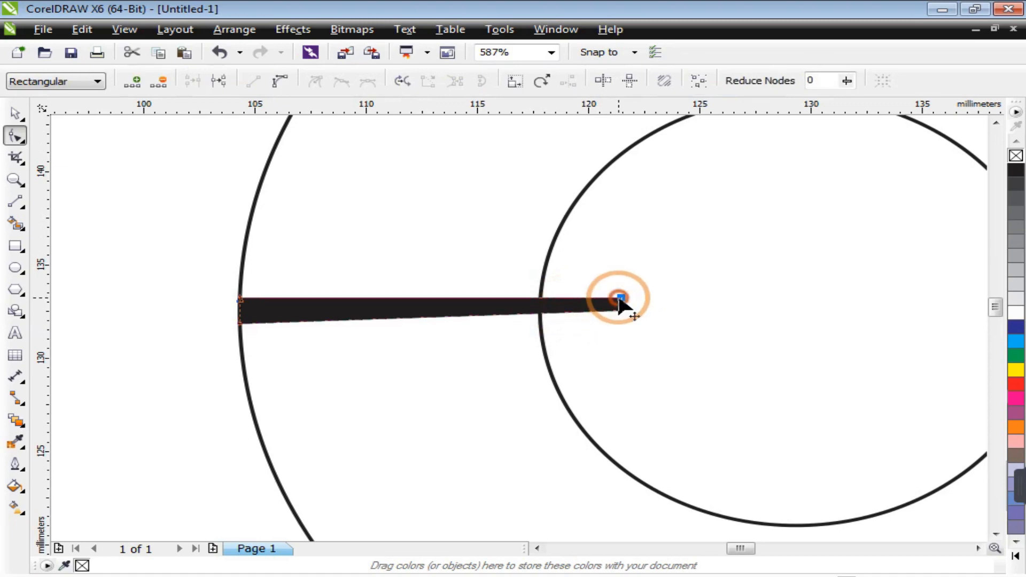
key("space")
scroll(155, 325, "down", 3)
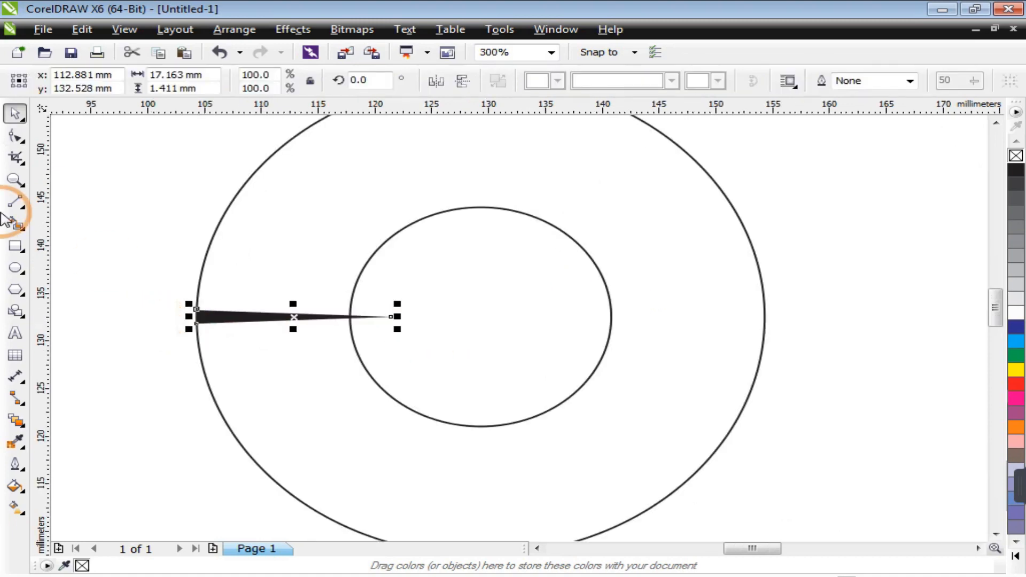
- Draw a vertical line about 22 mm long left of the circles and center it horizontally on the inner circle
left_click(15, 203)
left_click_drag(98, 255, 98, 465)
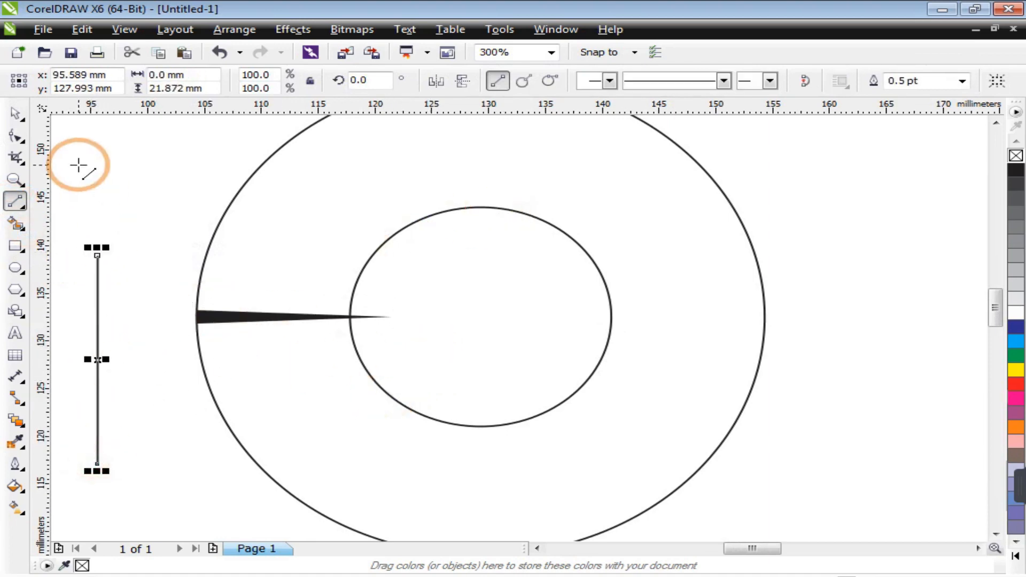
left_click(15, 110)
left_click(147, 203)
left_click(98, 281)
left_click(394, 401, "shift")
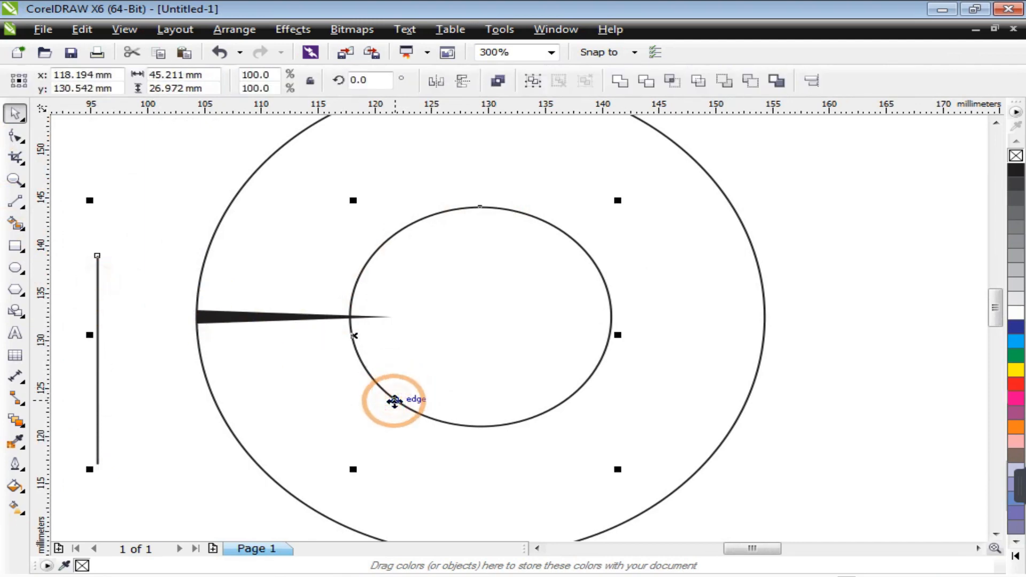
key("c")
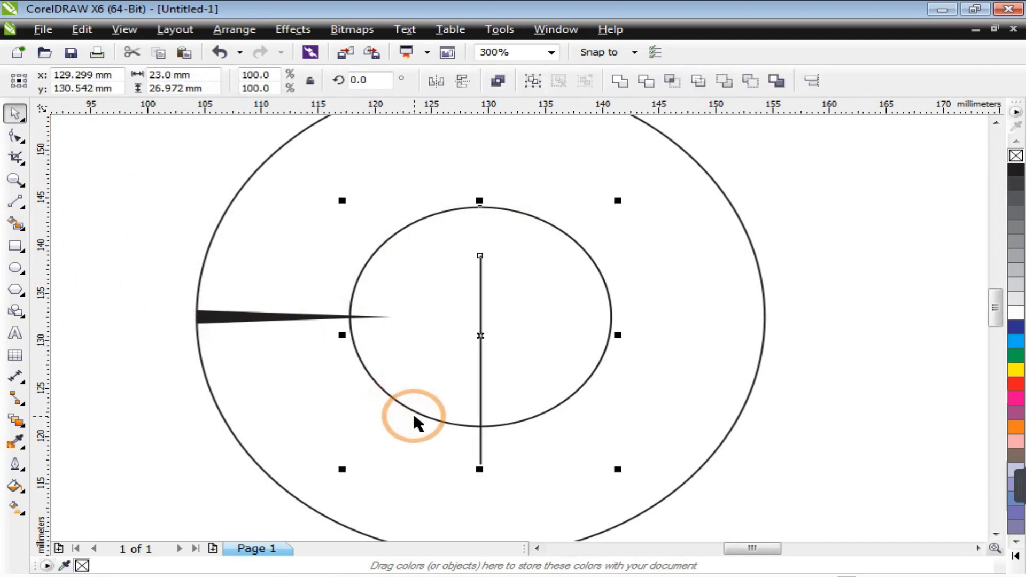
- Create a horizontally mirrored copy of the spike and vertical line, flipped about the line onto the circles' right side
left_click(134, 280)
left_click(488, 328)
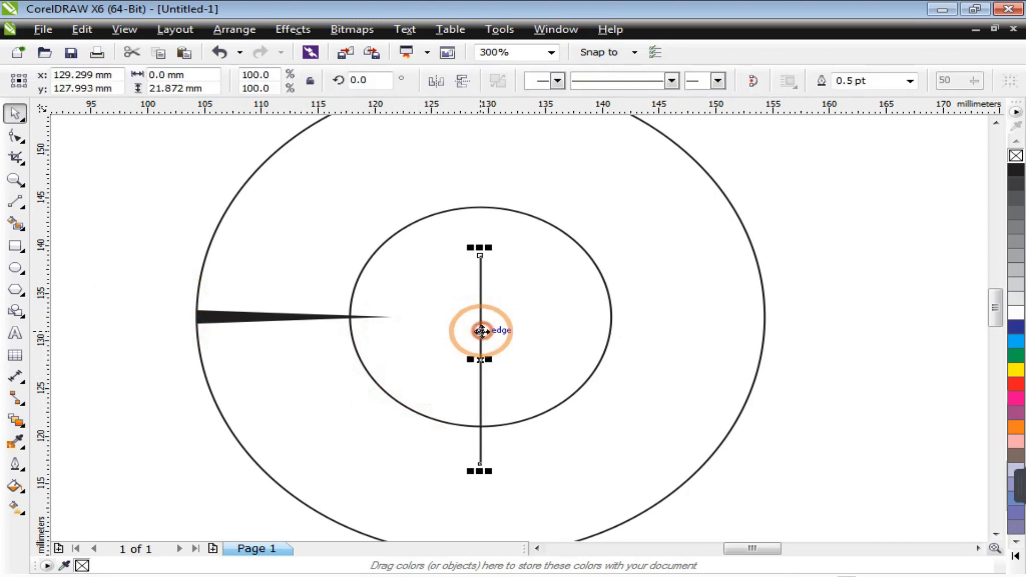
left_click(273, 316, "shift")
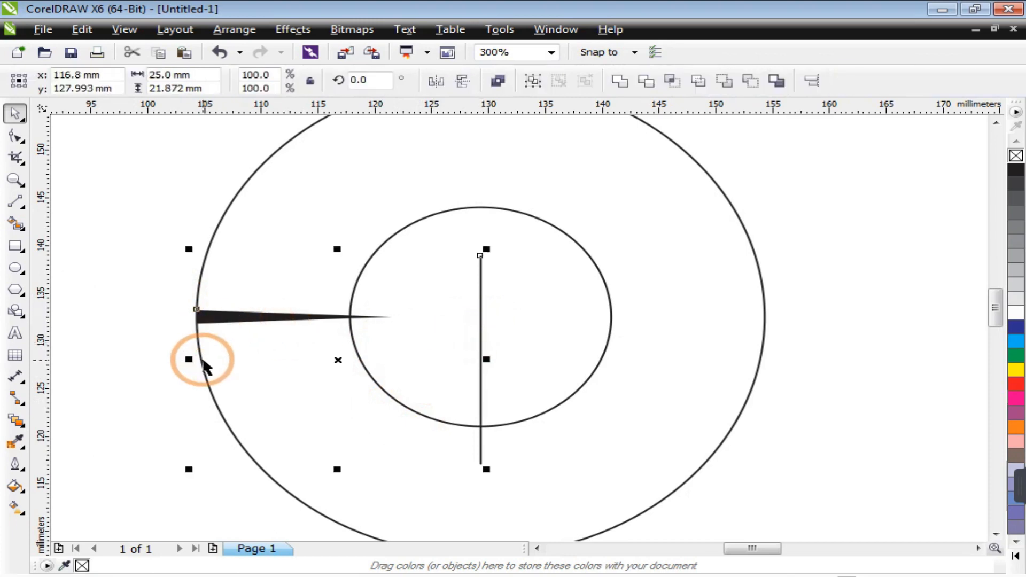
left_click_drag(190, 361, 648, 357)
right_click(648, 357)
left_click(821, 282)
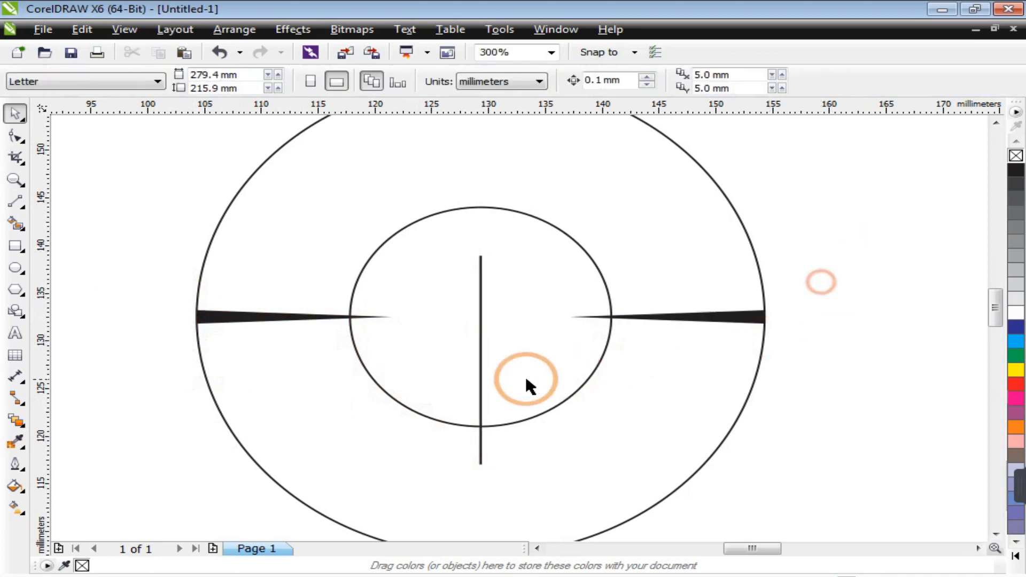
- Delete the vertical guide line running through the center of the circles
left_click(479, 323)
key("Escape")
scroll(483, 325, "down", 2)
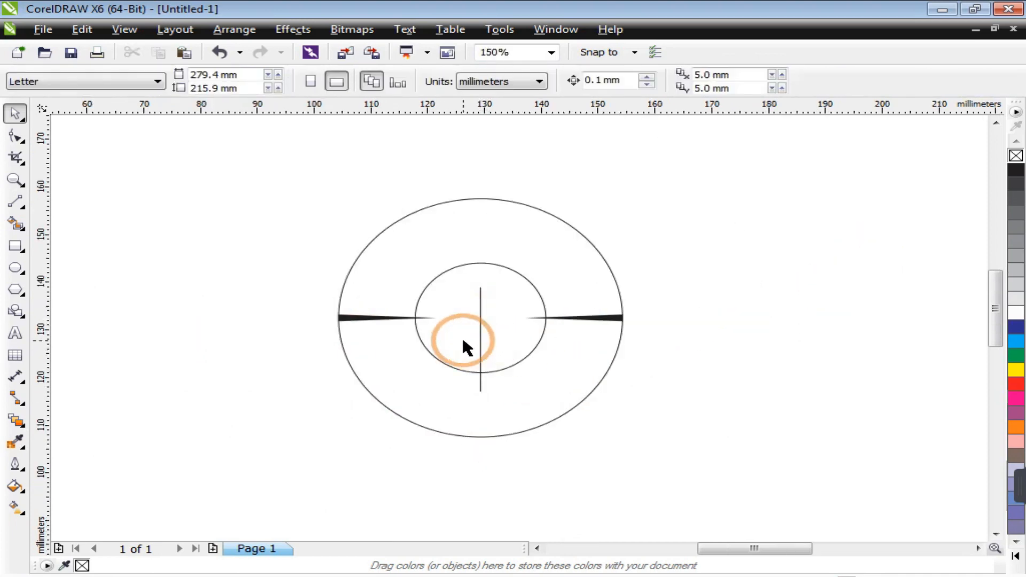
left_click(482, 357)
key("Delete")
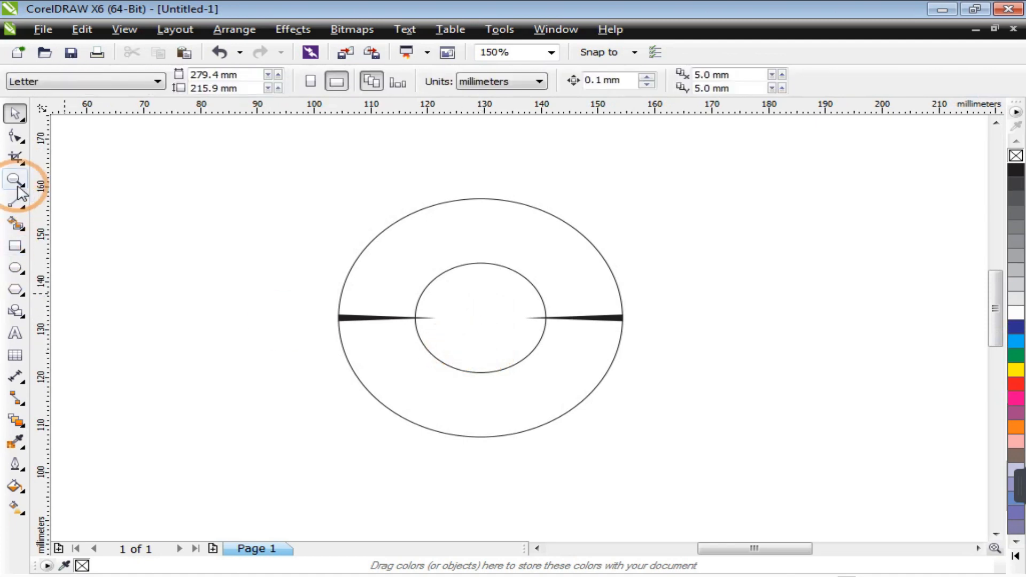
- Group the left and right spikes into one object
left_click_drag(244, 171, 727, 451)
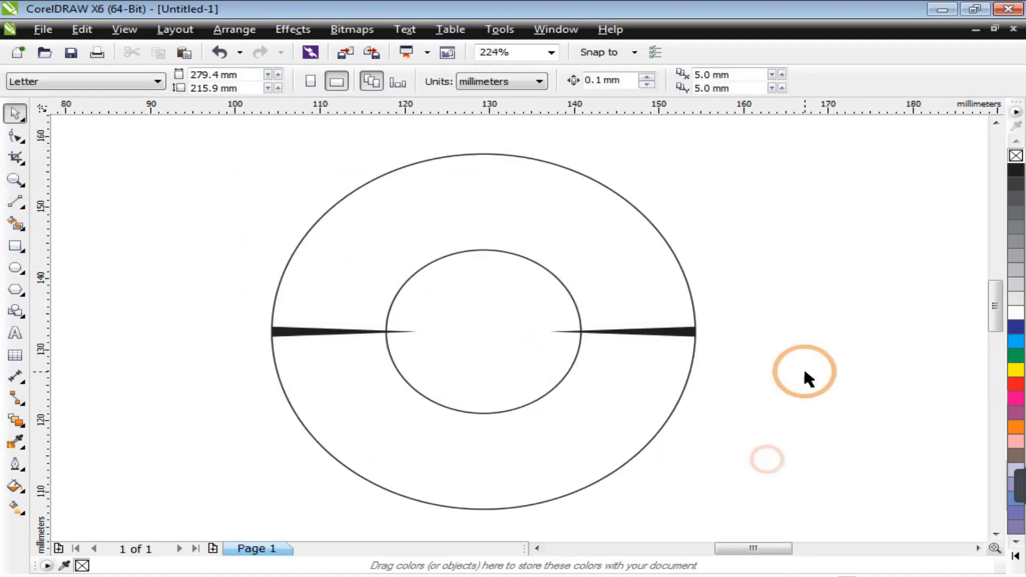
left_click(659, 334)
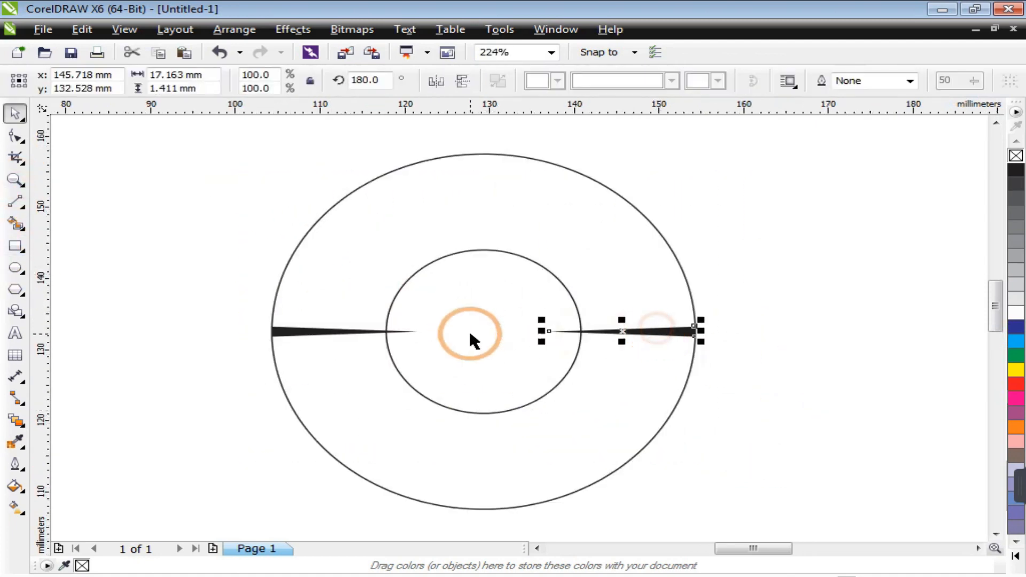
left_click(297, 337, "shift")
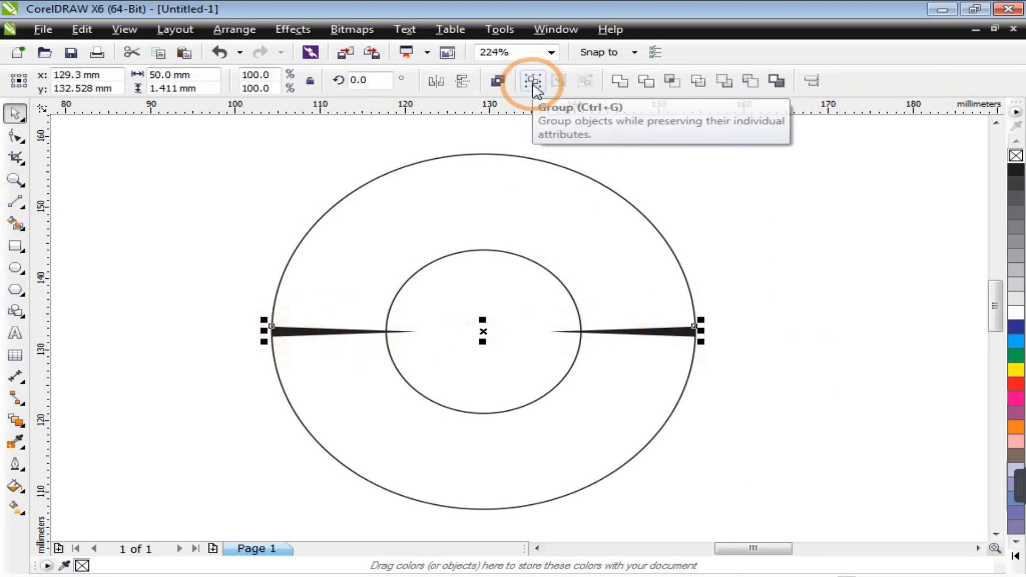
left_click(538, 84)
left_click(806, 270)
- Create a copy of the grouped spikes rotated 10 degrees about the center of the circles
left_click(681, 329)
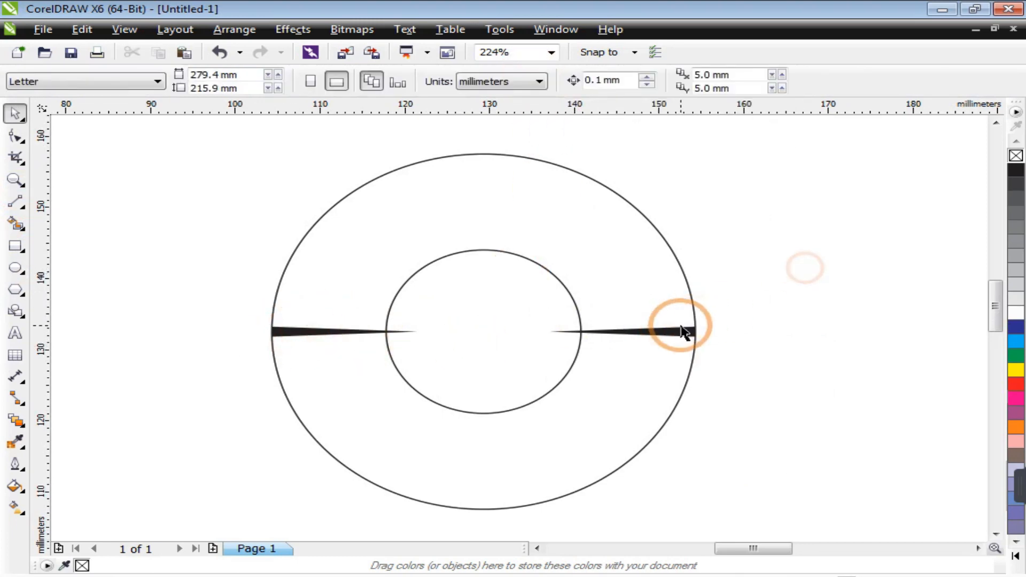
scroll(681, 329, "up", 2)
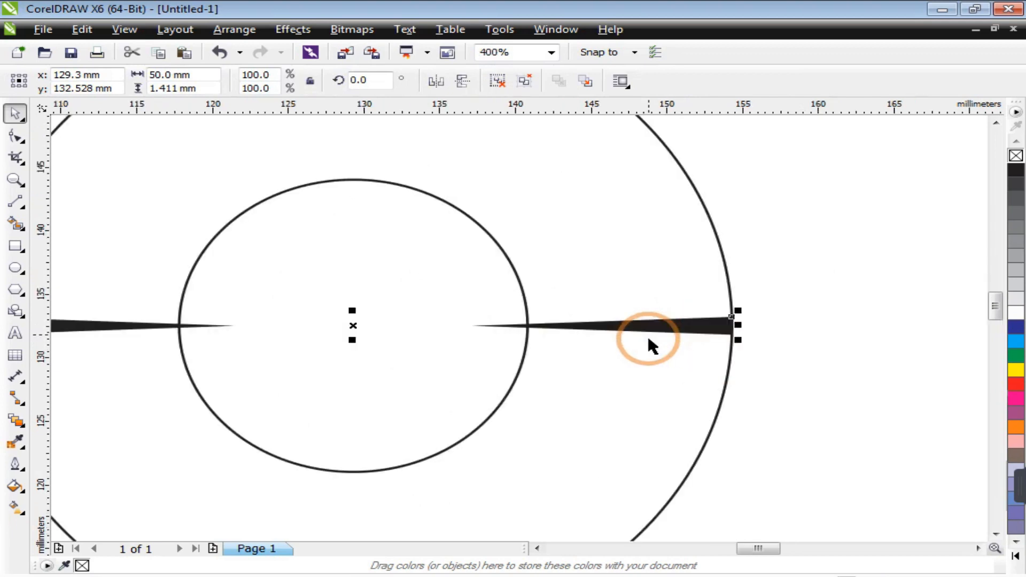
left_click(570, 327)
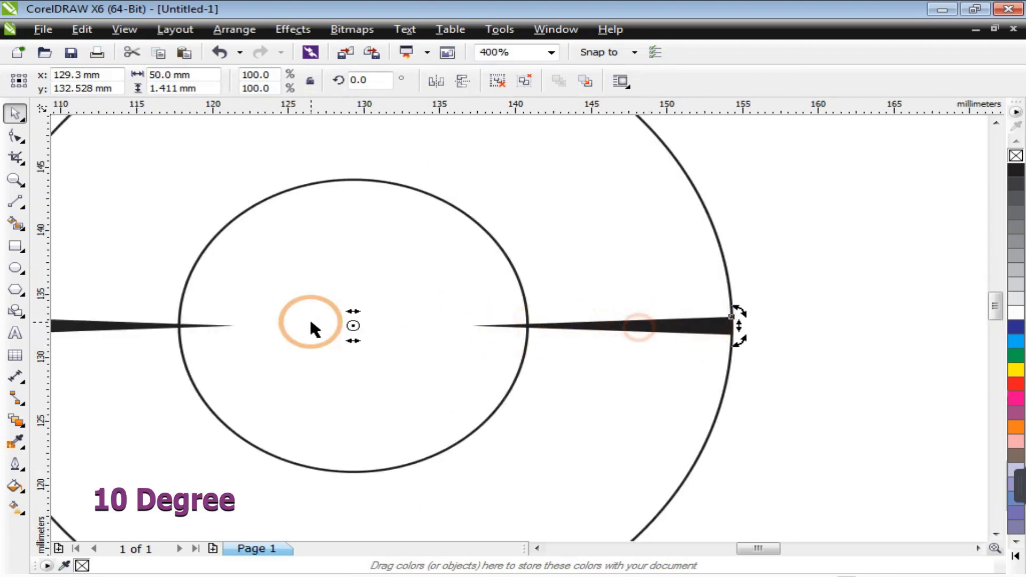
left_click_drag(734, 309, 732, 254)
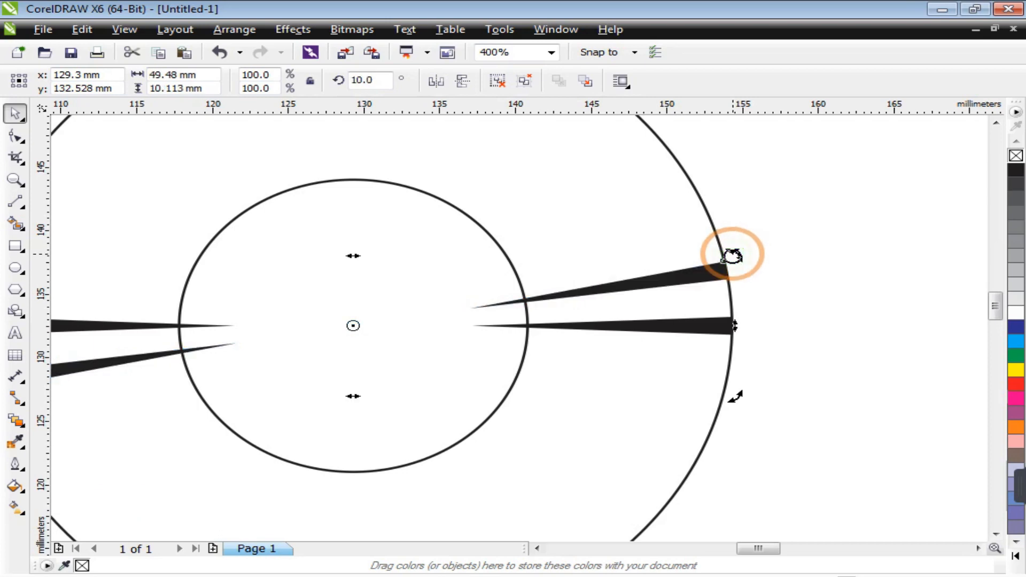
- Repeat the rotated duplication until the spikes fill the whole ring around the circles
key("ctrl+r")
key("ctrl+r")
key("ctrl+r")
key("ctrl+r")
key("ctrl+r")
key("ctrl+r")
key("ctrl+r")
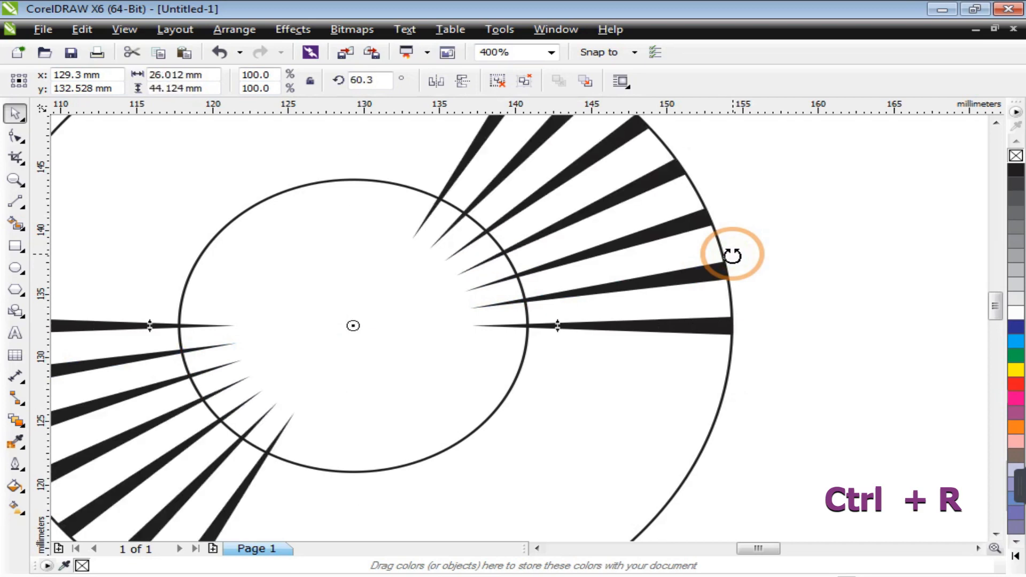
key("ctrl+r")
key("ctrl+r")
key("ctrl+r")
key("ctrl+r")
key("ctrl+r")
key("ctrl+r")
key("ctrl+r")
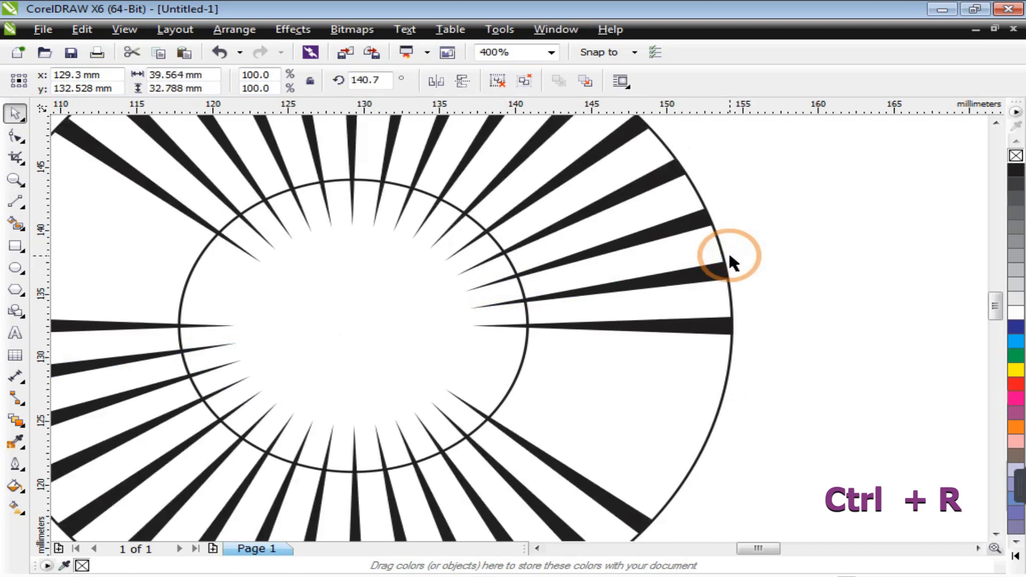
key("ctrl+r")
key("ctrl+r")
scroll(598, 299, "down", 1)
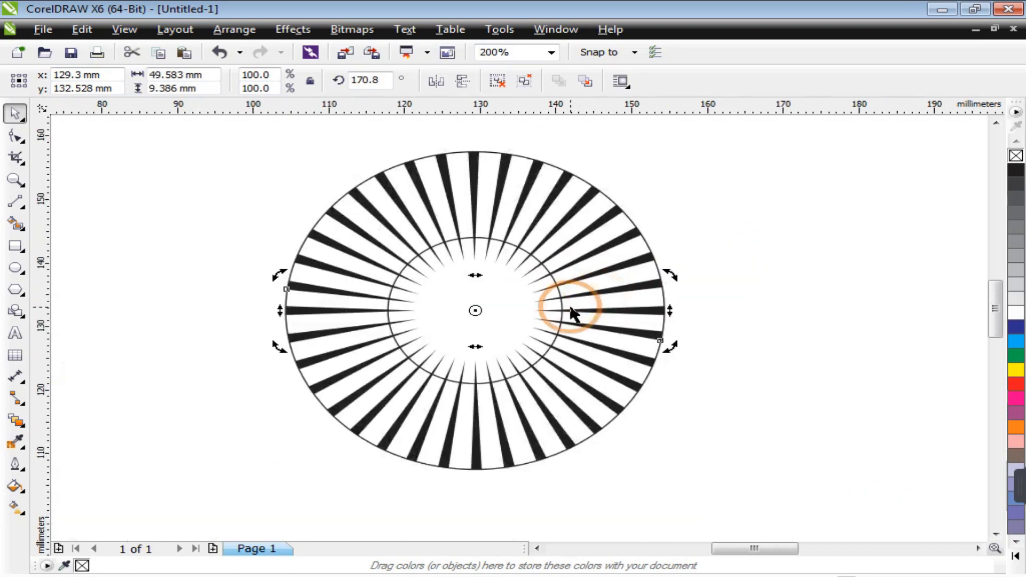
scroll(539, 294, "down", 1)
left_click(343, 257)
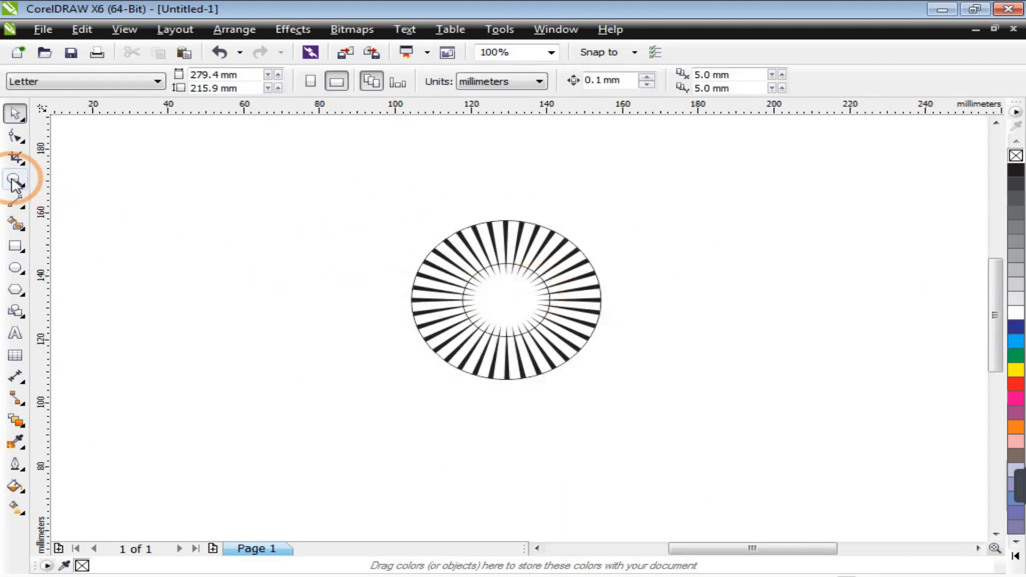
- Select all the spike pairs around the ring, without the two circles, and group them into one object
key("z")
left_click_drag(371, 194, 677, 417)
left_click(636, 273)
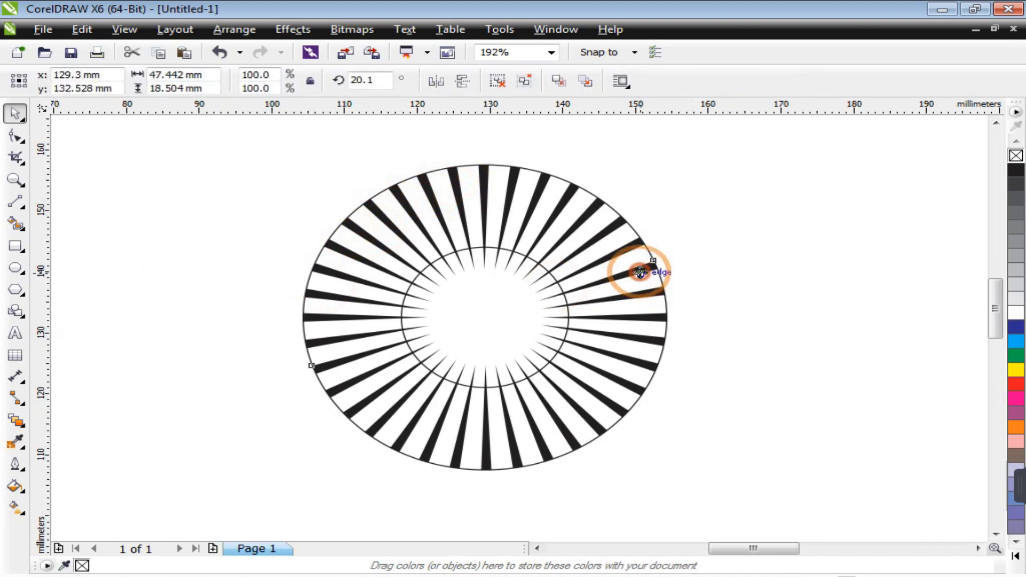
left_click(620, 229, "shift")
left_click(599, 219, "shift")
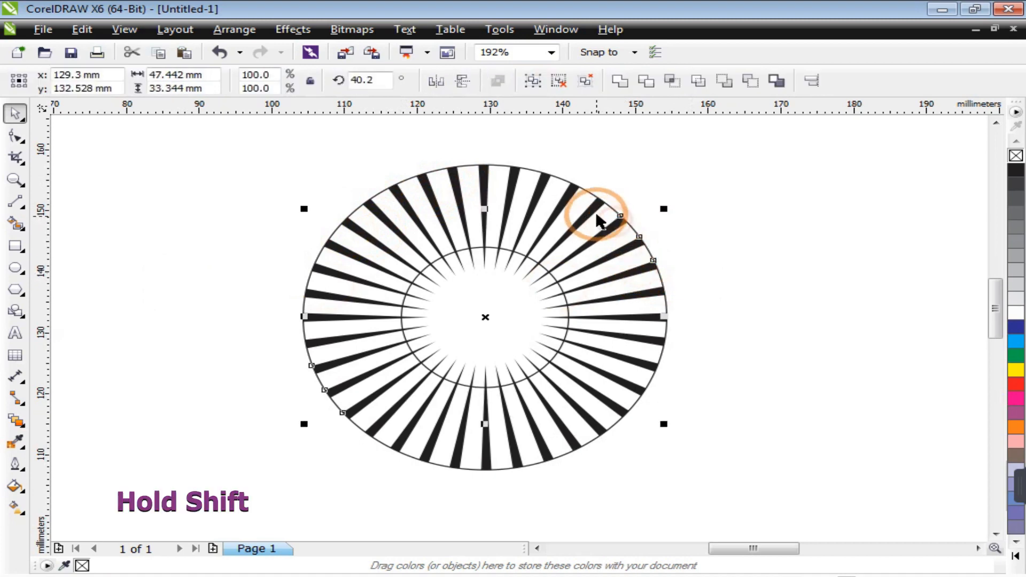
left_click(563, 194, "shift")
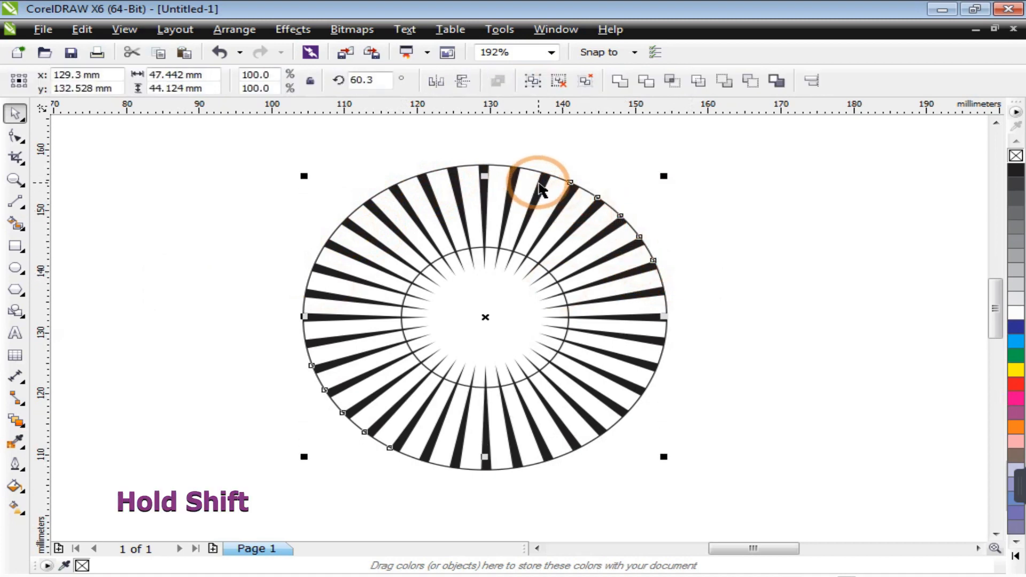
left_click(540, 187, "shift")
left_click(515, 176, "shift")
left_click(483, 179, "shift")
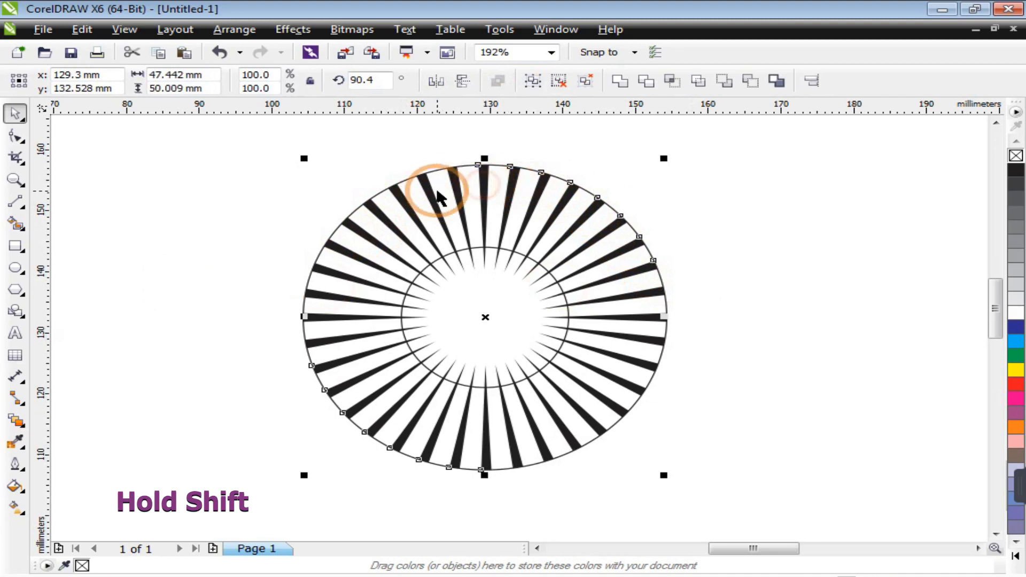
left_click(452, 176, "shift")
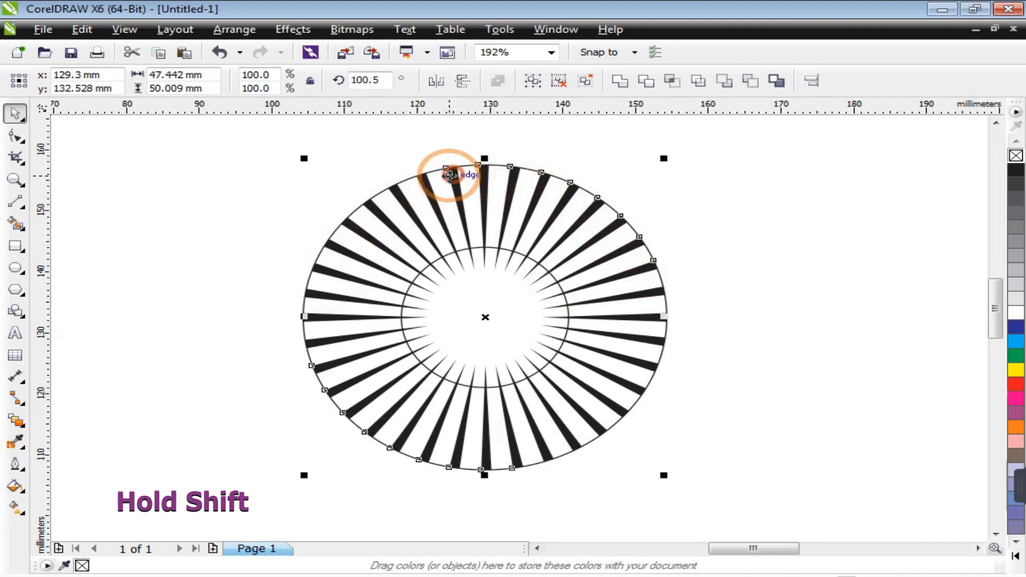
left_click(395, 199, "shift")
left_click(368, 249, "shift")
left_click(354, 229, "shift")
left_click(332, 273, "shift")
left_click(328, 275, "shift")
left_click(325, 299, "shift")
left_click(315, 346, "shift")
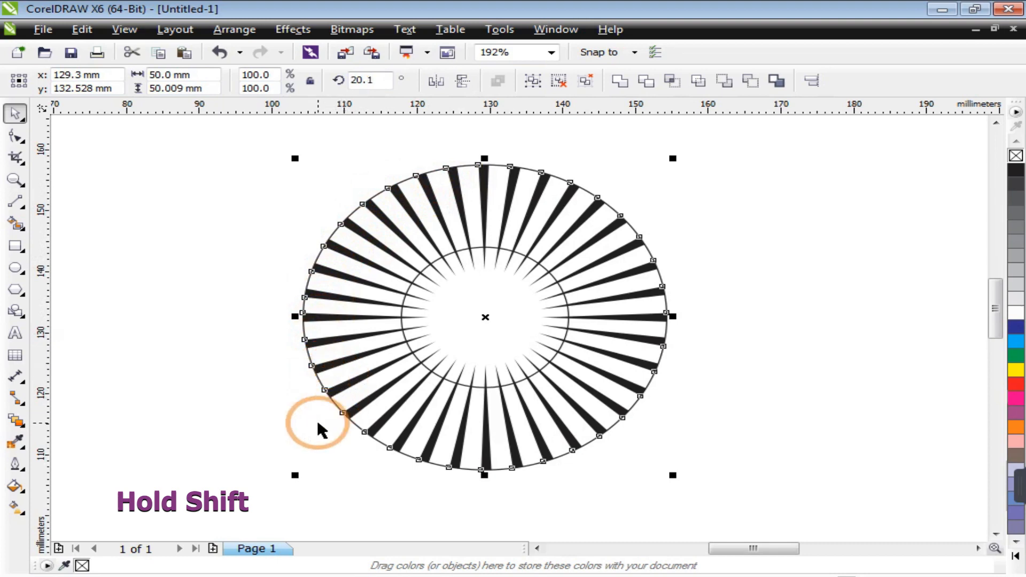
left_click(533, 81)
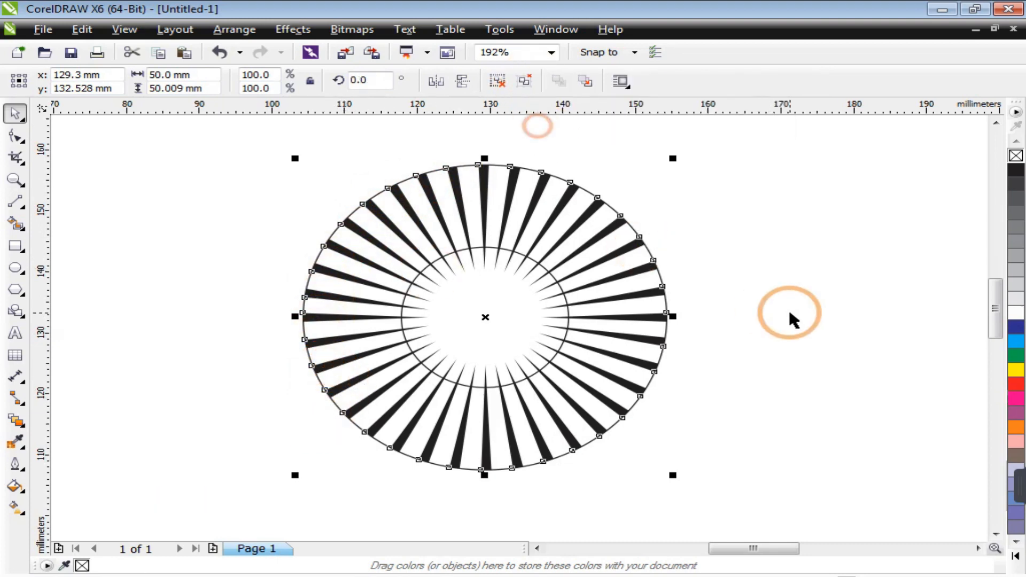
left_click(764, 314)
- Try moving the outer part of the radial design and the inner circle aside, undoing each move
left_click_drag(637, 235, 698, 230)
key("ctrl+z")
left_click(778, 319)
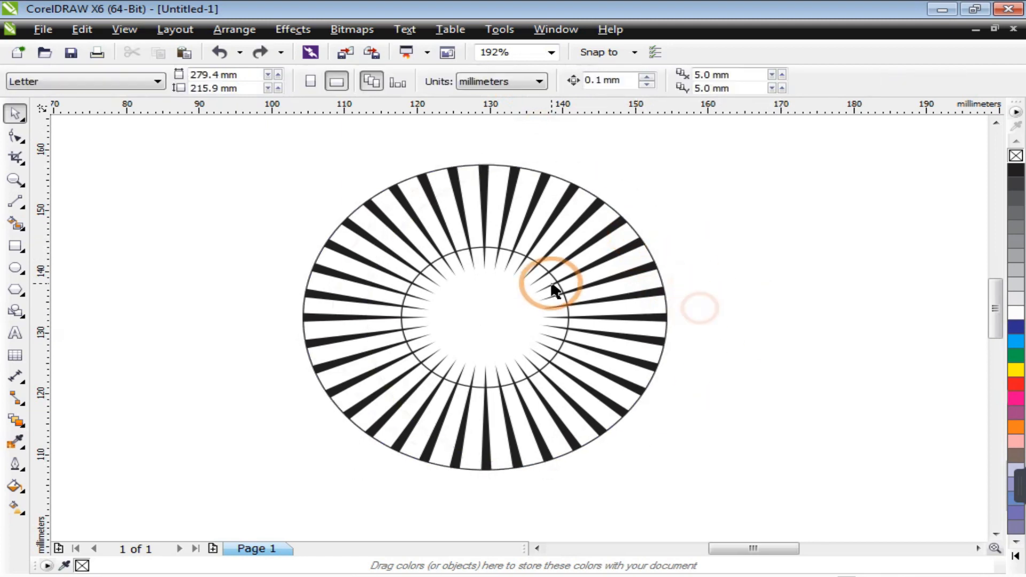
left_click(554, 277)
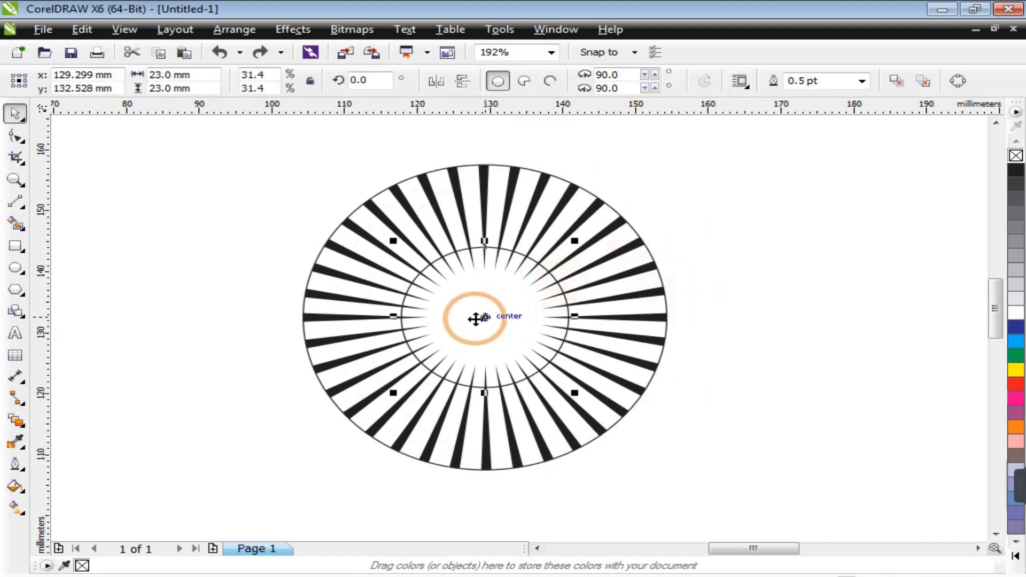
left_click_drag(483, 318, 659, 361)
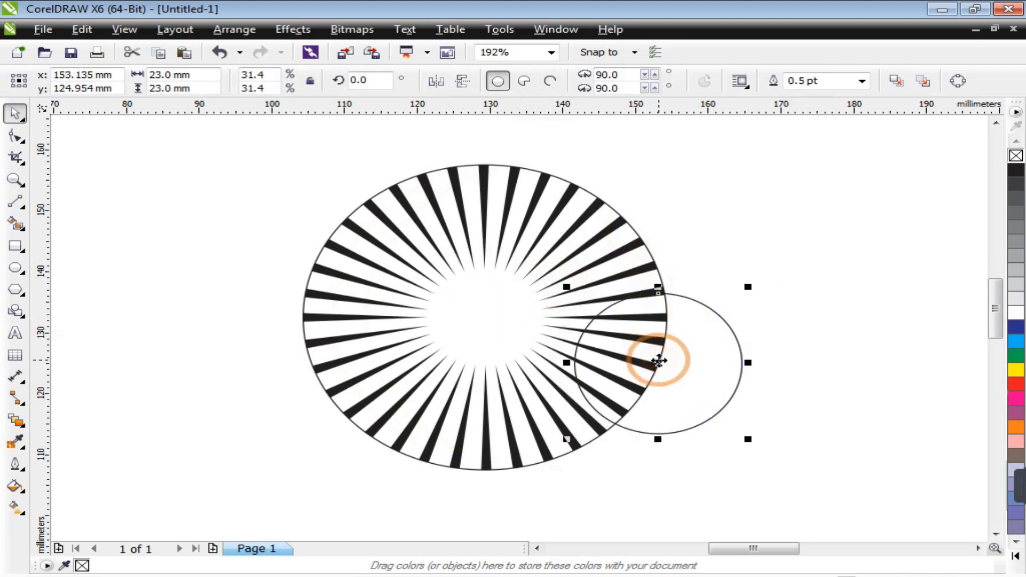
key("ctrl+z")
left_click(805, 259)
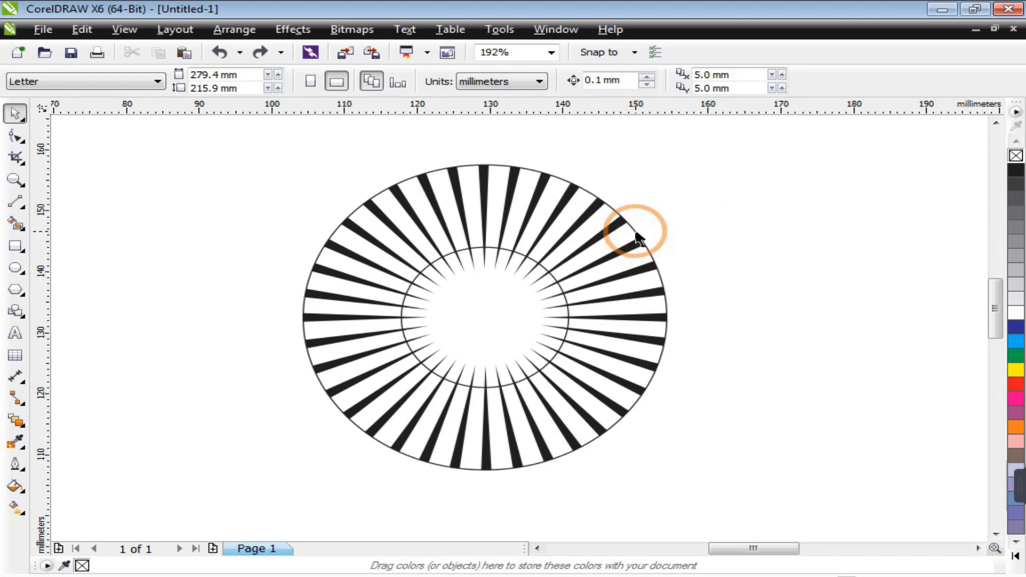
- Fill the outer circle with a dark blue shade of the palette's cyan-blue color
left_click(639, 238)
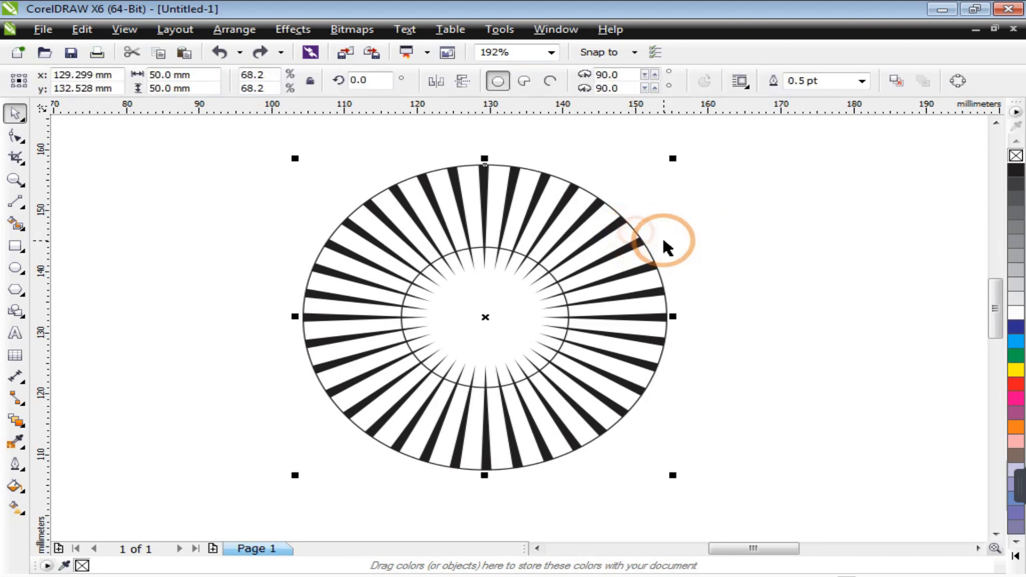
left_click(1015, 340)
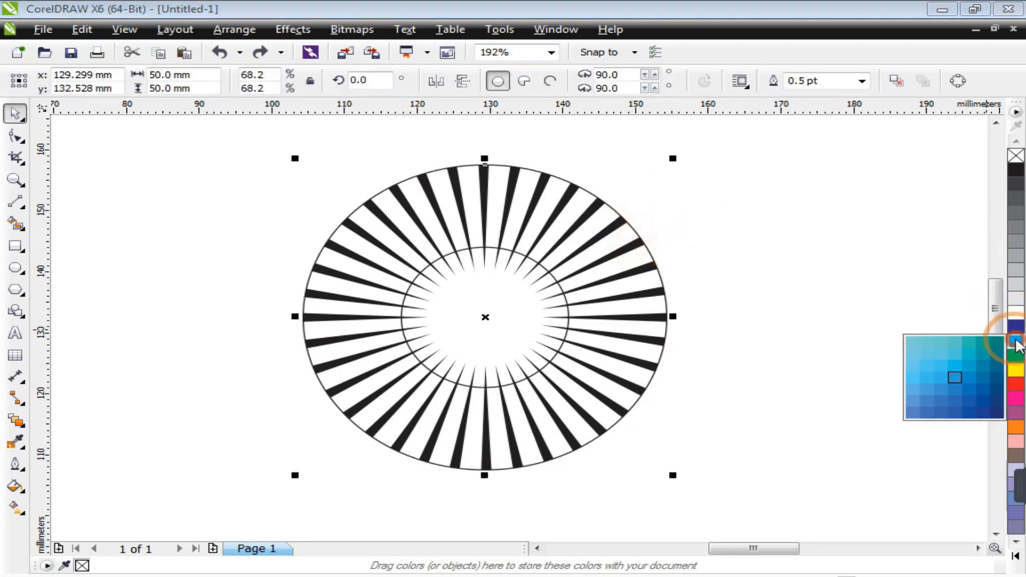
left_click(995, 380)
left_click(798, 357)
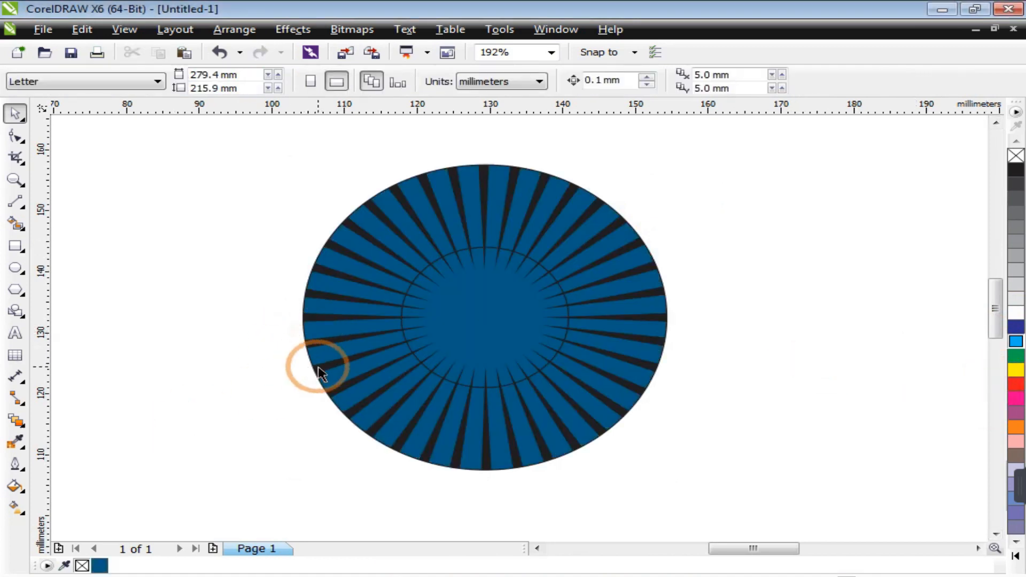
- Apply a radial gradient to the outer circle, white at the center and dark blue at its edge
left_click(589, 197)
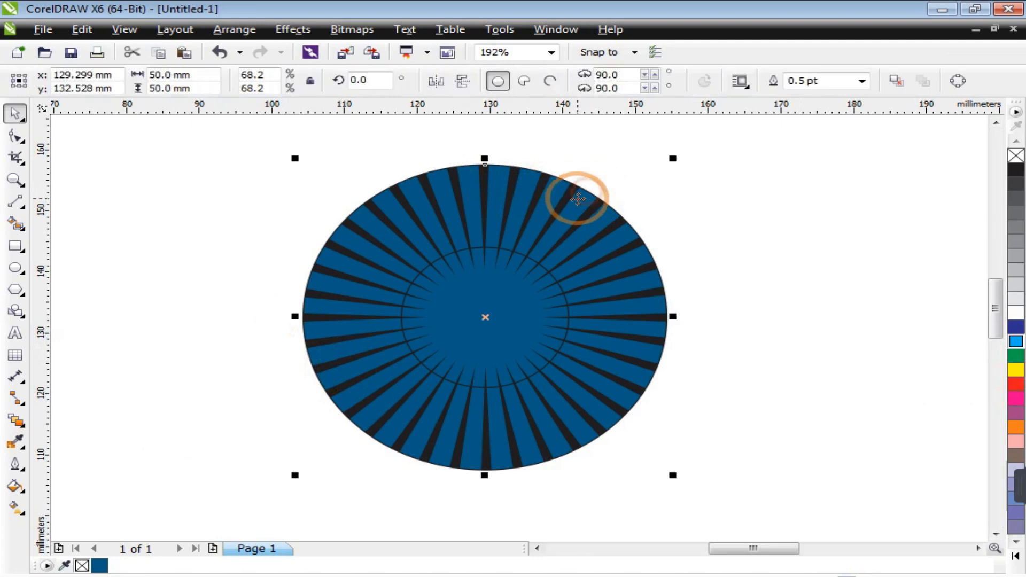
left_click(15, 506)
left_click_drag(555, 386, 621, 417)
left_click(131, 82)
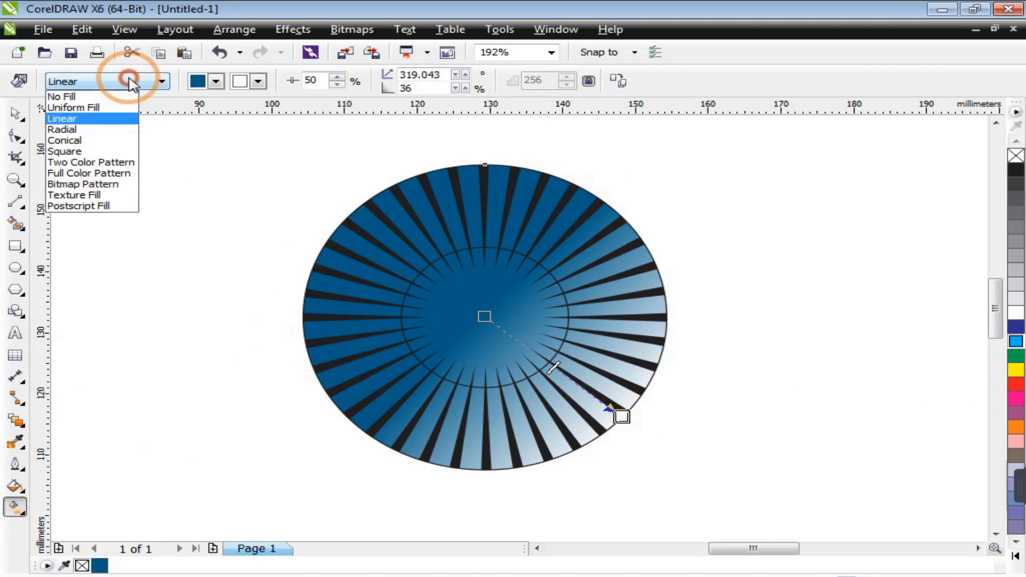
left_click(114, 133)
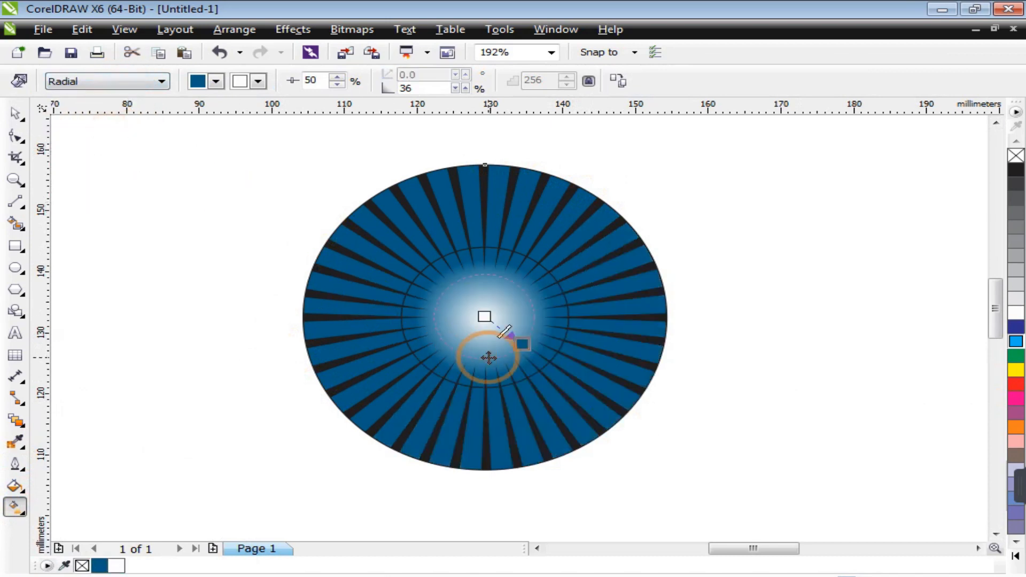
left_click_drag(523, 344, 629, 420)
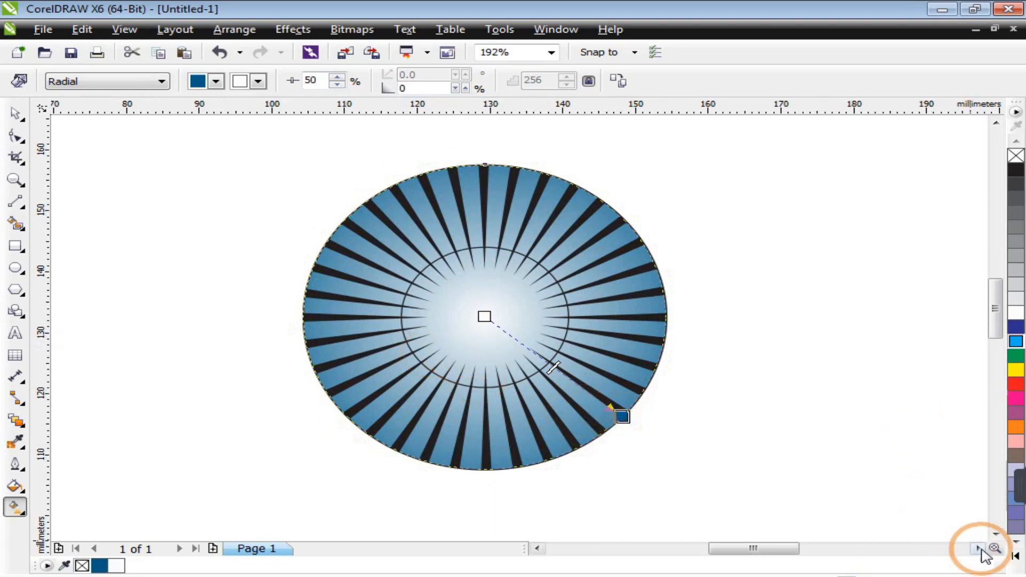
- Replace the gradient's white center color with a light blue shade from the color palette
left_click(1016, 556)
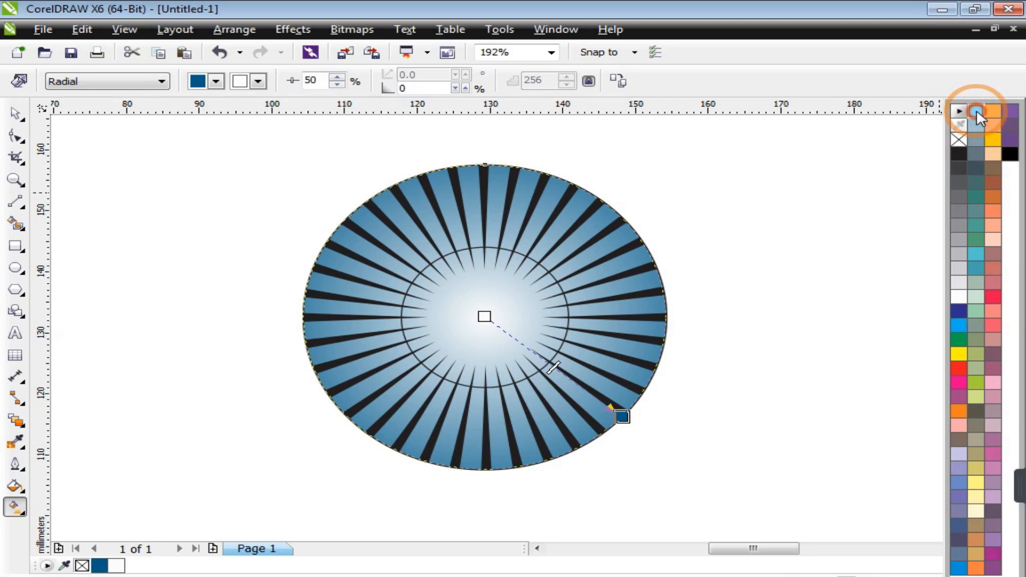
left_click_drag(977, 115, 892, 151)
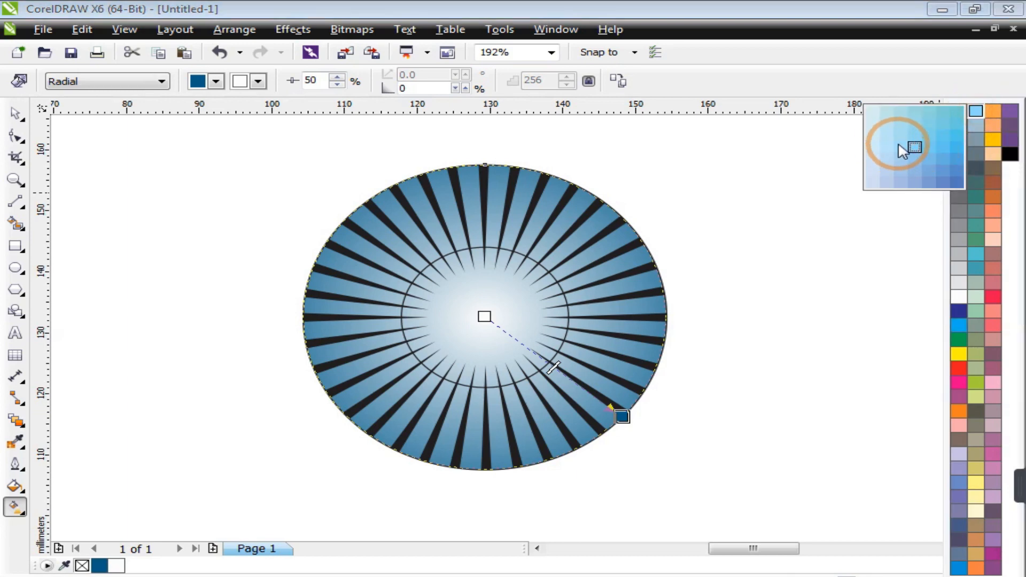
left_click_drag(900, 150, 890, 149)
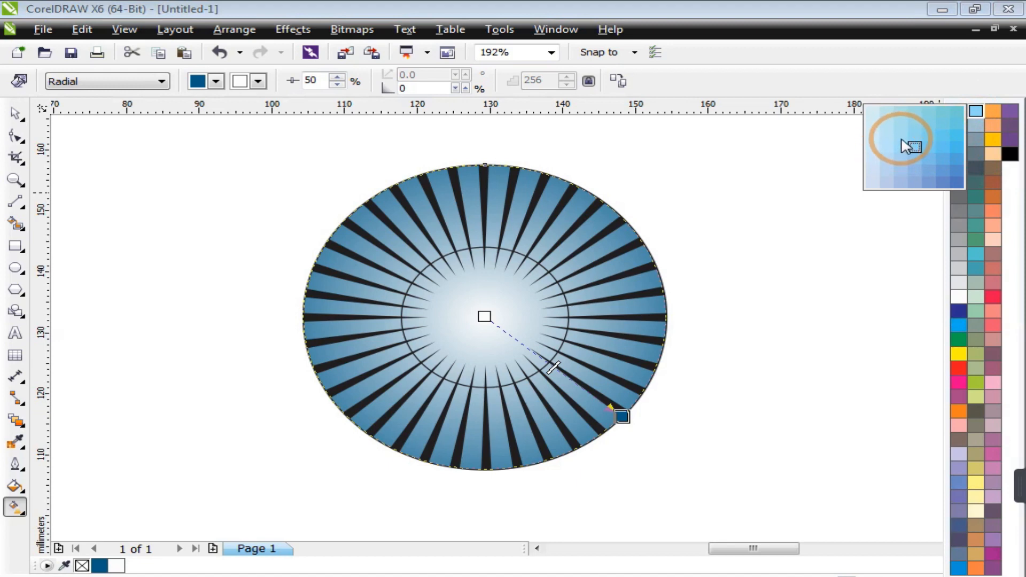
left_click_drag(497, 302, 484, 315)
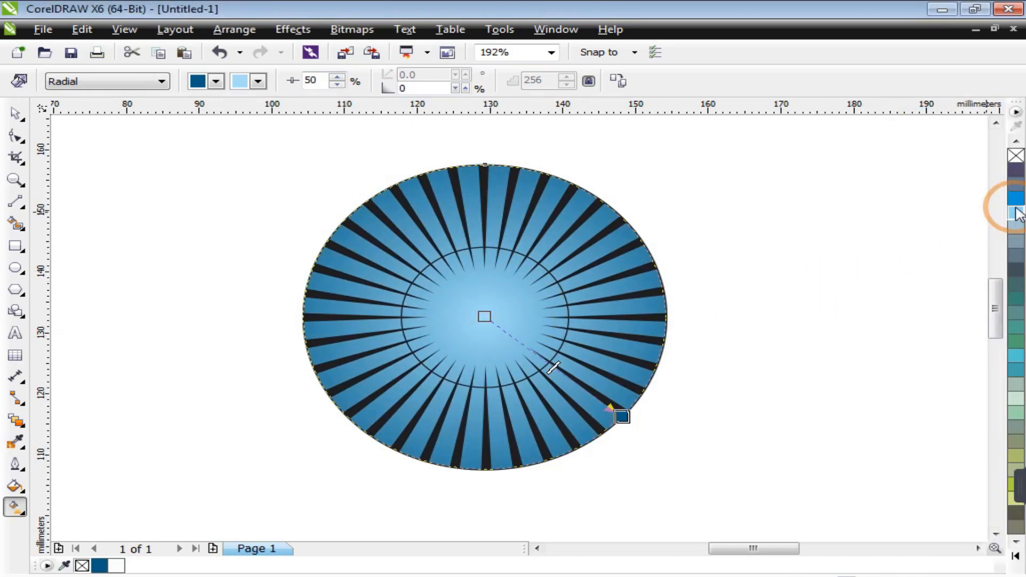
- Add a light blue color node to the outer circle's radial gradient at node position 73%
left_click(1015, 559)
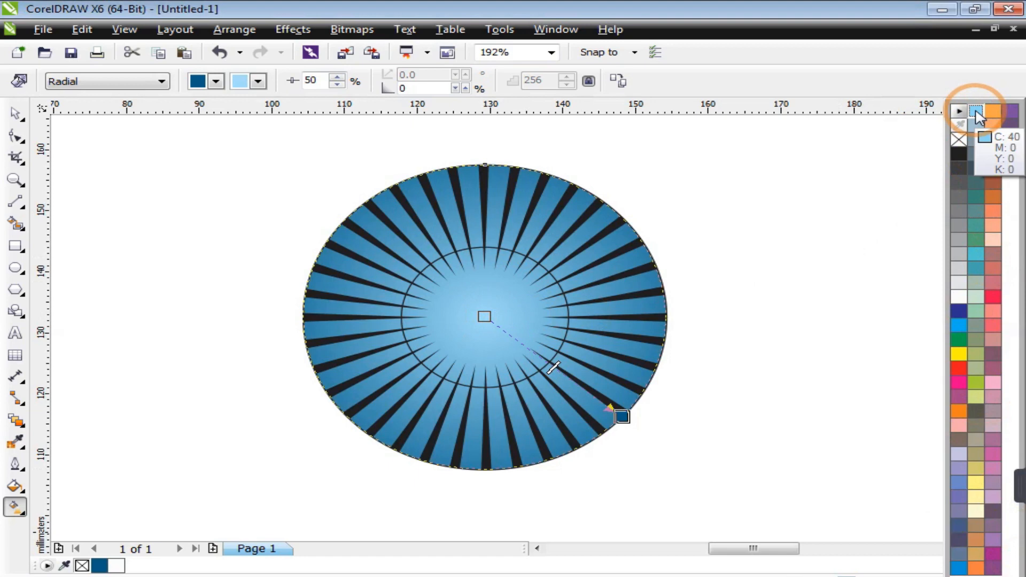
left_click_drag(976, 112, 938, 163)
left_click_drag(545, 358, 521, 344)
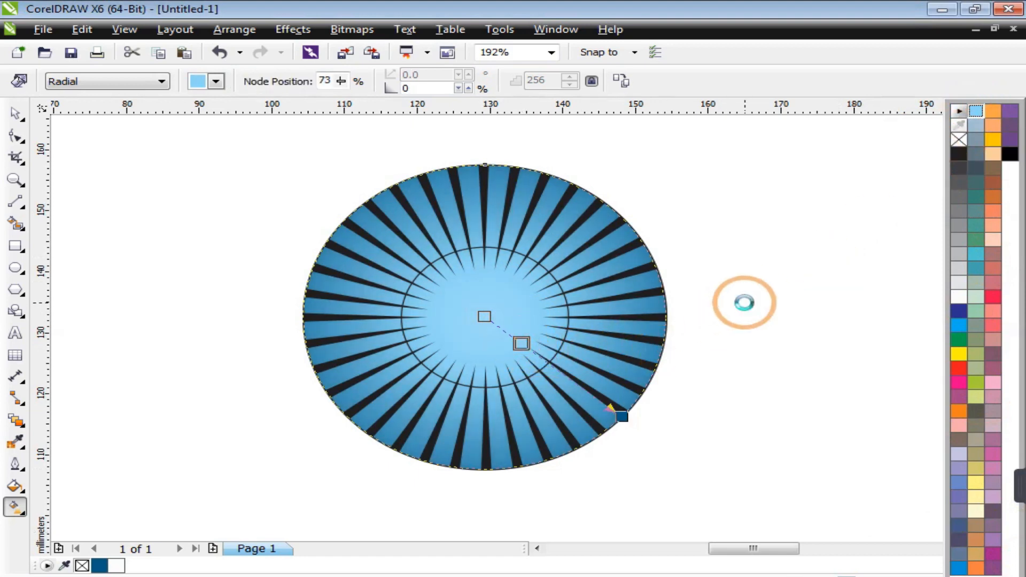
left_click(745, 303)
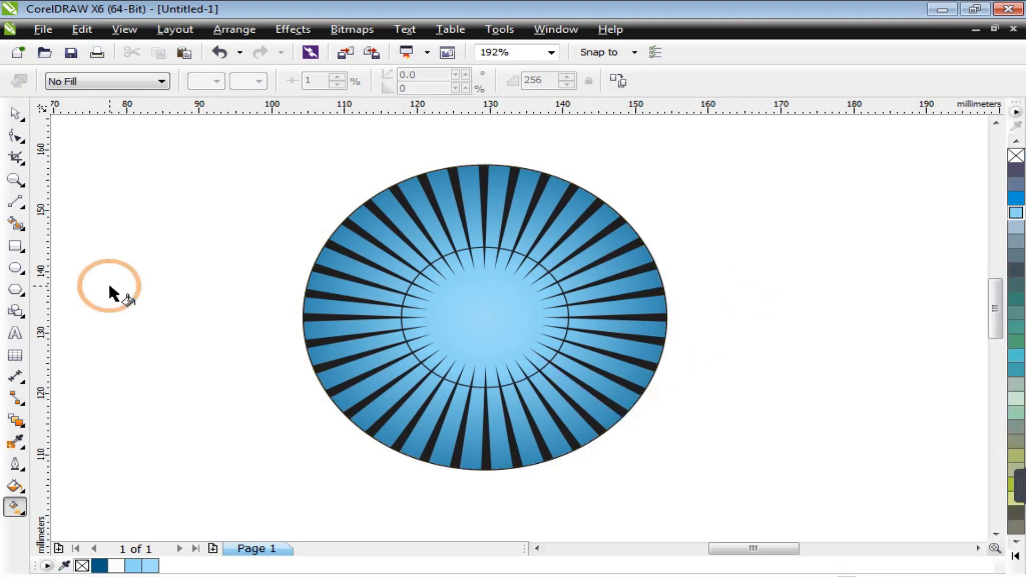
- Fill the inner circle with black and remove its outline
left_click(14, 114)
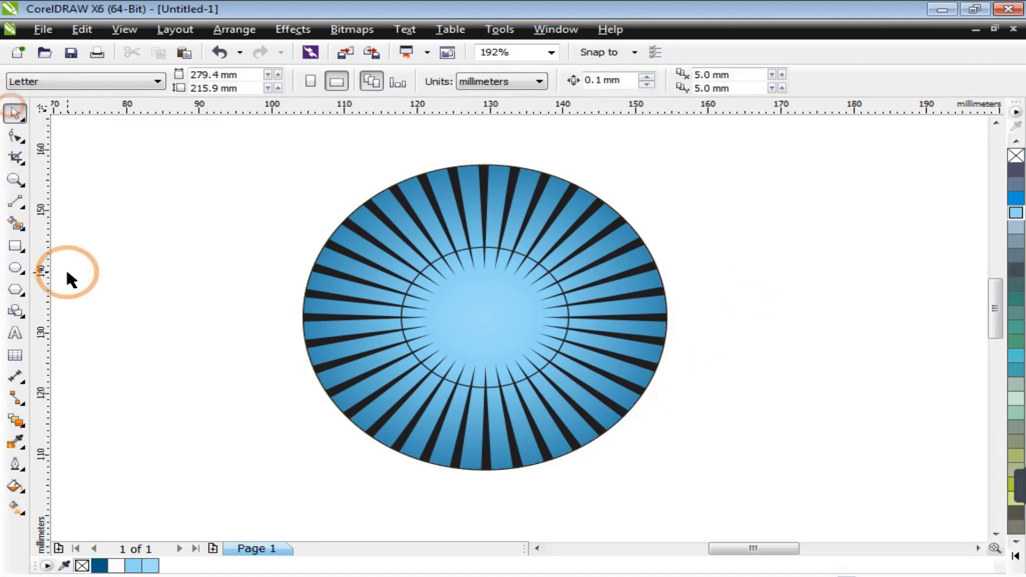
left_click(405, 305)
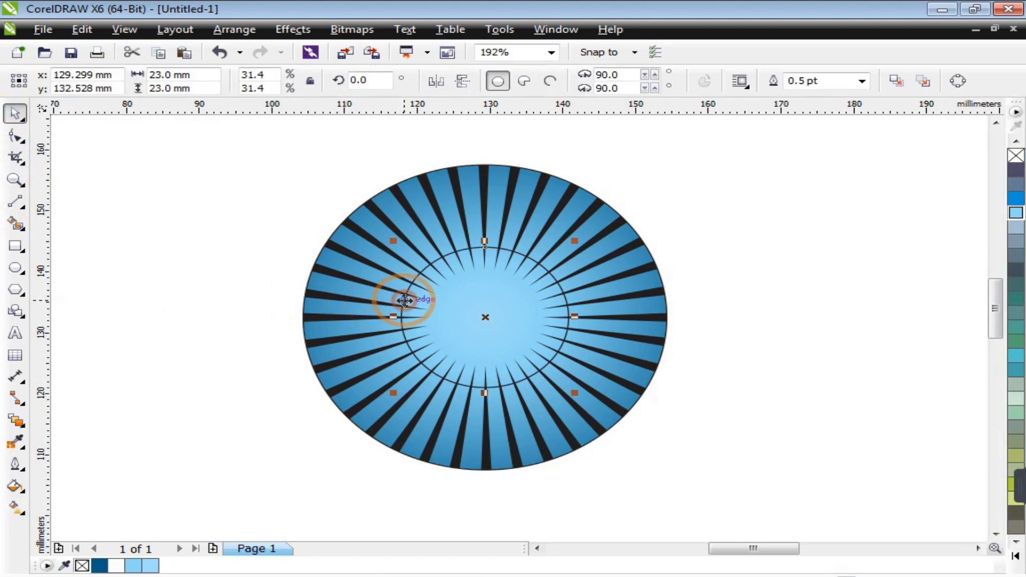
left_click(1015, 557)
left_click(1011, 156)
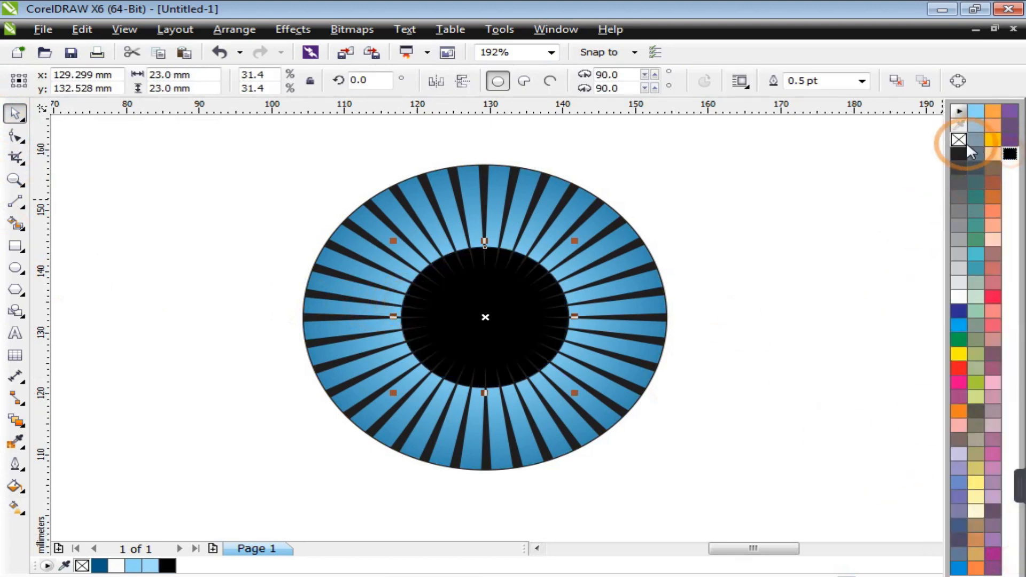
right_click(960, 140)
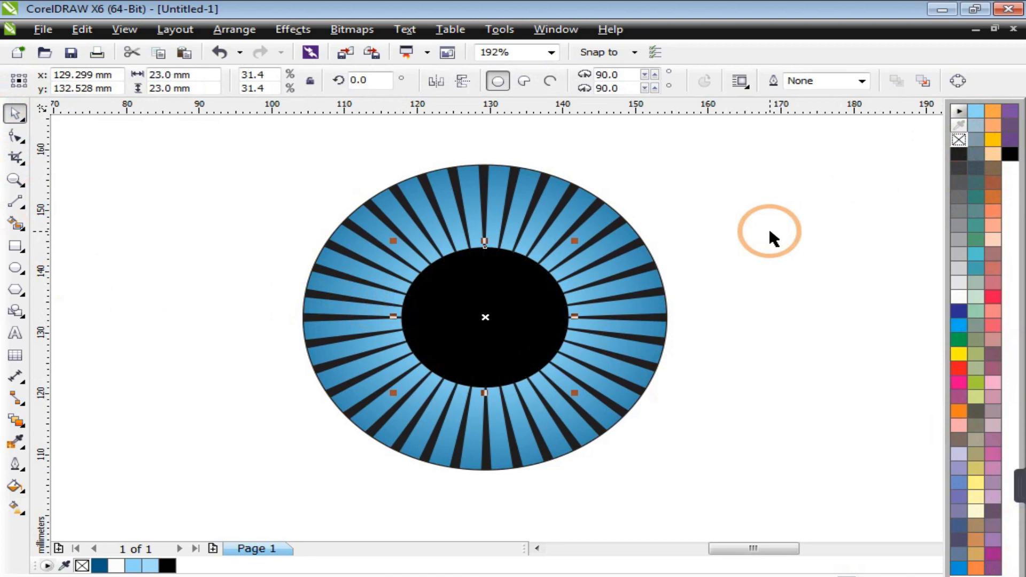
left_click(719, 247)
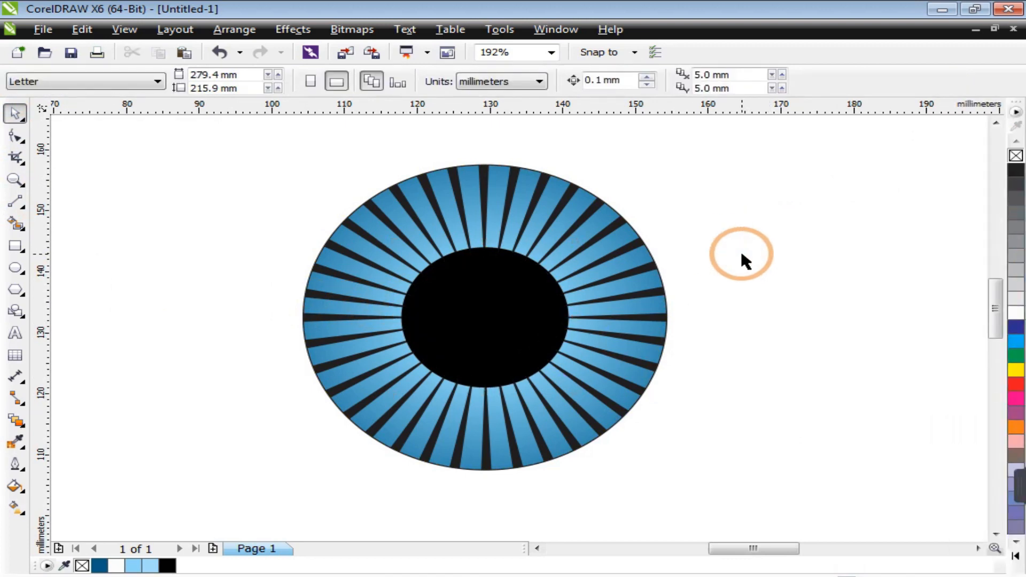
- Fill the ring of spikes with a darker shade of the palette's cyan-blue color
left_click(634, 246)
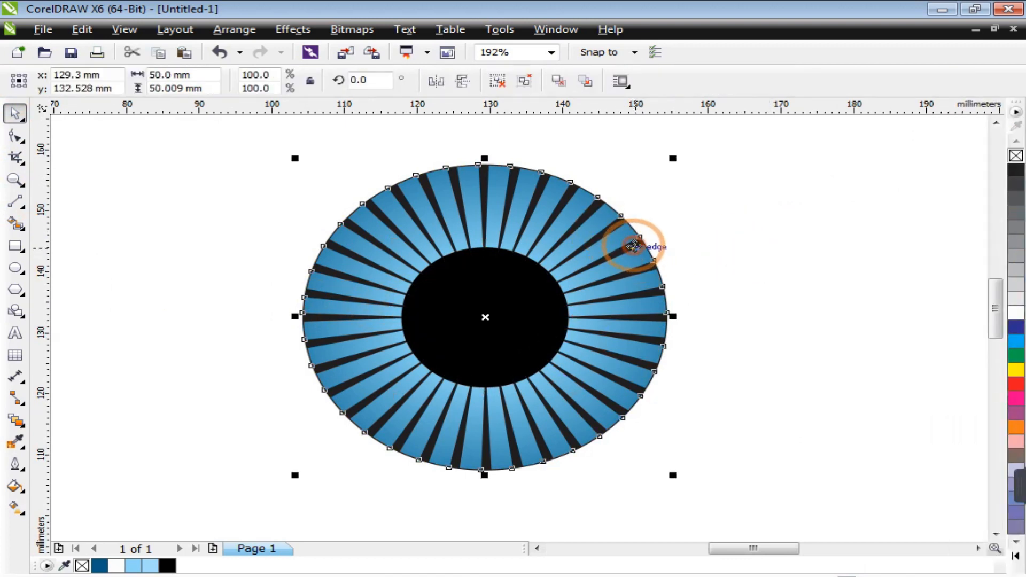
left_click(1016, 342)
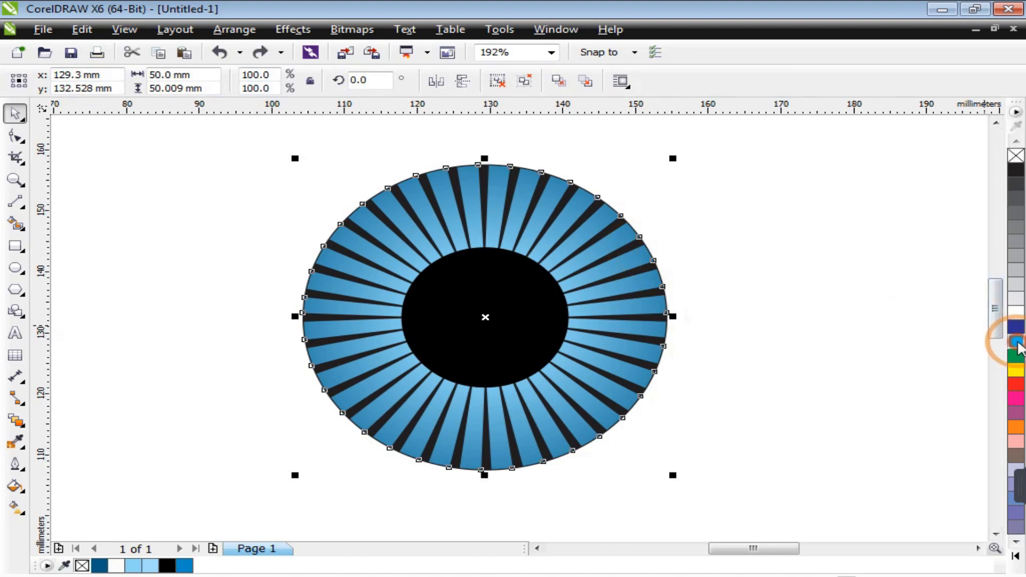
left_click(1018, 345)
left_click(982, 378)
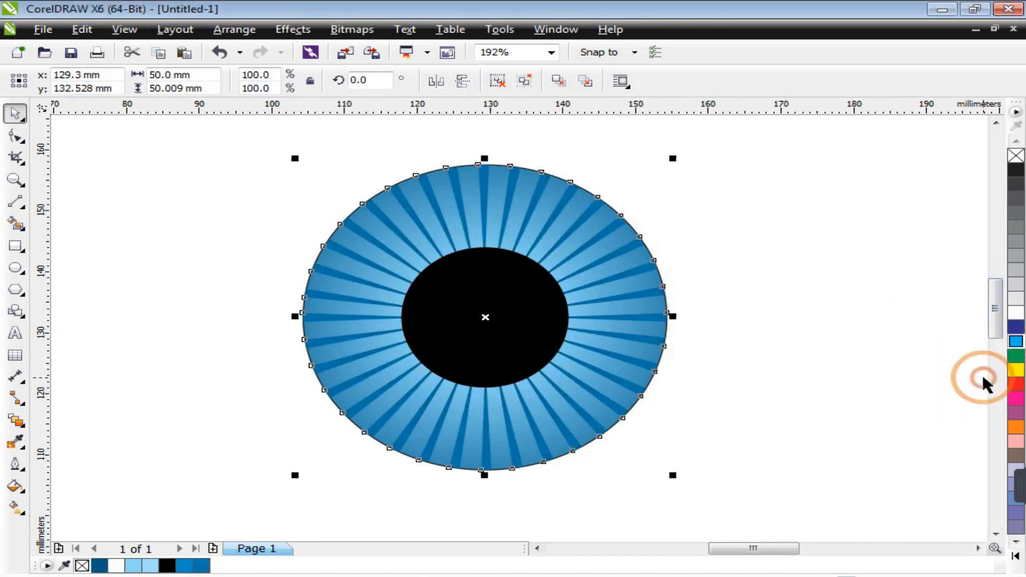
left_click(763, 339)
- Apply a horizontal drop shadow to the black inner circle, running from its left edge to its right edge
scroll(359, 265, "down", 3)
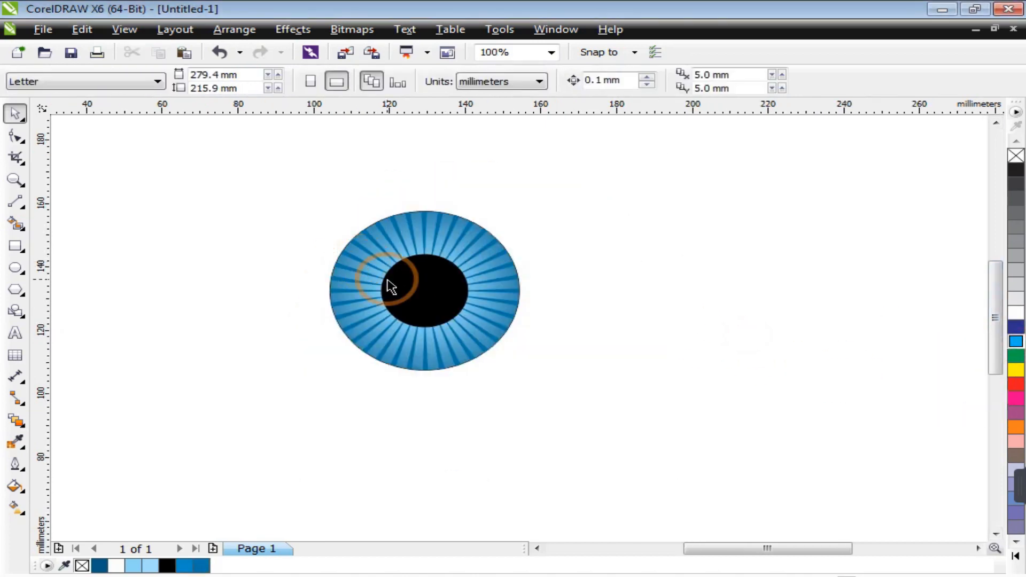
key("g")
left_click(15, 180)
left_click_drag(271, 190, 551, 364)
key("space")
left_click(488, 339)
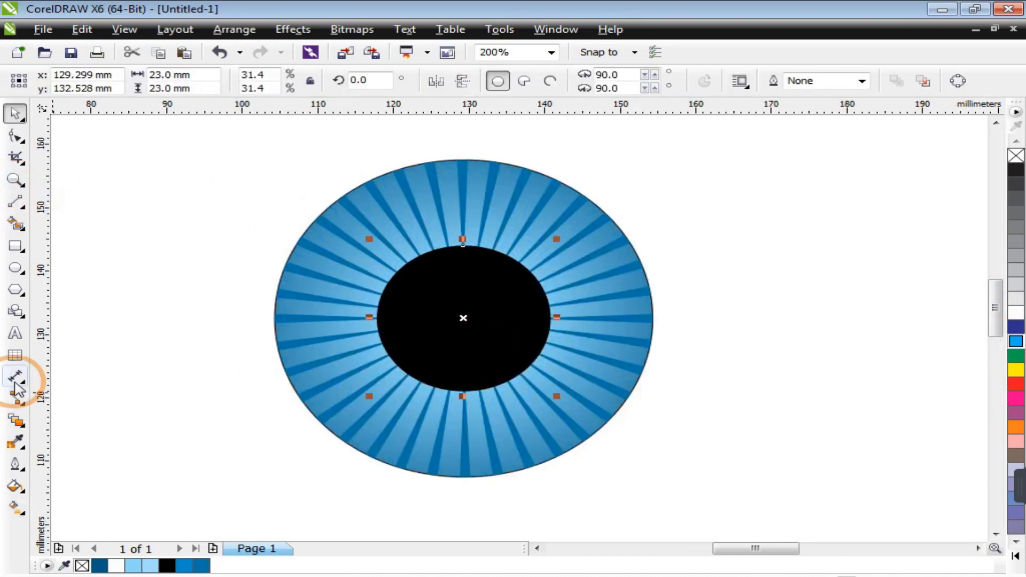
left_click(18, 422)
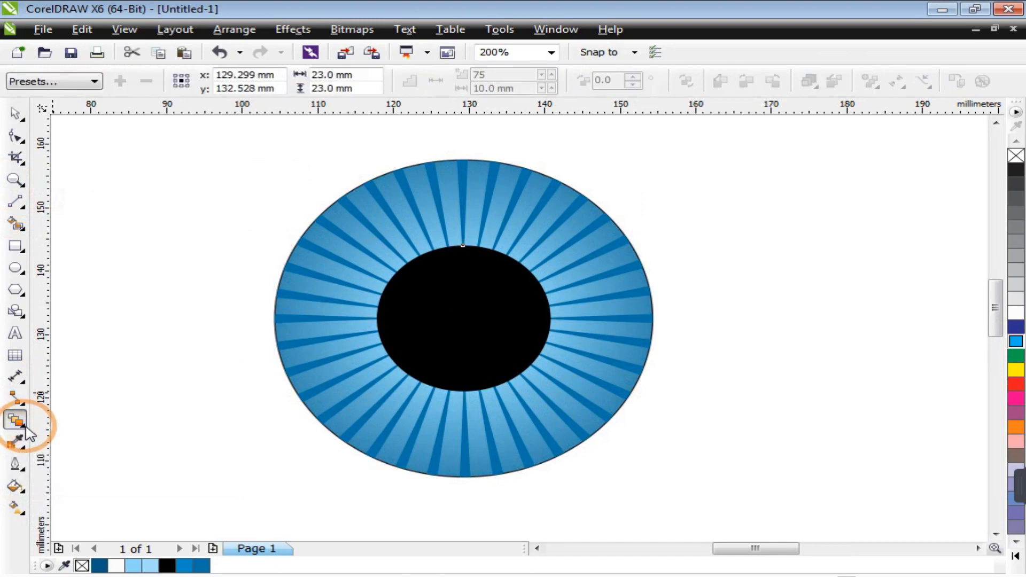
left_click(21, 426)
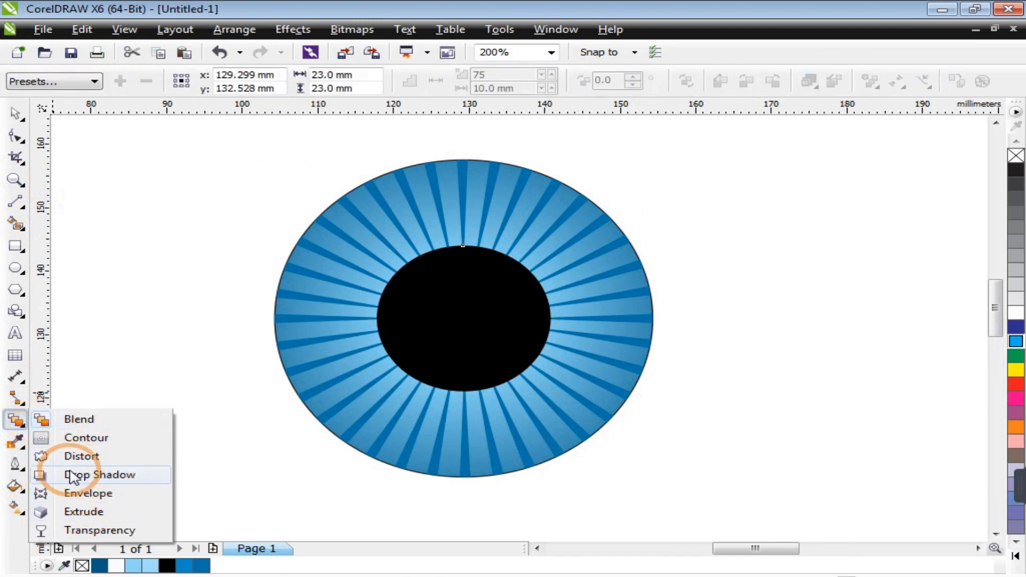
left_click(86, 475)
left_click_drag(378, 317, 556, 314)
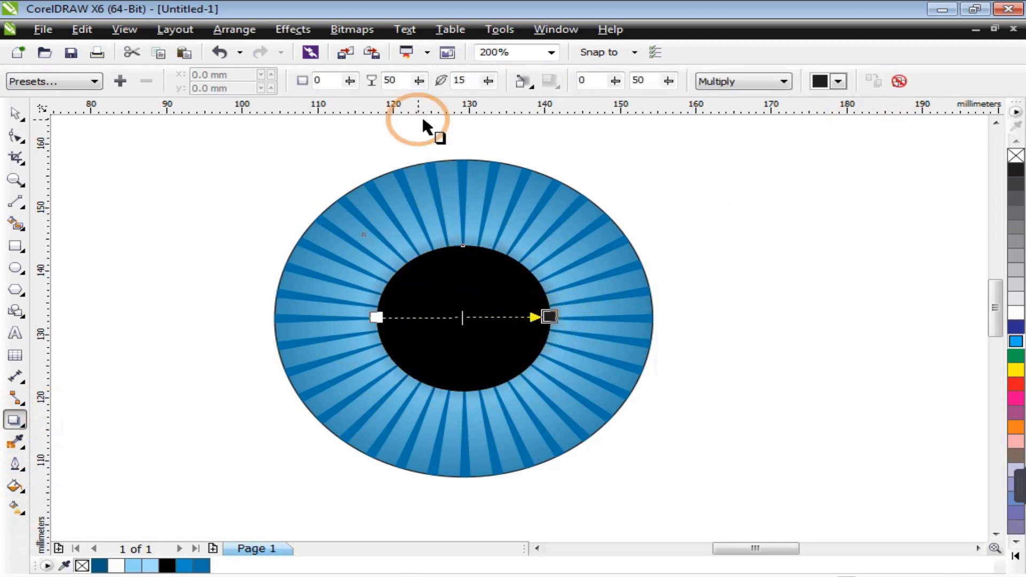
- Set the drop shadow's feathering direction to Outside and its color to light blue
left_click(524, 83)
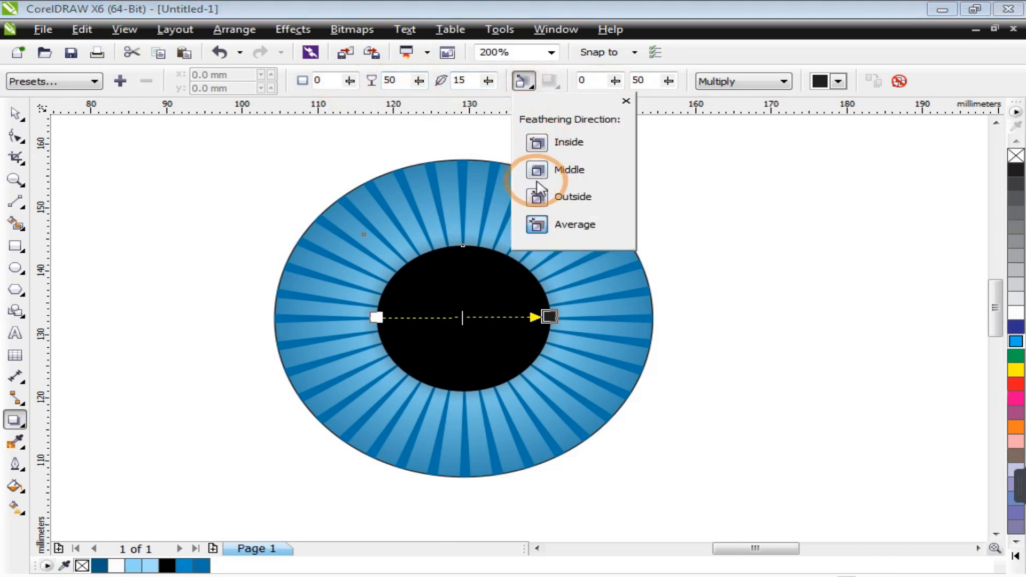
left_click(537, 198)
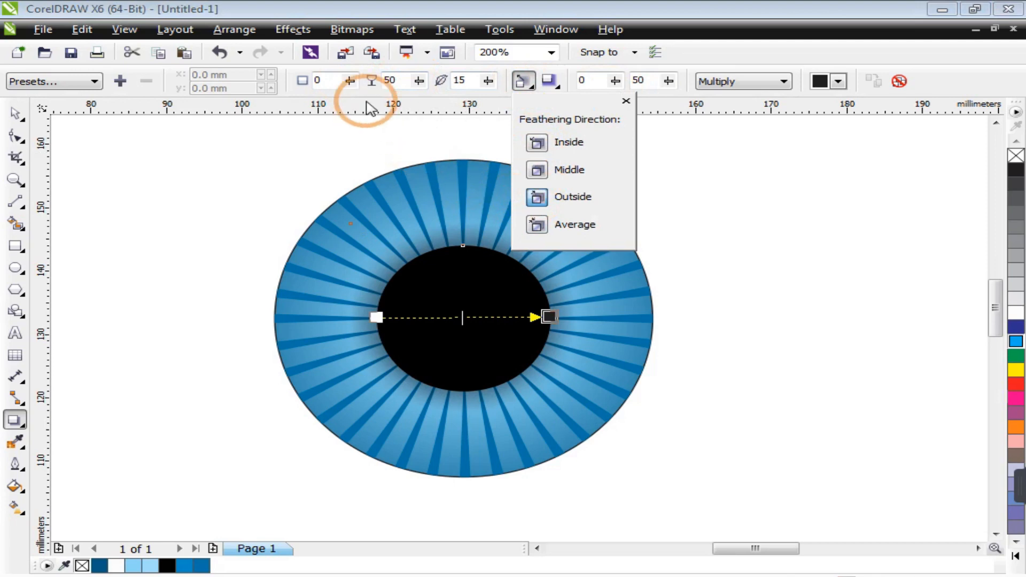
left_click(838, 82)
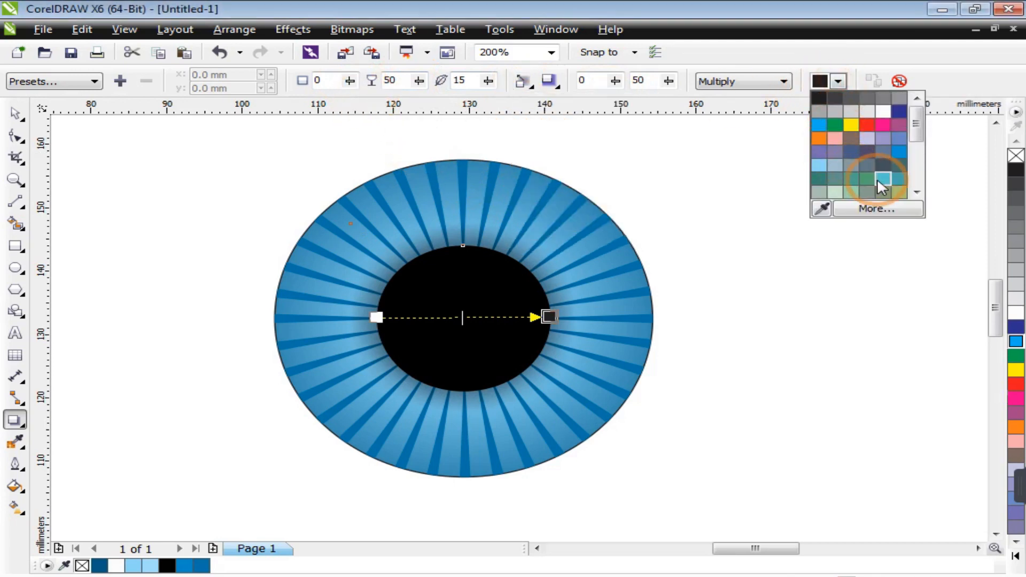
left_click(818, 165)
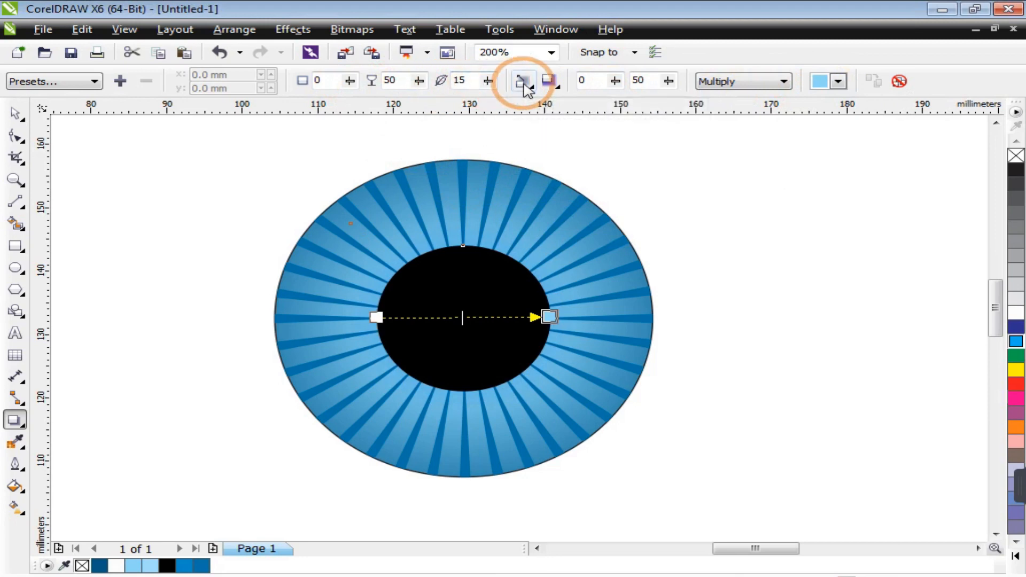
- Set the shadow's feathering edges to Squared and its transparency operation to Normal
left_click(549, 82)
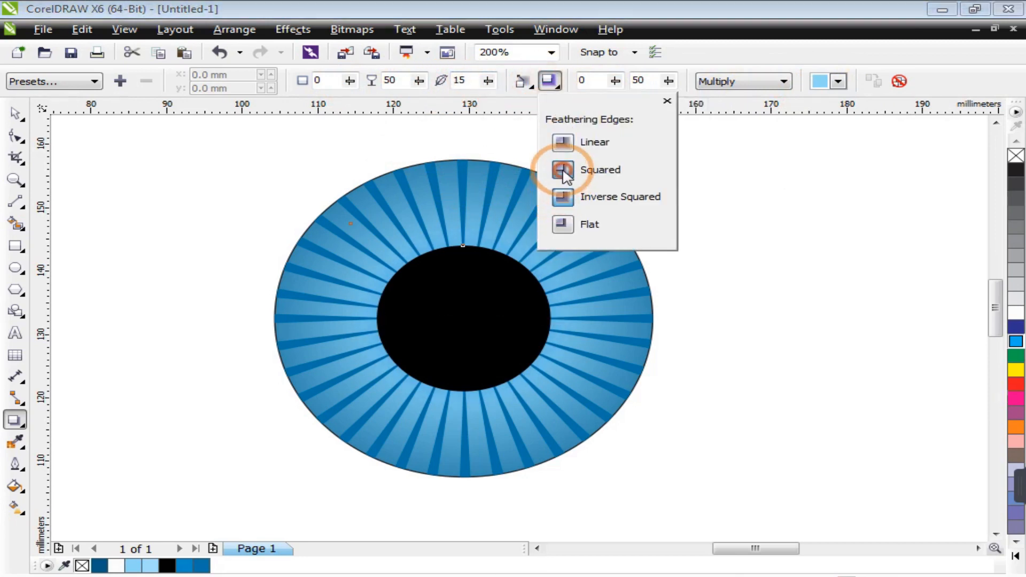
left_click(733, 81)
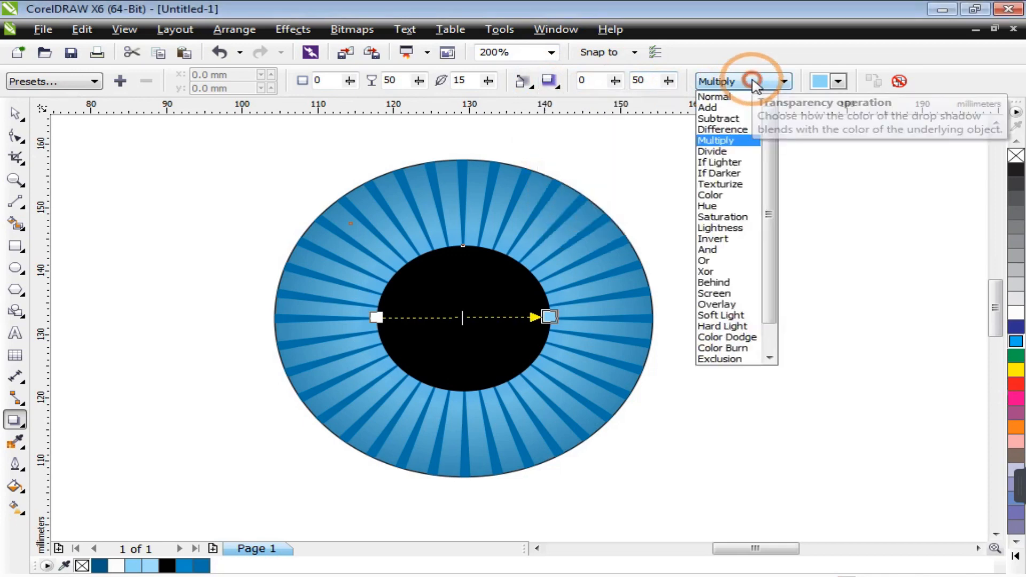
left_click(721, 97)
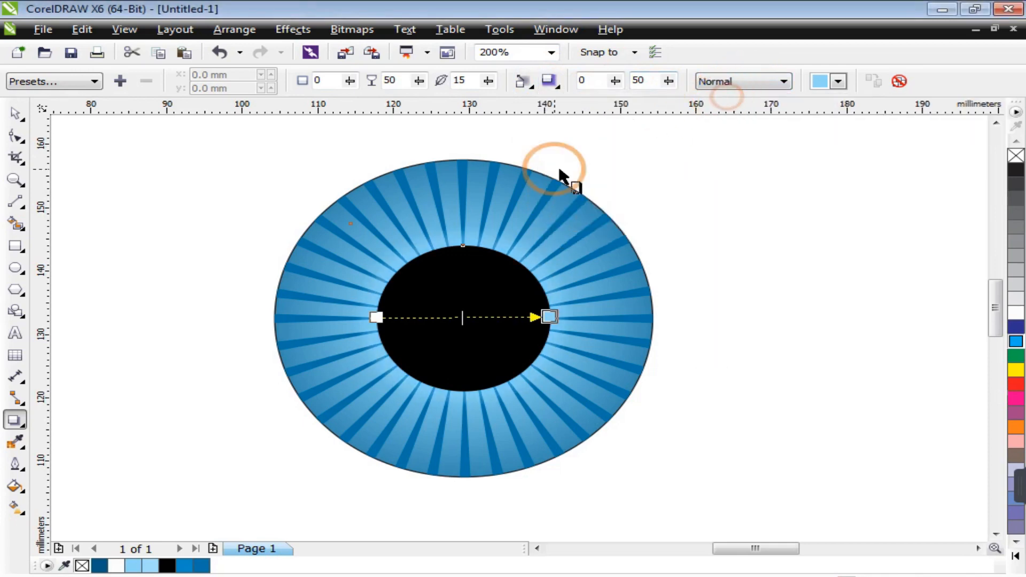
- Set the drop shadow's feathering to 46 and its opacity to 60, and deselect the shape
left_click(488, 81)
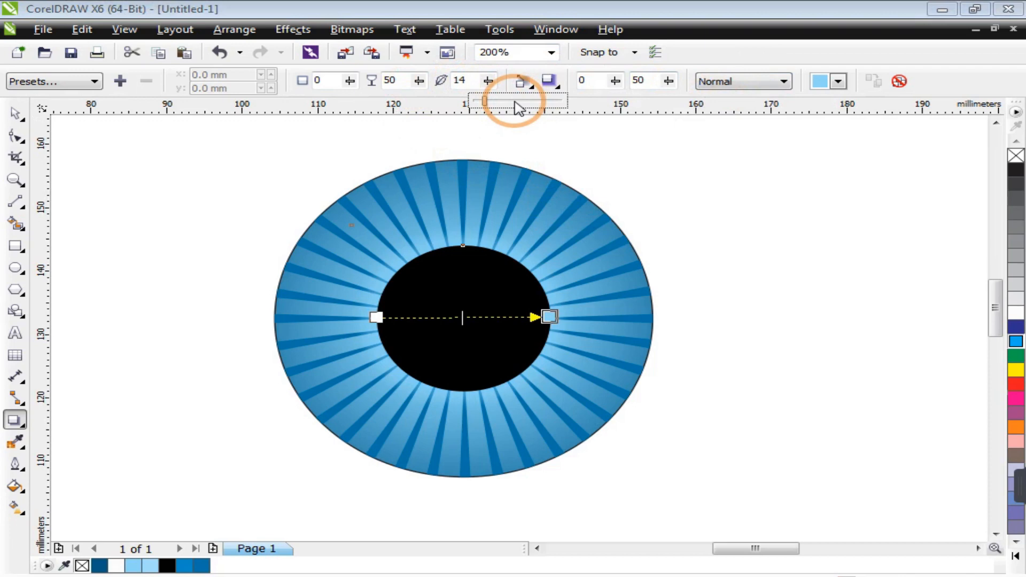
left_click(519, 104)
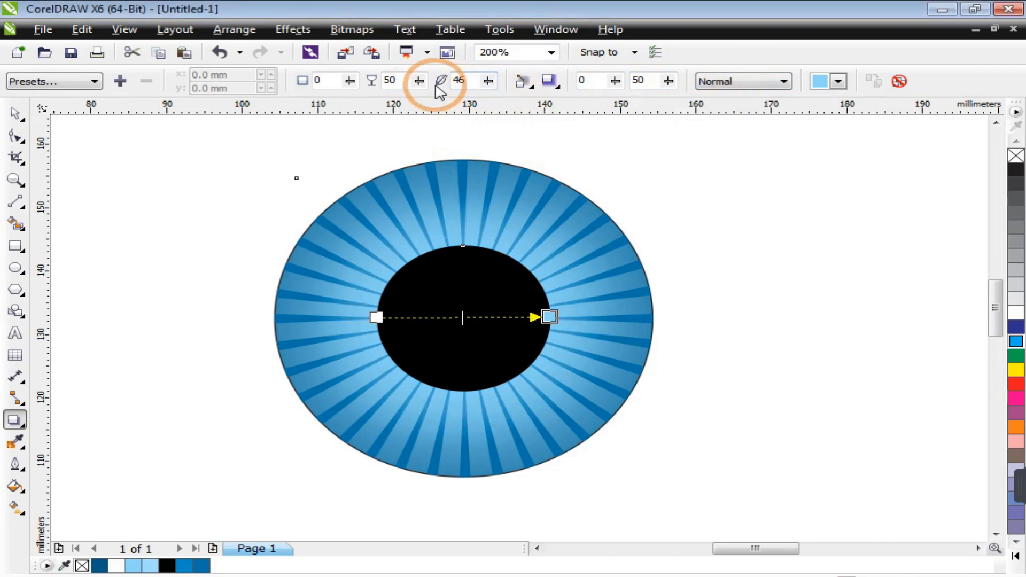
left_click(419, 81)
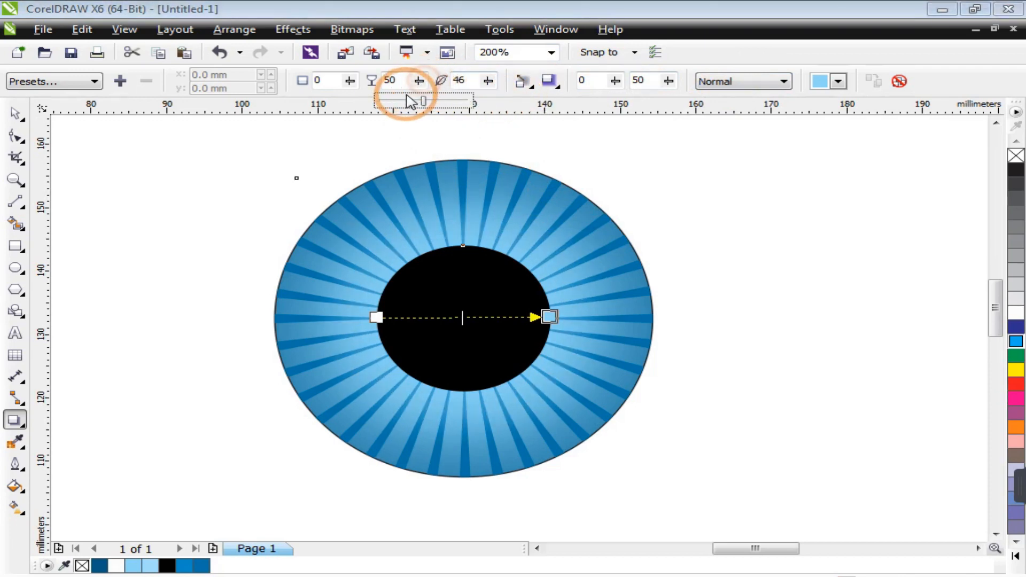
left_click(434, 101)
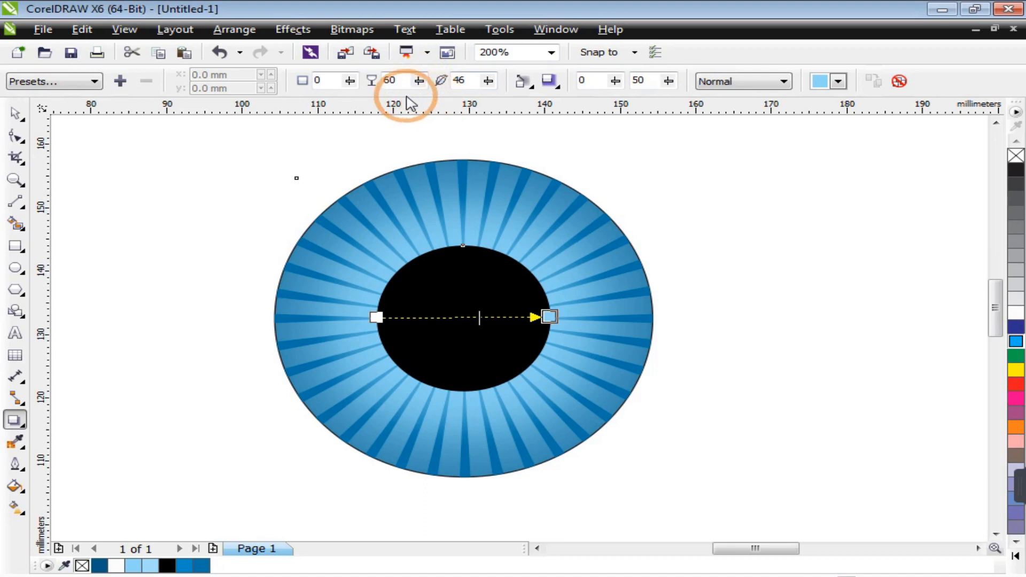
key("space")
left_click(215, 208)
- Draw a small circle about 3.8 mm in diameter beside the eye, filled white with no outline
scroll(256, 212, "down", 1)
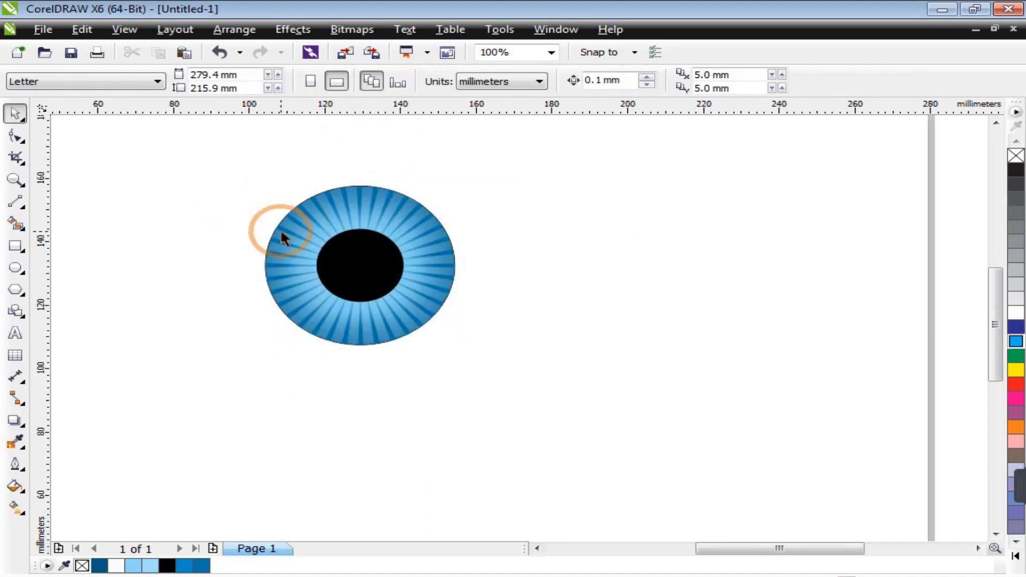
scroll(224, 250, "down", 1)
left_click(15, 180)
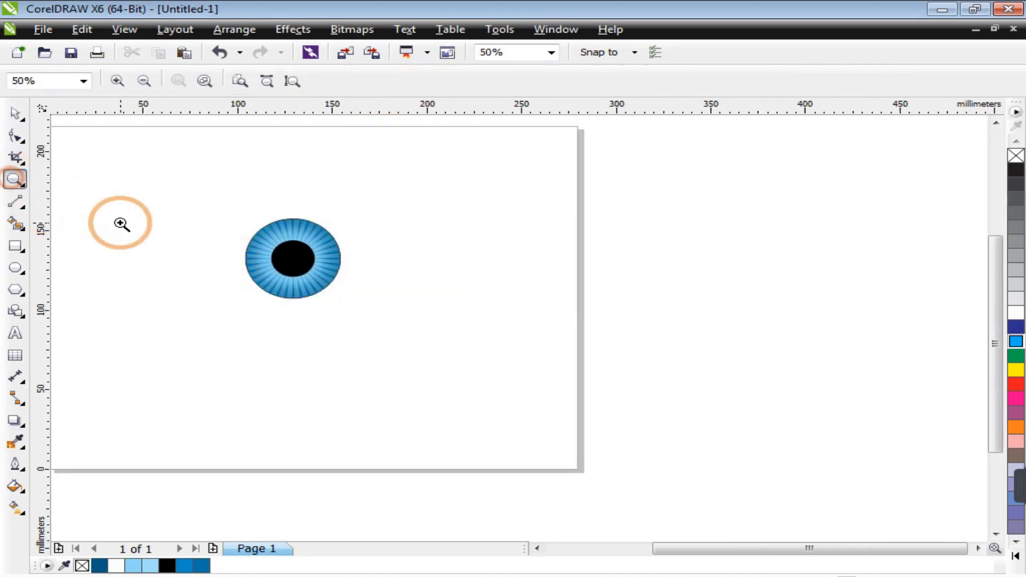
left_click_drag(202, 212, 434, 338)
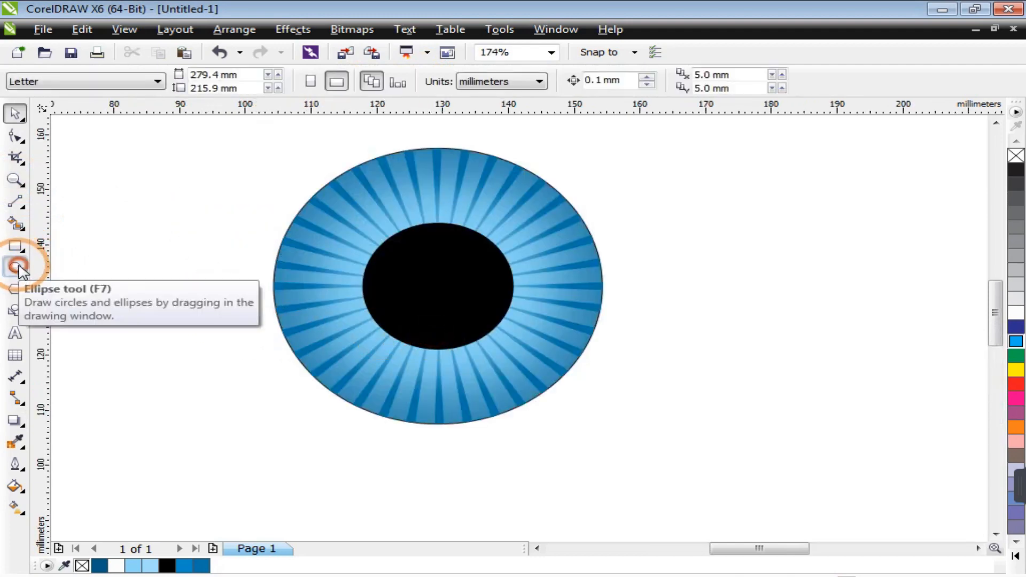
left_click(15, 267)
left_click_drag(71, 284, 96, 308)
left_click(1013, 297)
right_click(1015, 155)
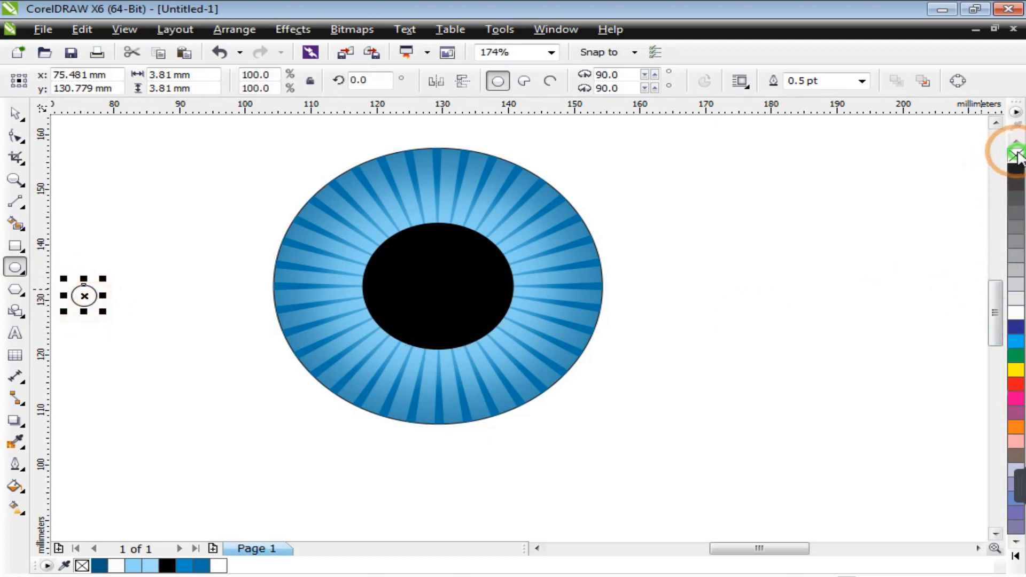
- Move the small white circle onto the upper-left edge of the black pupil as a highlight
left_click_drag(87, 292, 387, 248)
left_click(127, 250)
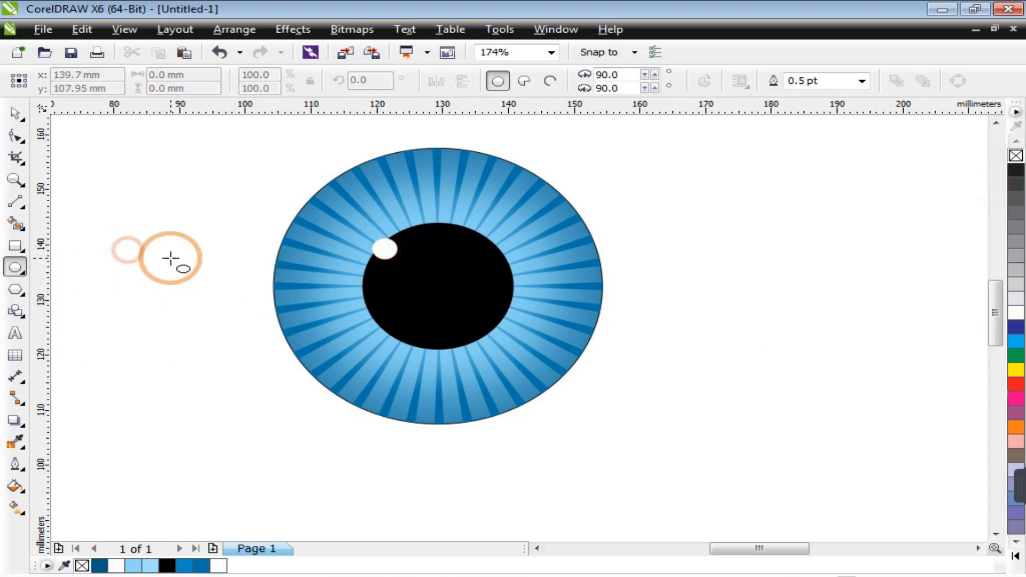
key("space")
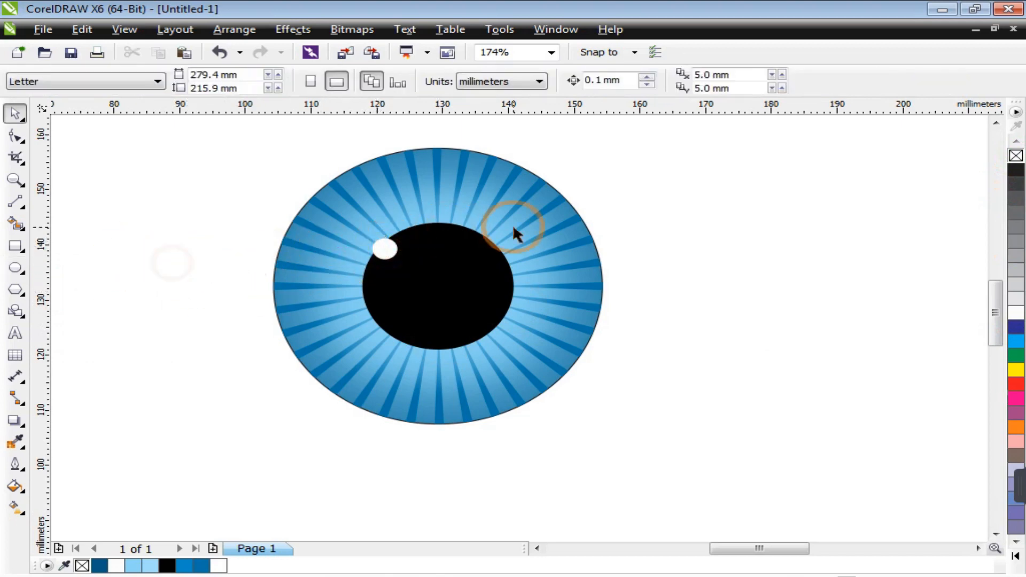
scroll(513, 228, "down", 3)
left_click(16, 180)
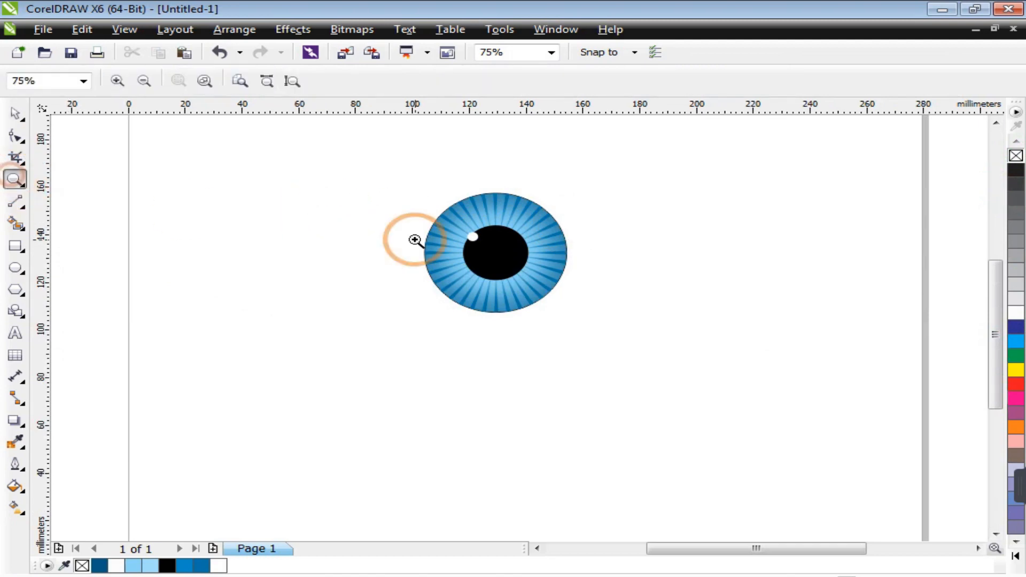
left_click_drag(298, 156, 717, 385)
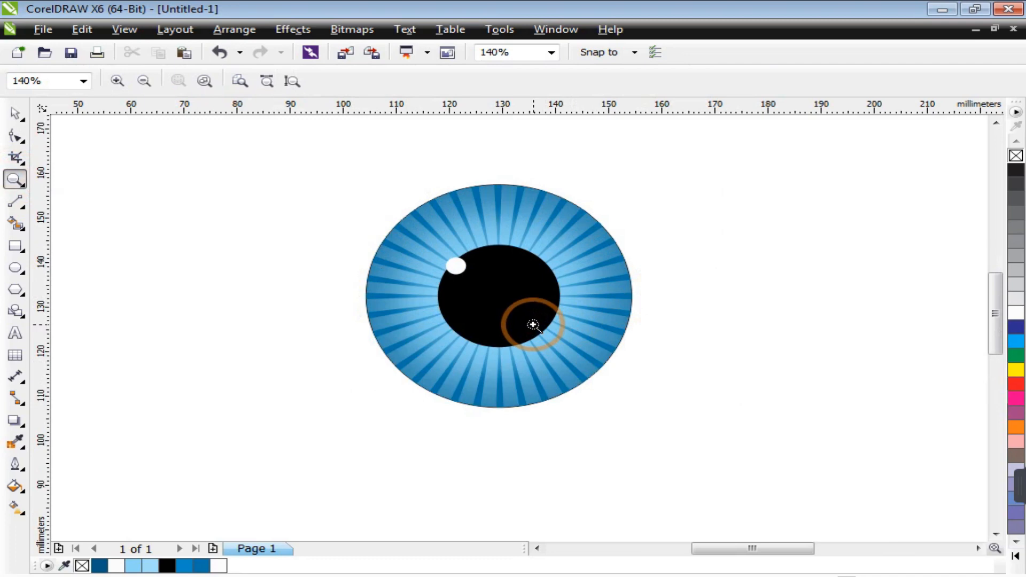
scroll(348, 267, "down", 4)
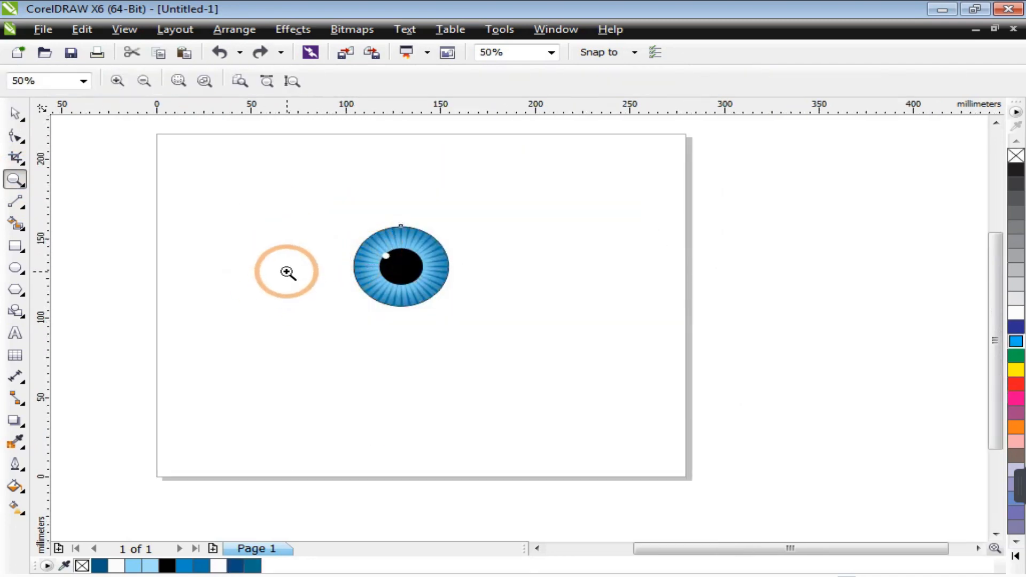
- Draw a circle to the left of the eye and set its diameter to 90 mm
key("space")
key("F2")
left_click_drag(146, 208, 606, 422)
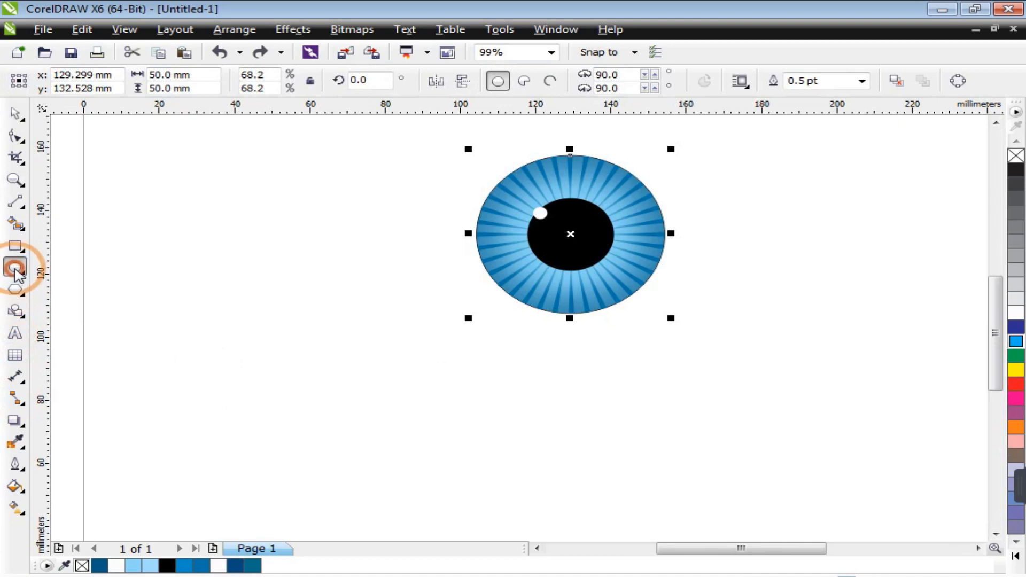
left_click(15, 269)
left_click_drag(170, 243, 329, 376)
left_click(196, 77)
type("9")
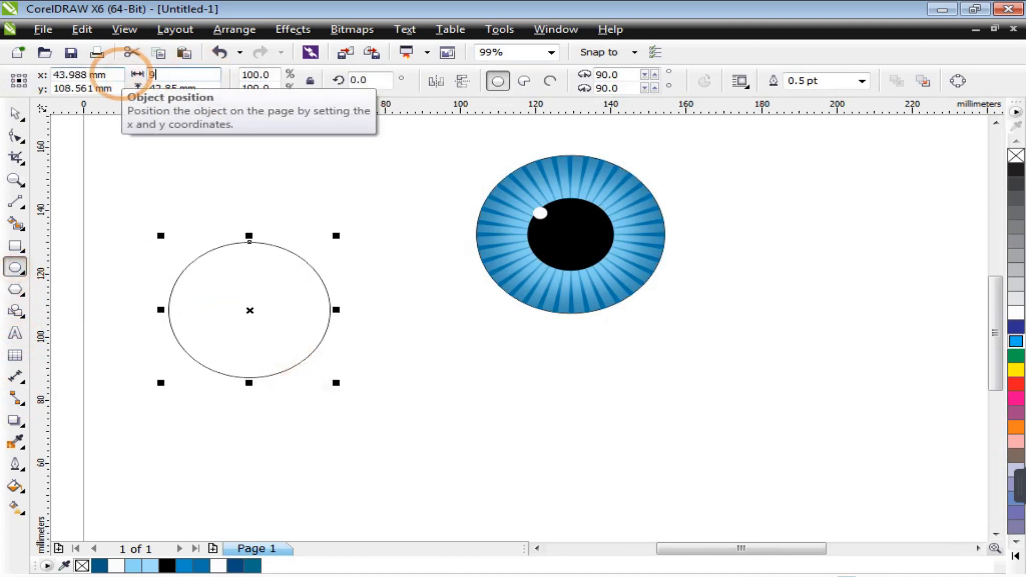
type("0")
key("Return")
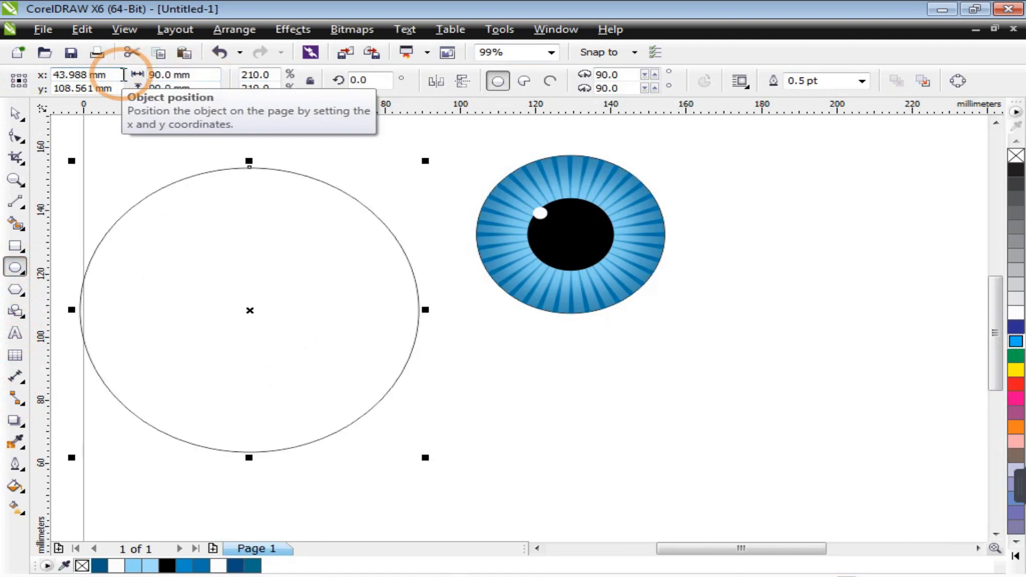
- Move the 90 mm circle slightly up and to the right, to about x 49.5 mm, y 112.8 mm
scroll(465, 297, "down", 2)
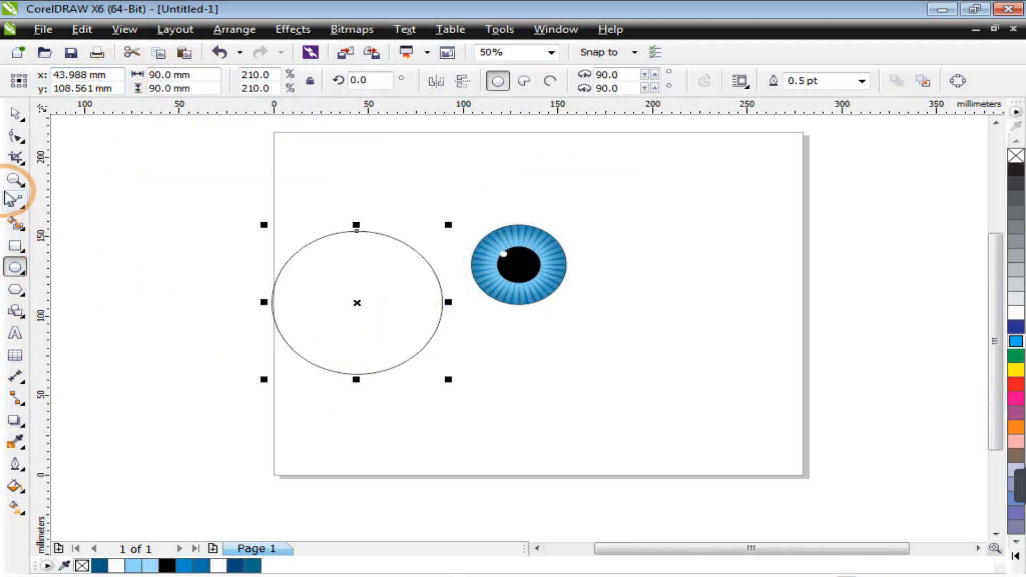
left_click(15, 180)
left_click_drag(207, 217, 596, 416)
key("space")
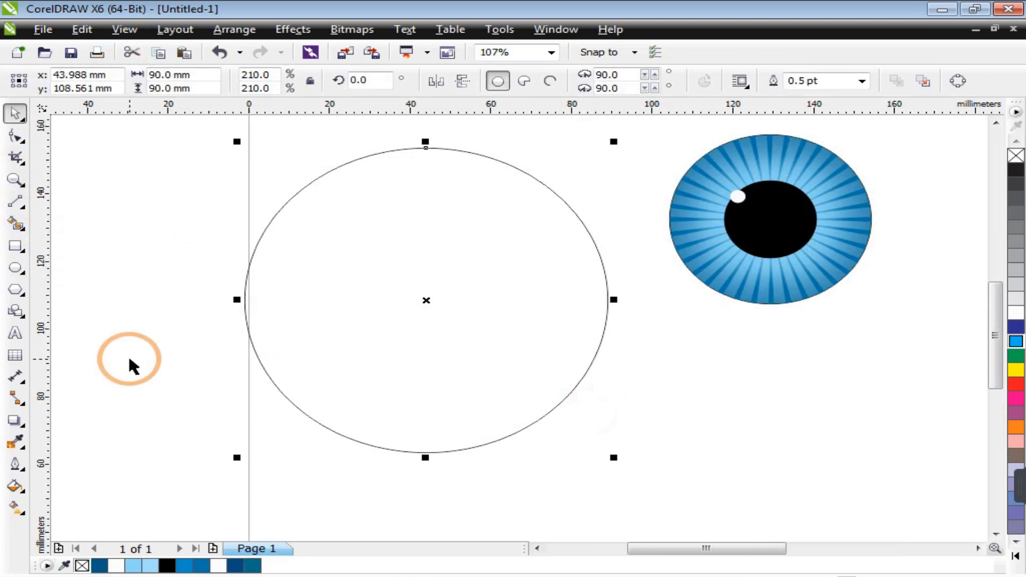
left_click_drag(426, 293, 448, 286)
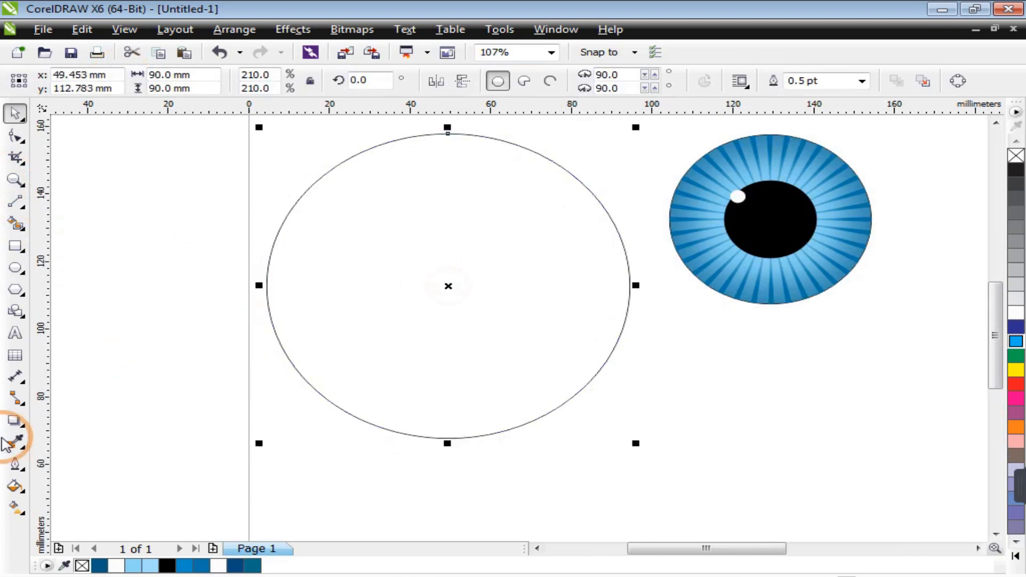
- Start a custom fountain fill for the large circle with light gray as the start color and white as the end color
left_click(21, 495)
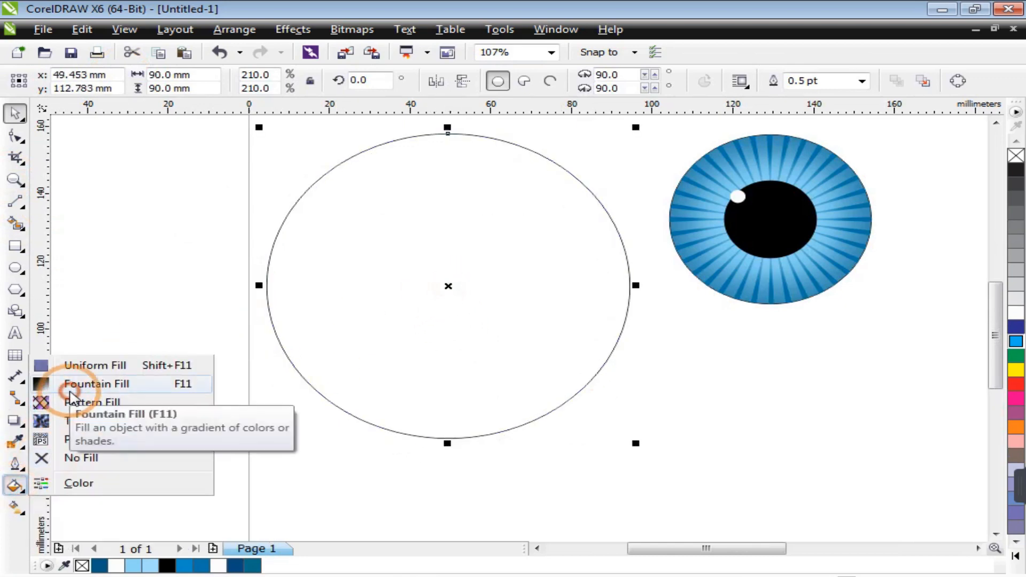
left_click(34, 383)
left_click(426, 298)
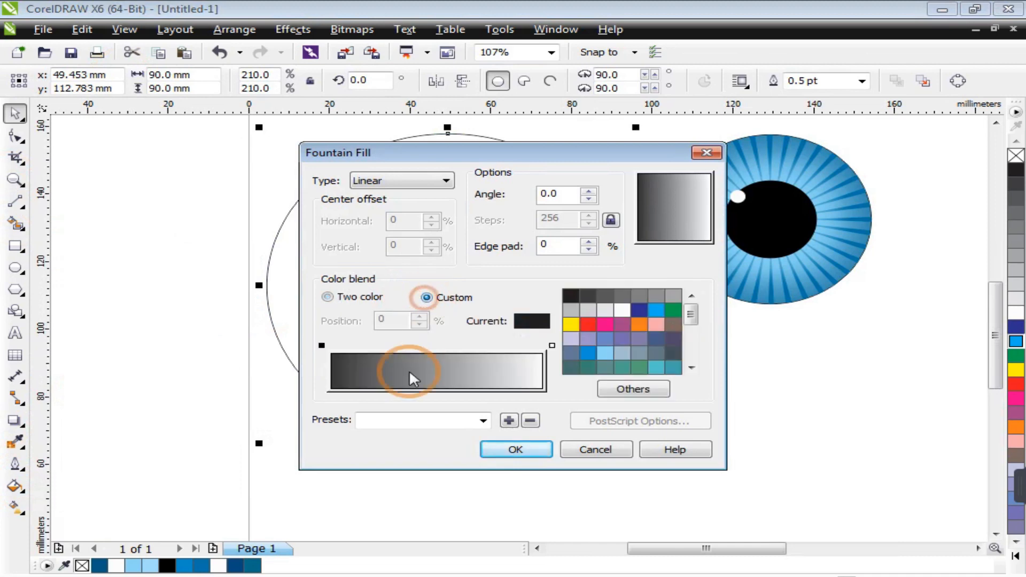
left_click(321, 345)
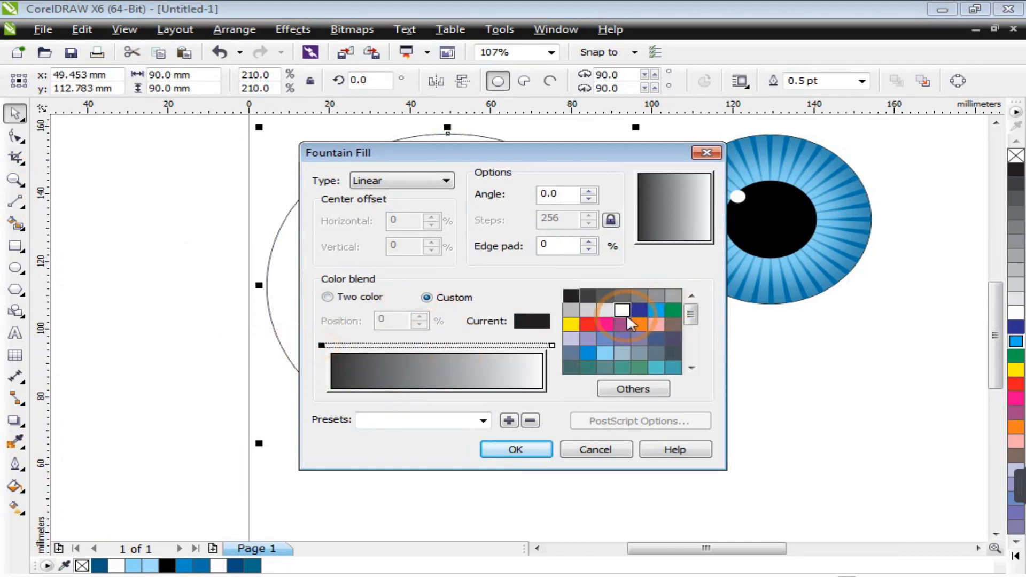
left_click(571, 310)
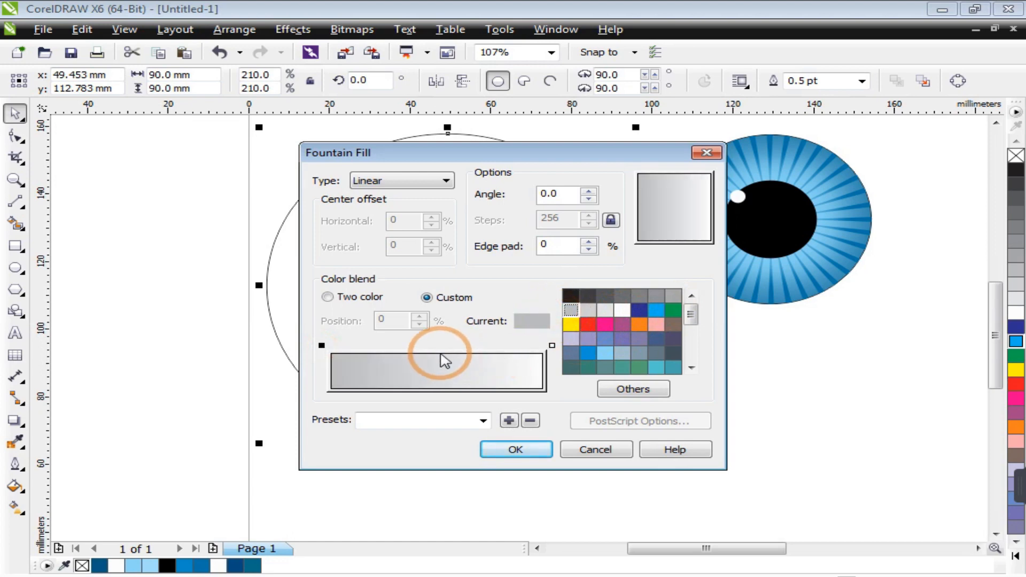
left_click(553, 346)
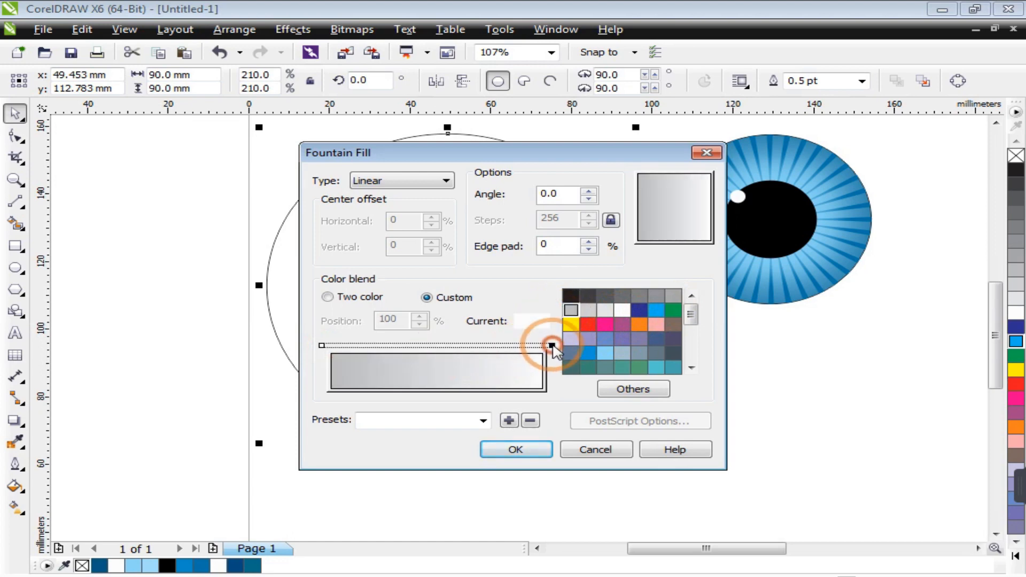
left_click(622, 311)
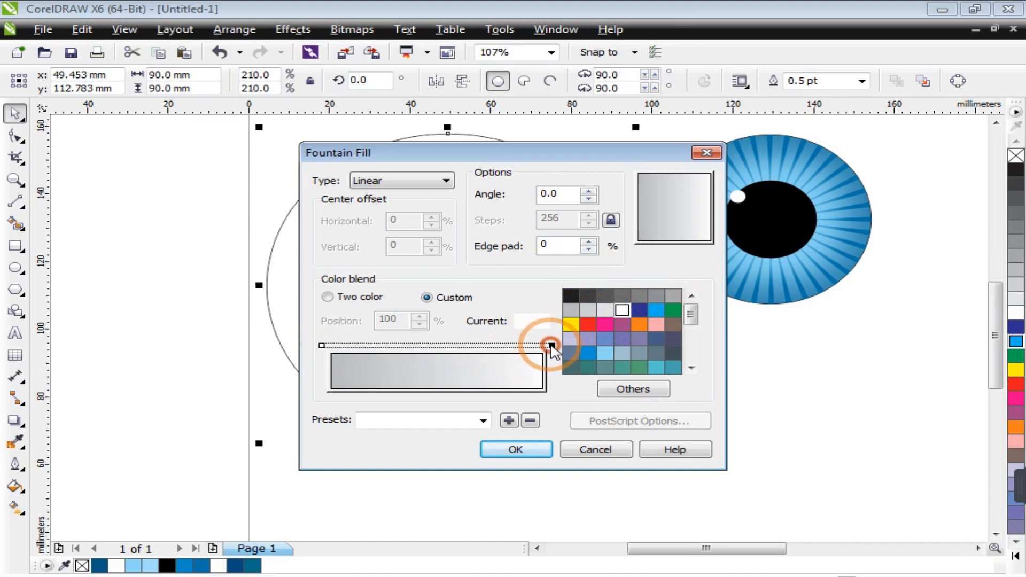
- Add a white intermediate color near the gray end of the blend, set the fill type to Radial, and apply the fill
left_click_drag(541, 348, 420, 346)
left_click(390, 185)
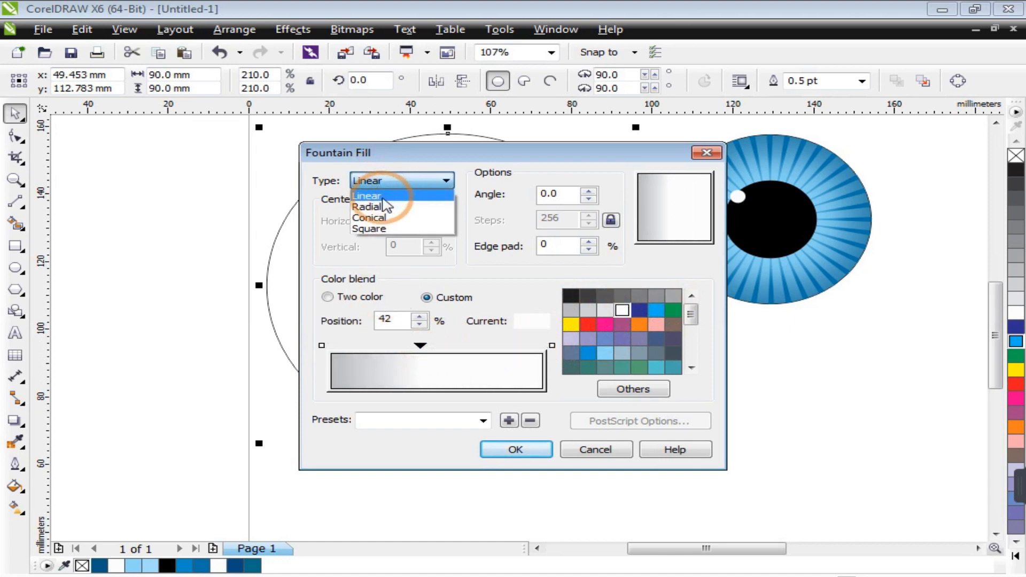
left_click(389, 205)
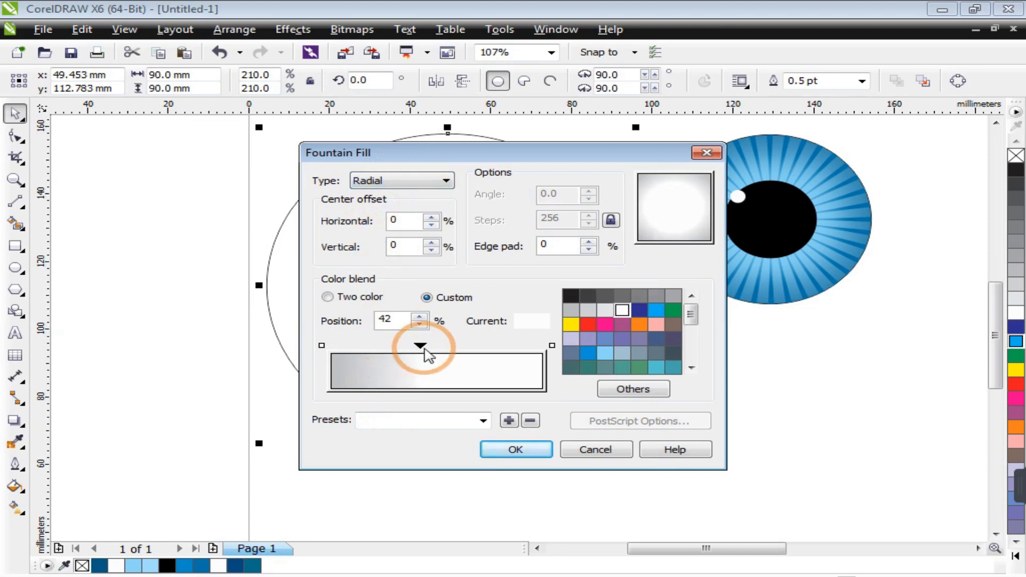
left_click_drag(419, 346, 396, 346)
left_click(532, 451)
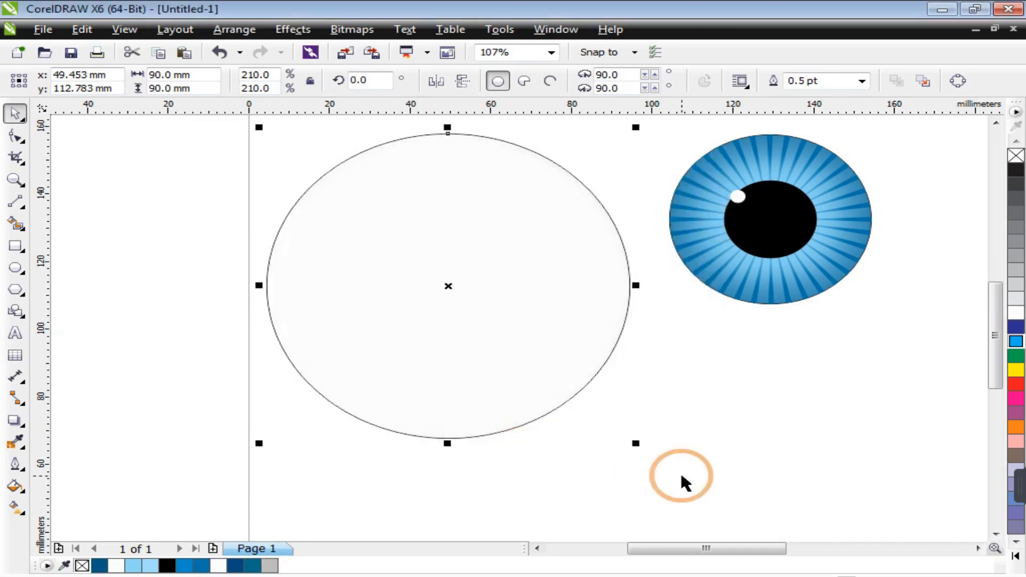
left_click(732, 437)
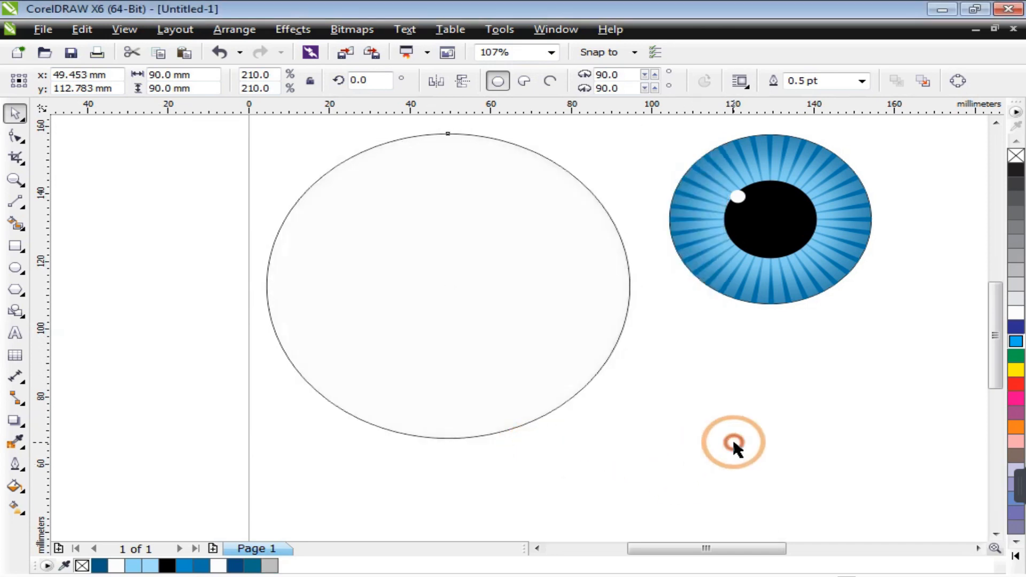
- Change the large circle's outline color to medium gray
left_click(629, 272)
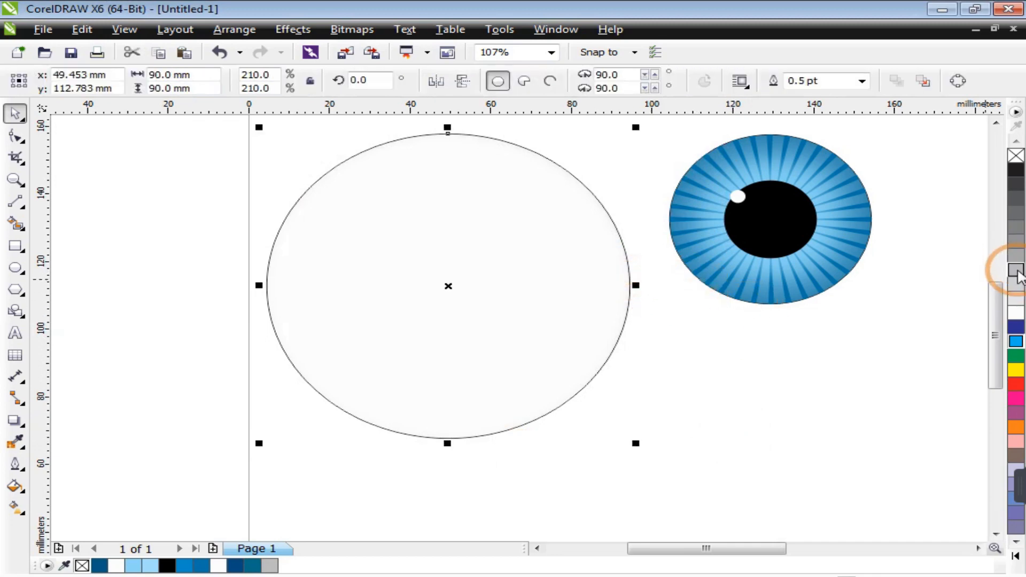
right_click(1014, 257)
left_click(905, 357)
- Group the iris, pupil and highlight together and move the group onto the right edge of the large circle
left_click(913, 149)
left_click_drag(913, 125, 637, 337)
left_click(527, 342)
left_click(764, 336)
left_click(759, 259)
left_click_drag(759, 259, 641, 309)
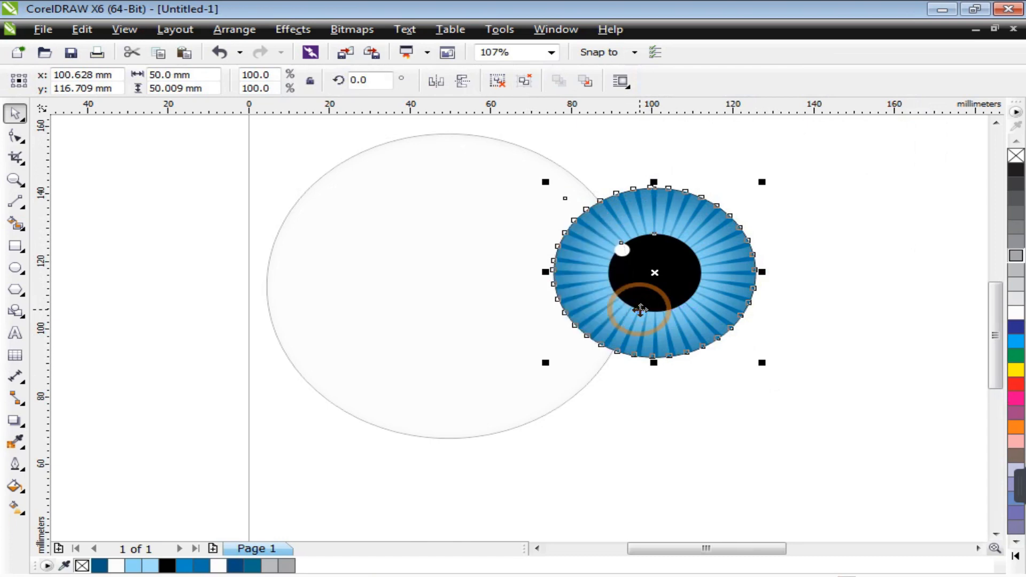
- Align the iris group and the large circle to the same horizontal and vertical center
left_click(399, 317)
key("c")
key("e")
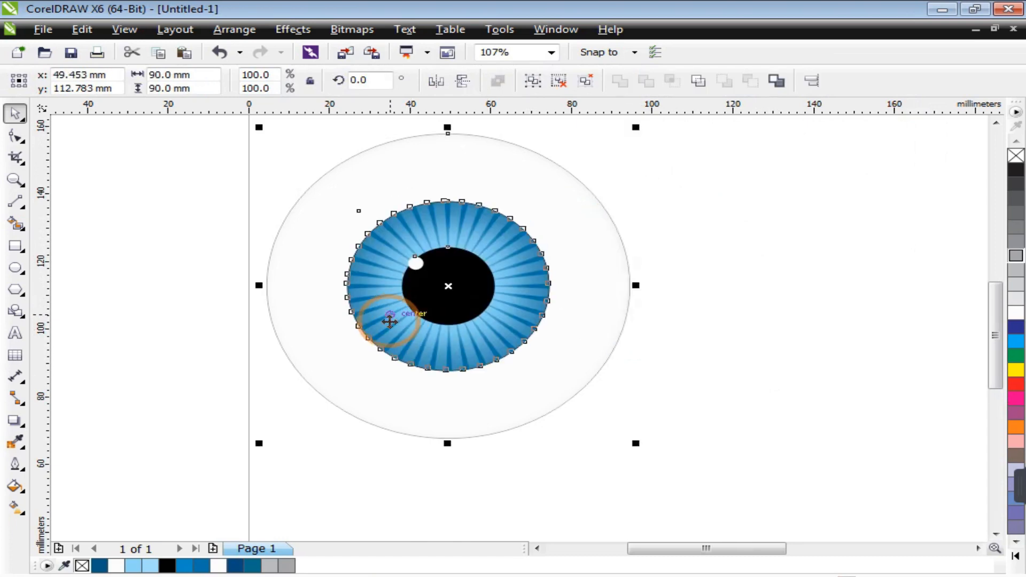
scroll(492, 307, "down", 3)
left_click(348, 268)
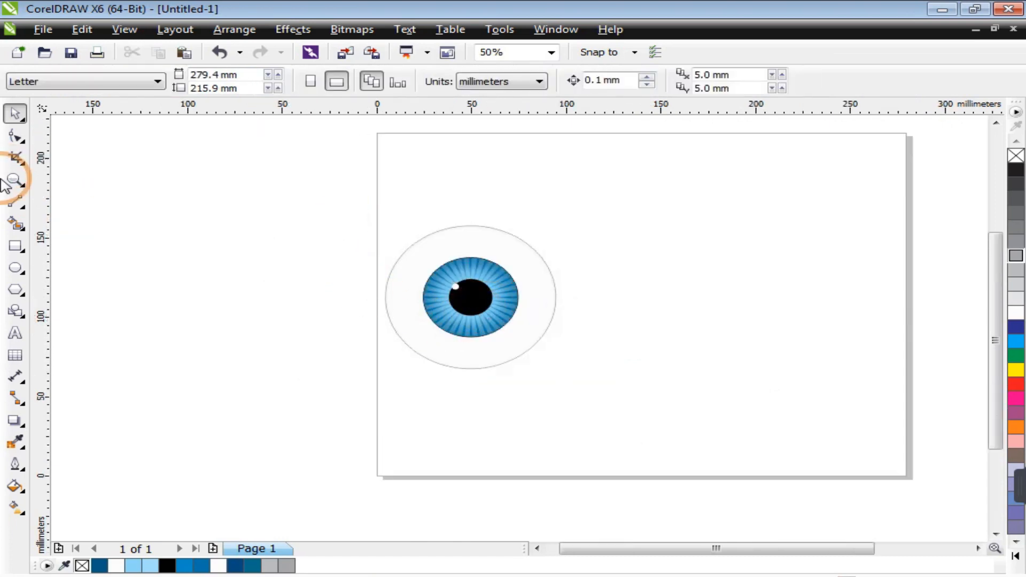
- Group the iris with the large circle and move the whole eye toward the middle of the page
left_click(20, 179)
left_click_drag(315, 161, 676, 389)
left_click_drag(556, 167, 289, 363)
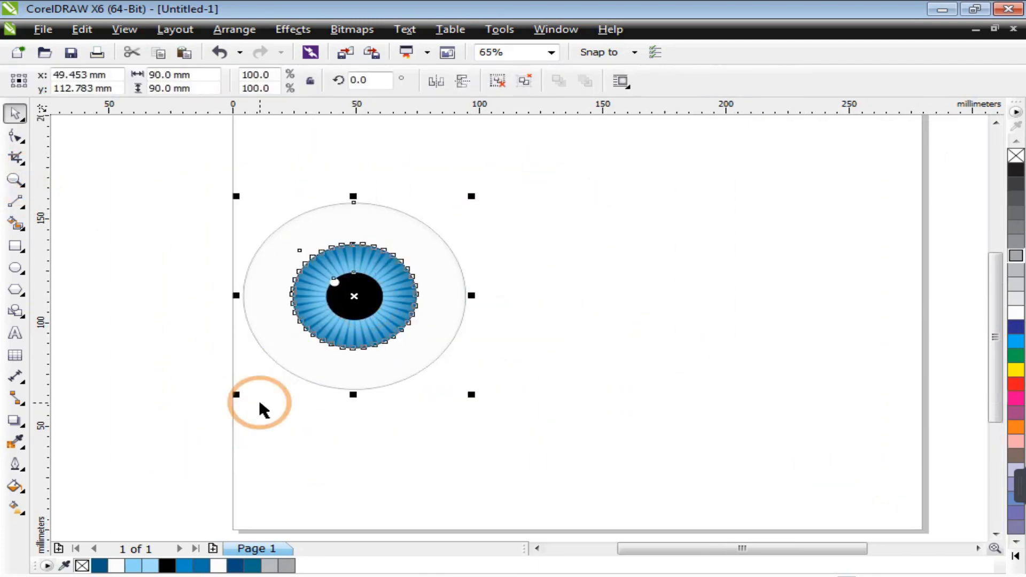
left_click_drag(333, 317, 525, 284)
left_click(417, 305)
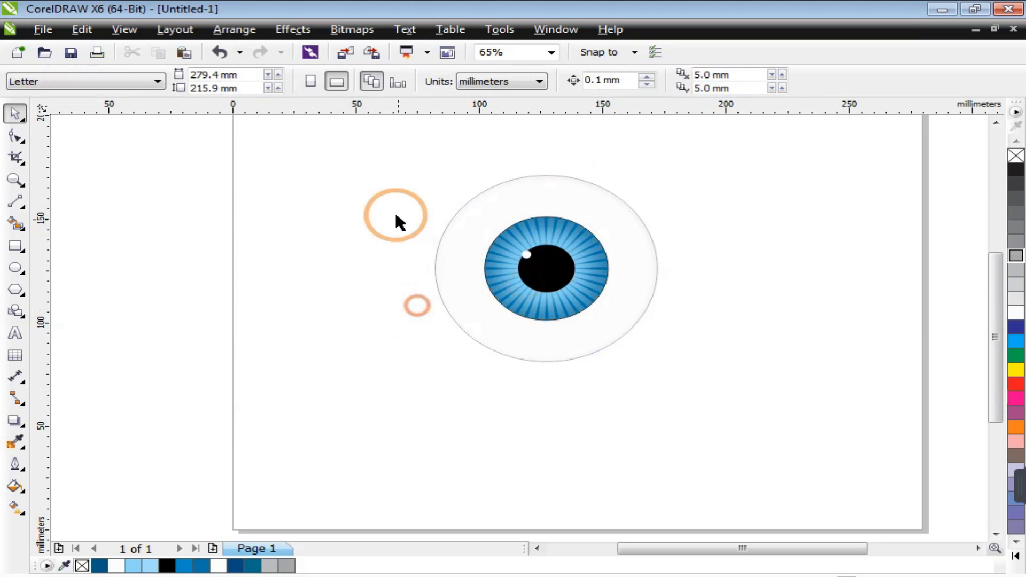
- Ungroup the eye so the outer circle is separate from the iris group
key("z")
left_click_drag(361, 145, 647, 377)
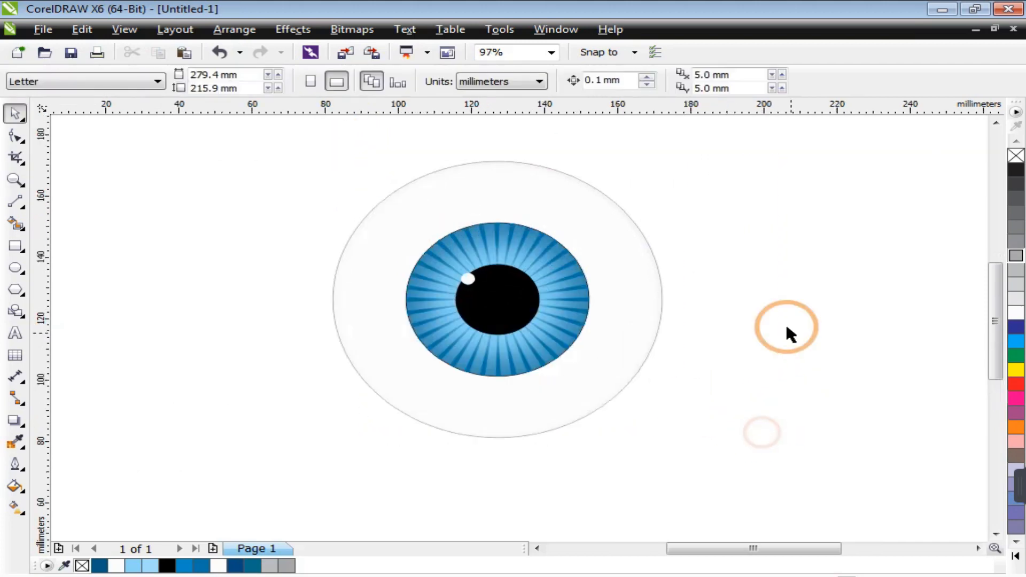
left_click(652, 254)
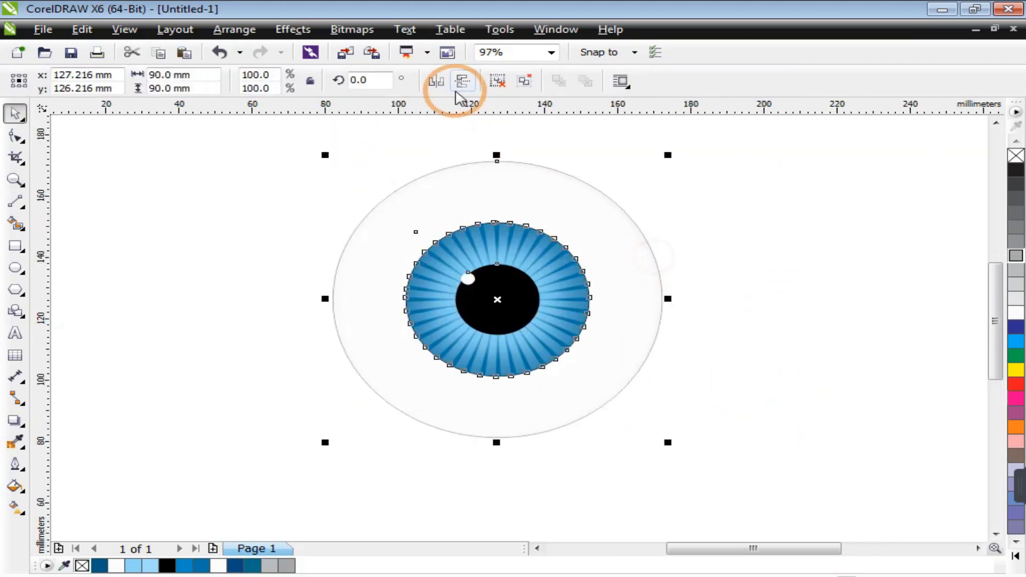
left_click(497, 81)
left_click(332, 246)
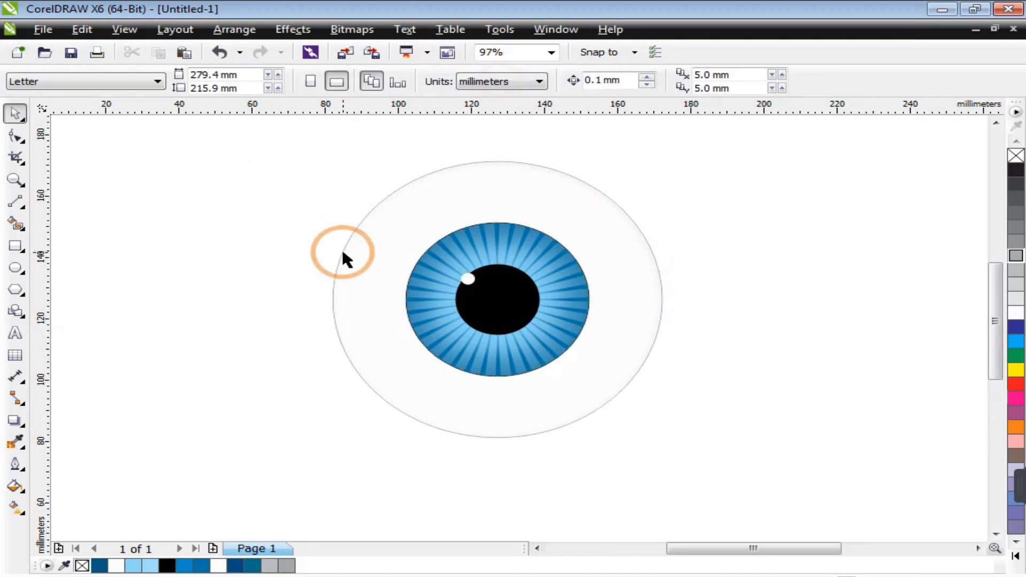
- Set the white intermediate color of the outer circle's radial fill to position 42%
left_click(341, 248)
left_click(13, 486)
left_click(95, 383)
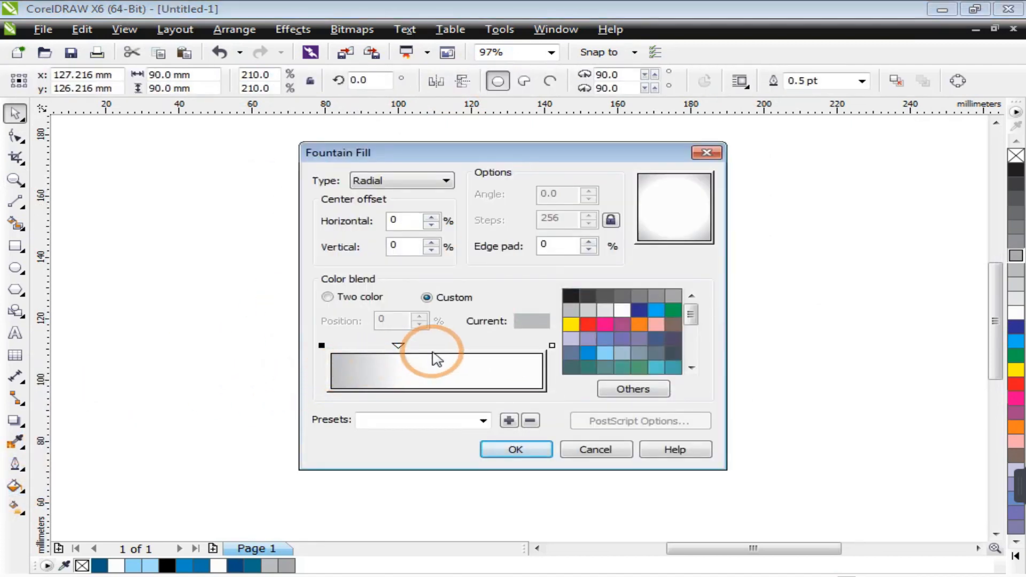
left_click(399, 345)
left_click_drag(405, 347, 420, 347)
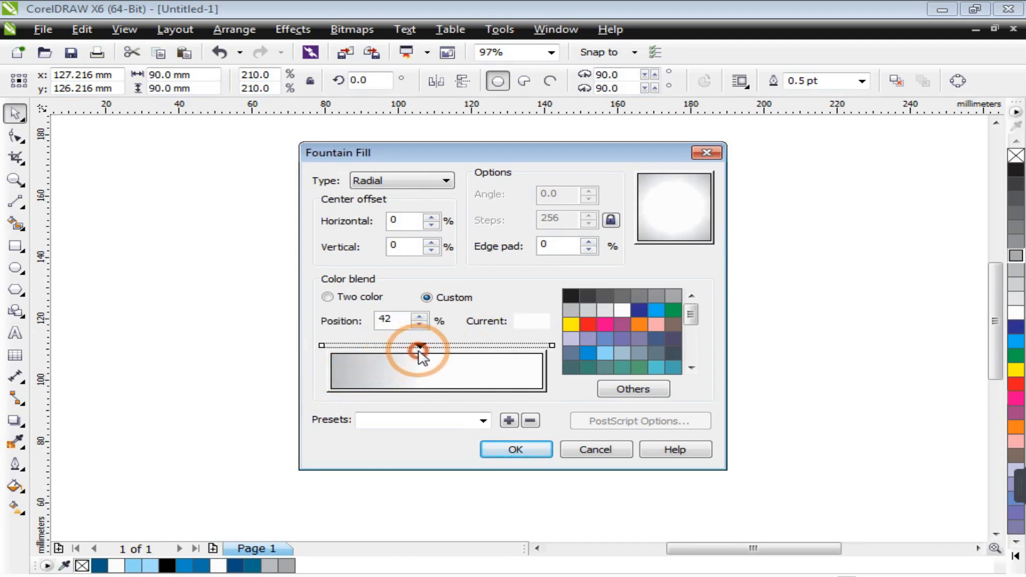
left_click(516, 450)
- Set the white intermediate color of the outer circle's radial fill to position 37%, and deselect the circle
left_click(13, 486)
left_click(94, 381)
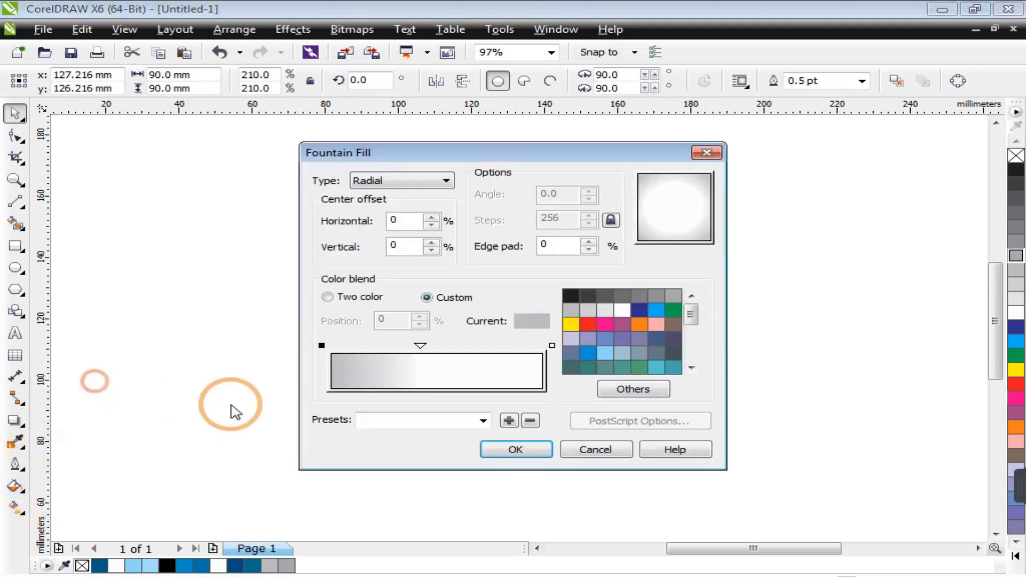
left_click(420, 346)
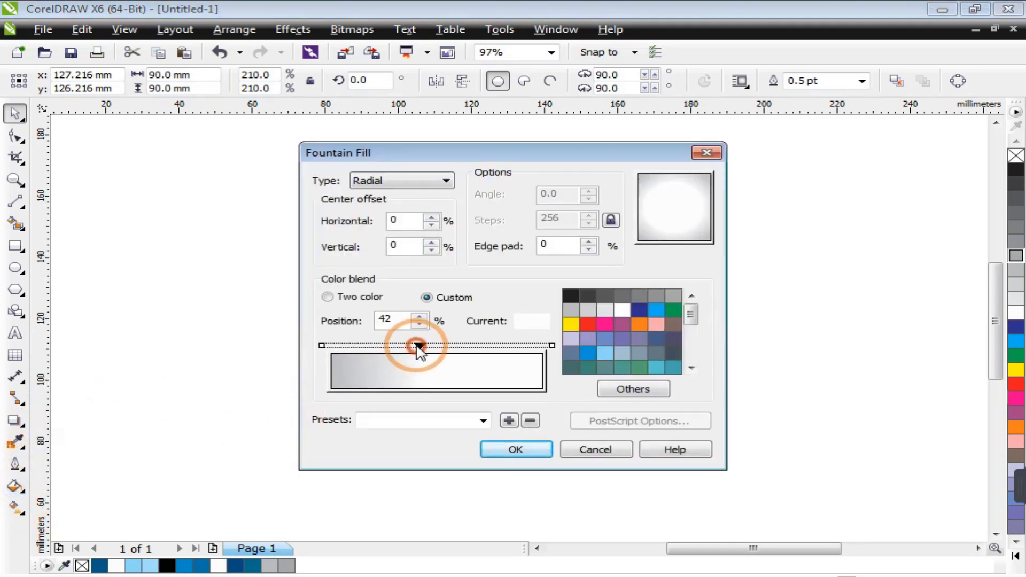
left_click_drag(417, 347, 408, 346)
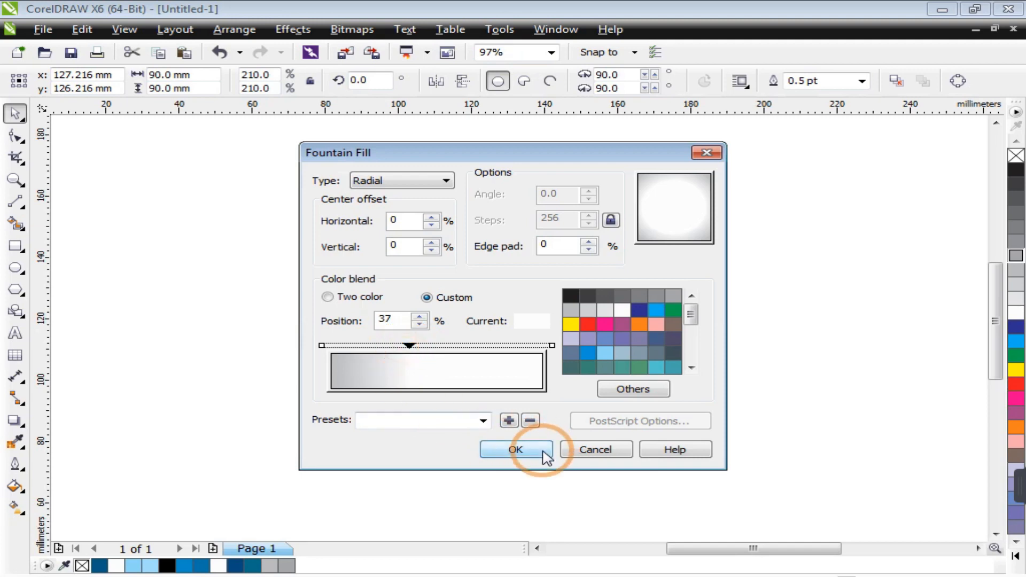
left_click(522, 452)
left_click(361, 479)
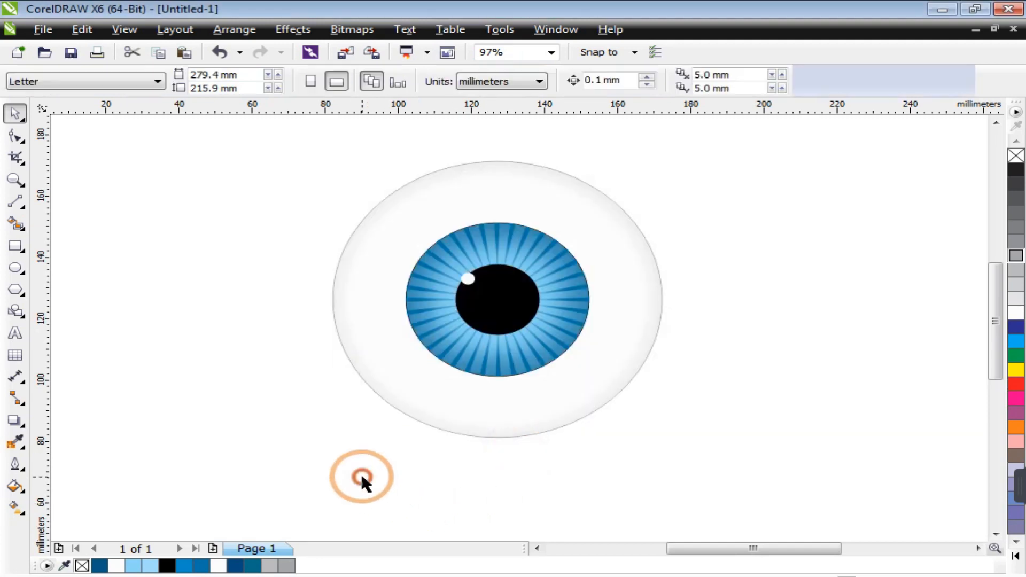
- Set the outer circle's outline width to 1.5 pt
scroll(336, 396, "down", 2)
key("z")
left_click_drag(274, 238, 574, 440)
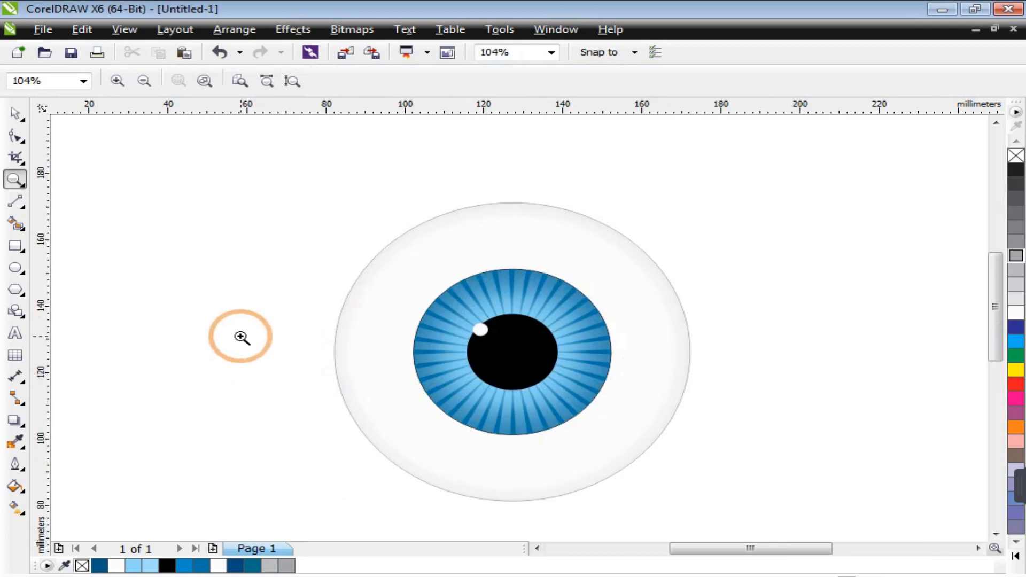
key("space")
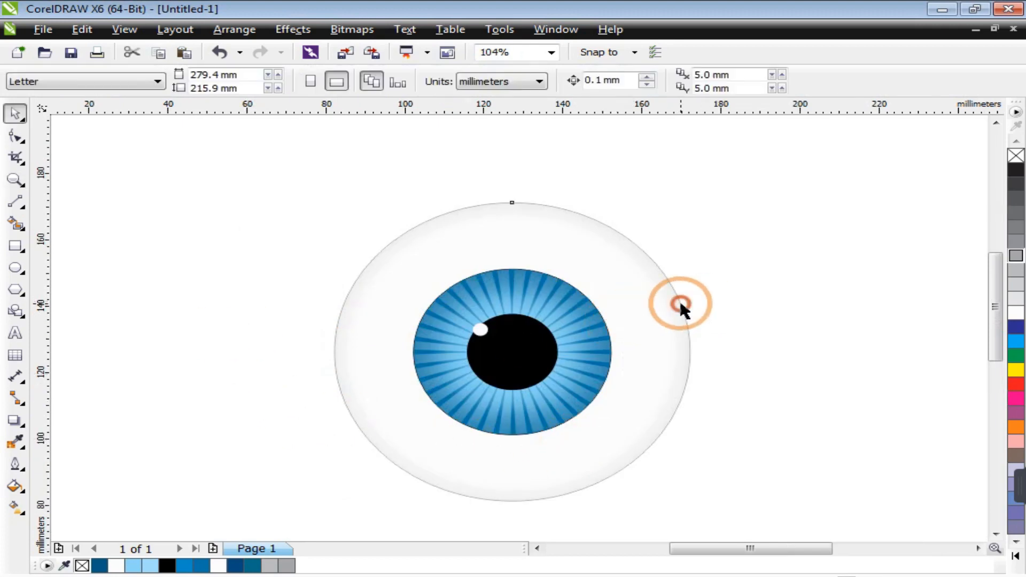
left_click(678, 303)
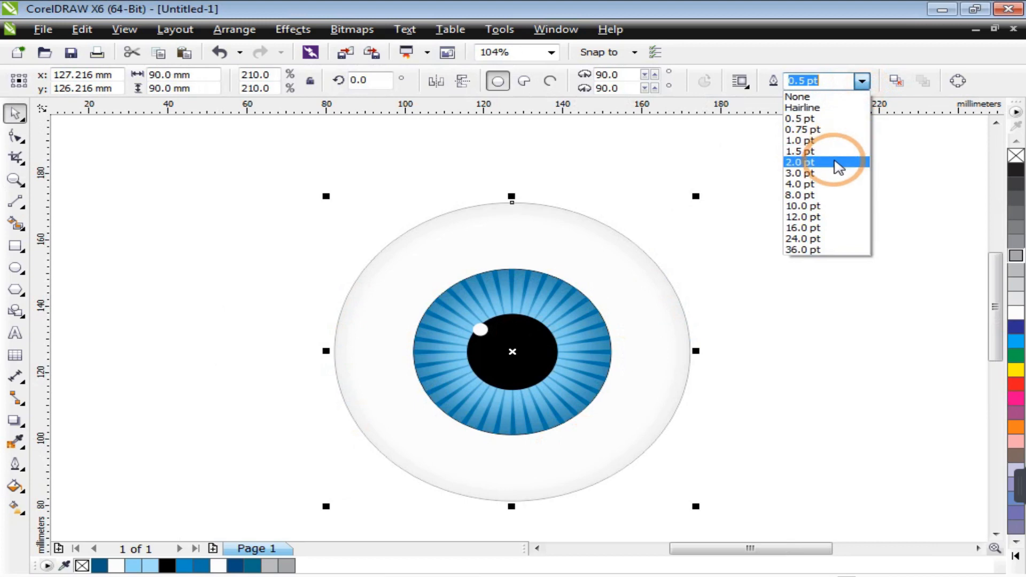
left_click(833, 161)
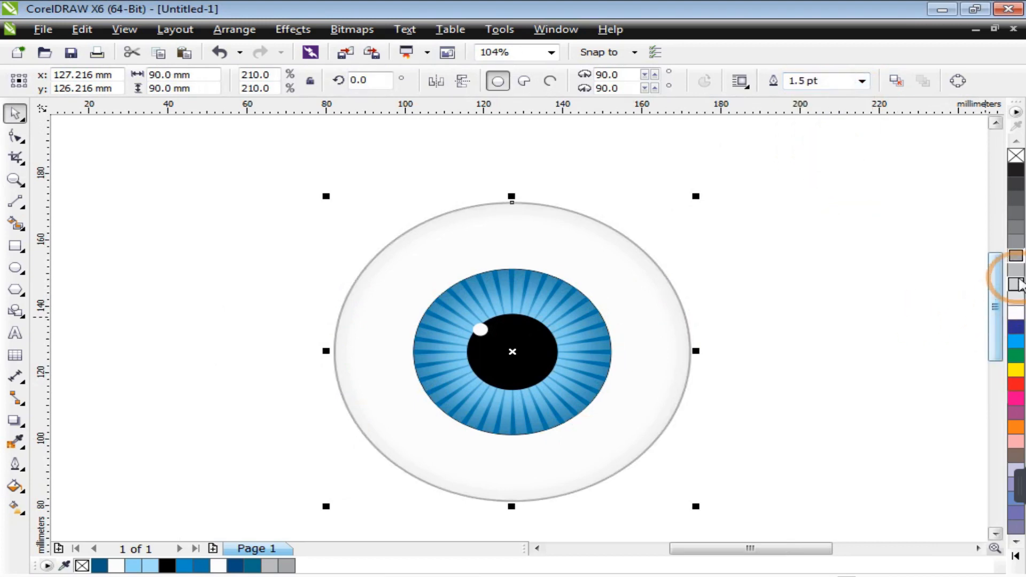
- Try darker grays for the outer circle's outline, settle on a light gray, and check the result deselected
right_click(1015, 241)
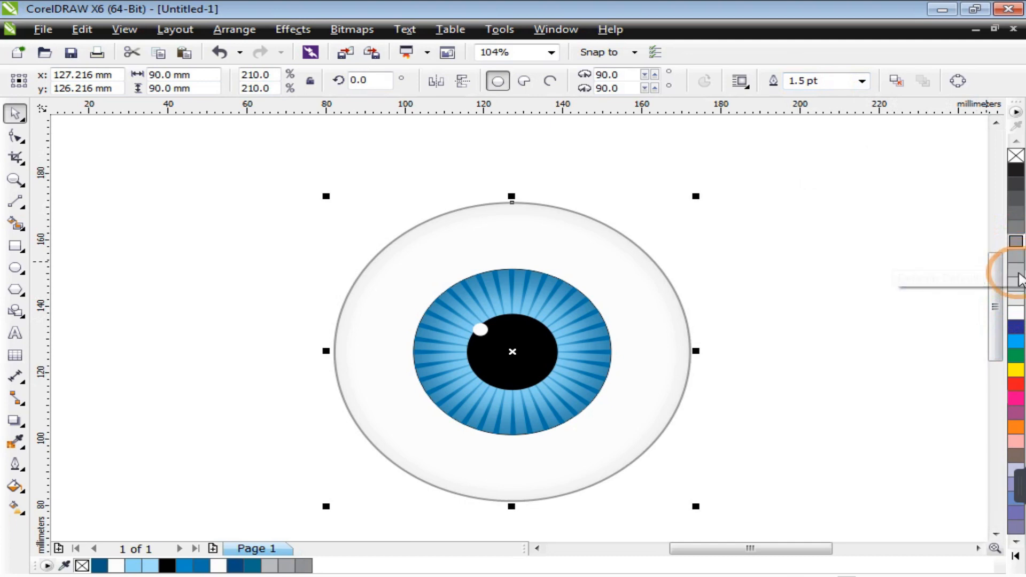
right_click(1016, 259)
right_click(1017, 271)
left_click(863, 304)
scroll(342, 211, "down", 3)
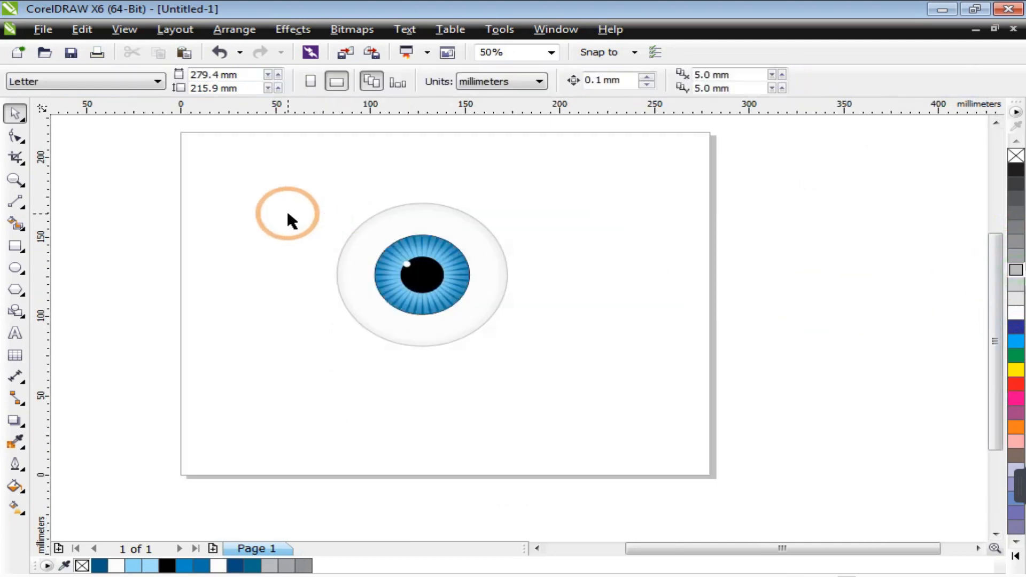
key("z")
left_click_drag(246, 157, 620, 386)
key("space")
left_click(706, 295)
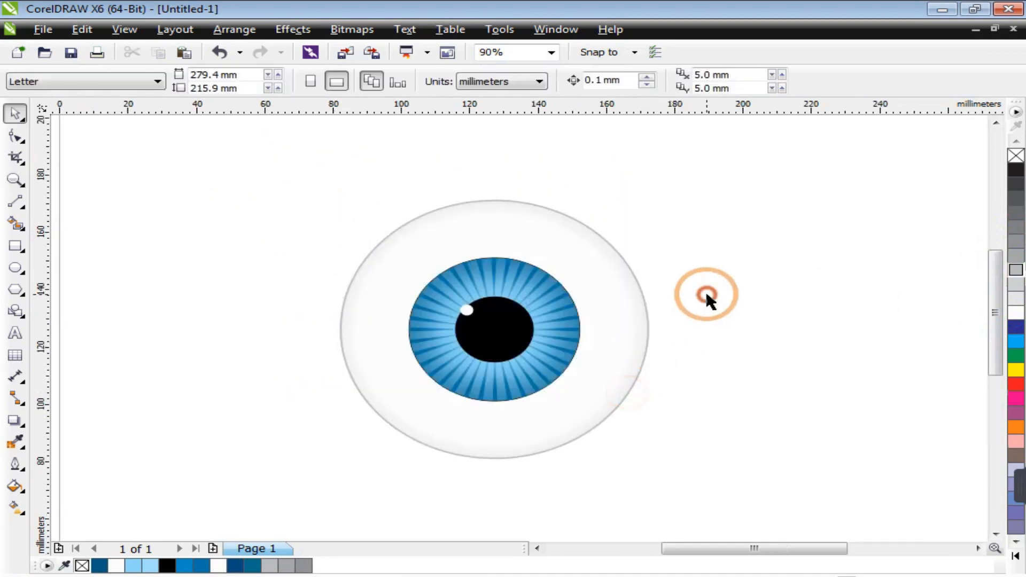
left_click(623, 258)
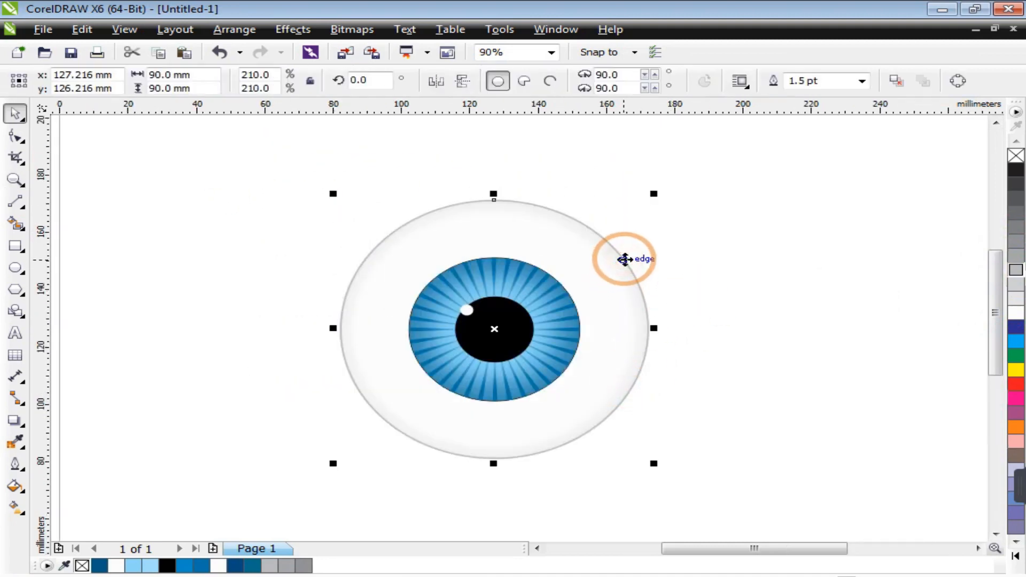
left_click(267, 213)
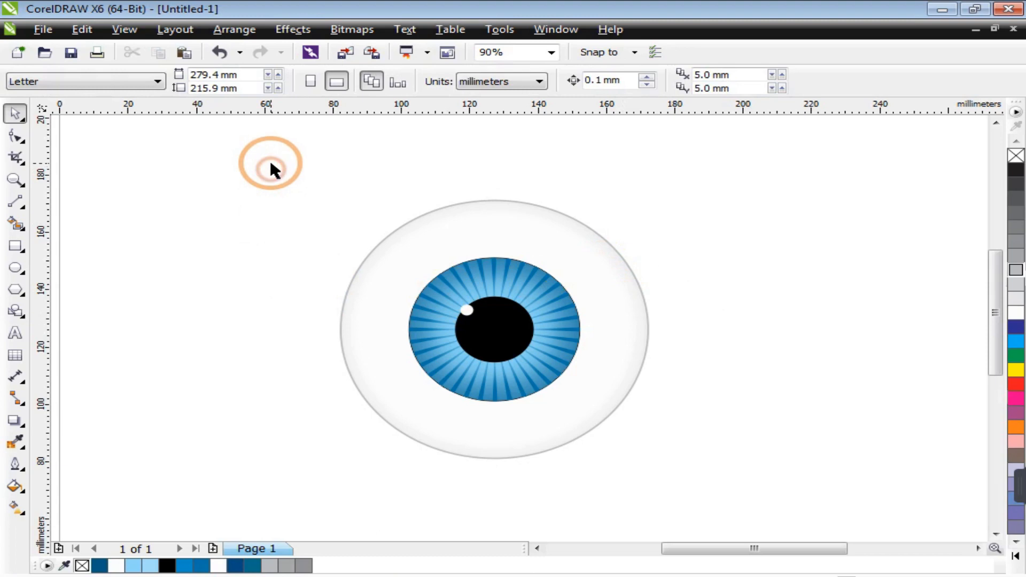
- Draw a helper circle beside the eye and fill it yellow
left_click(15, 269)
left_click_drag(722, 270, 834, 419)
left_click(1016, 369)
key("space")
- Cast a drop shadow well below the yellow circle and set its feathering to 31
left_click_drag(808, 342, 752, 501)
left_click(15, 422)
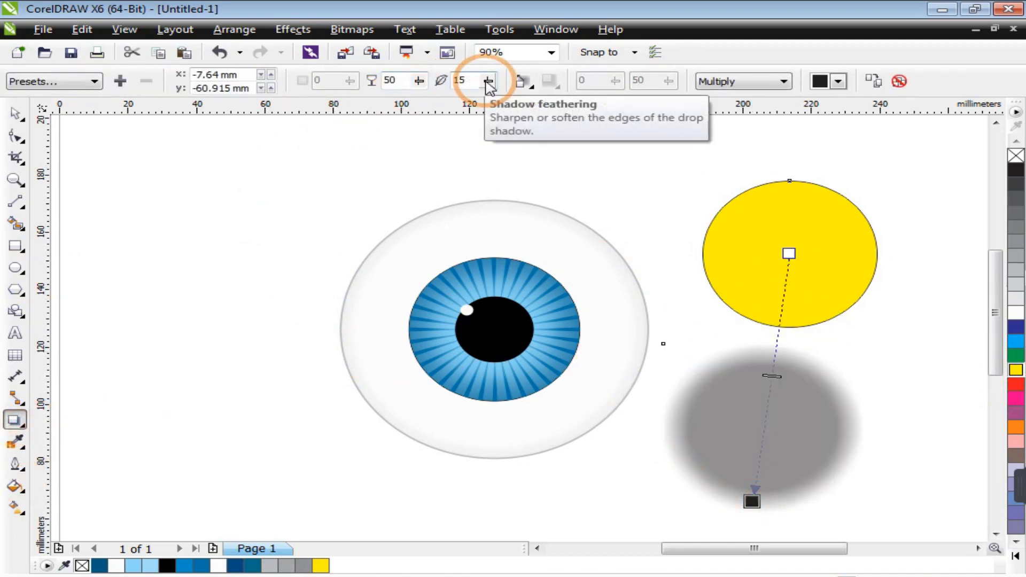
left_click_drag(488, 81, 512, 105)
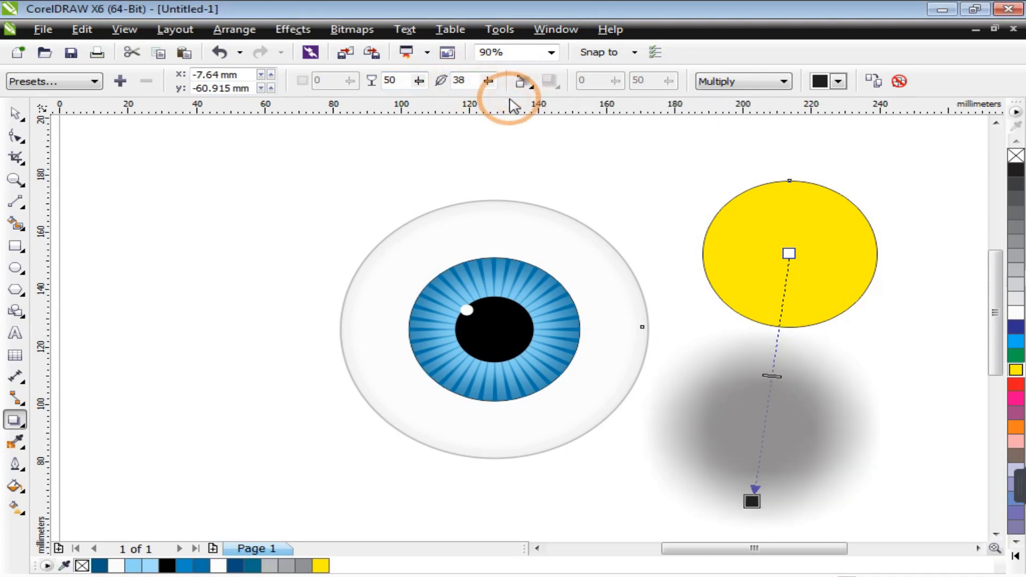
left_click(488, 81)
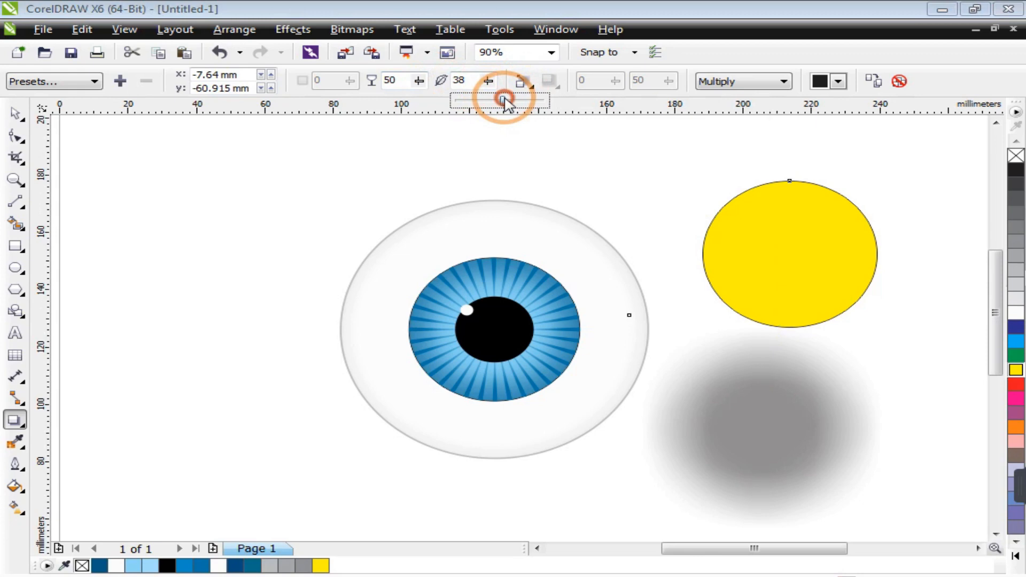
left_click(505, 101)
left_click(486, 81)
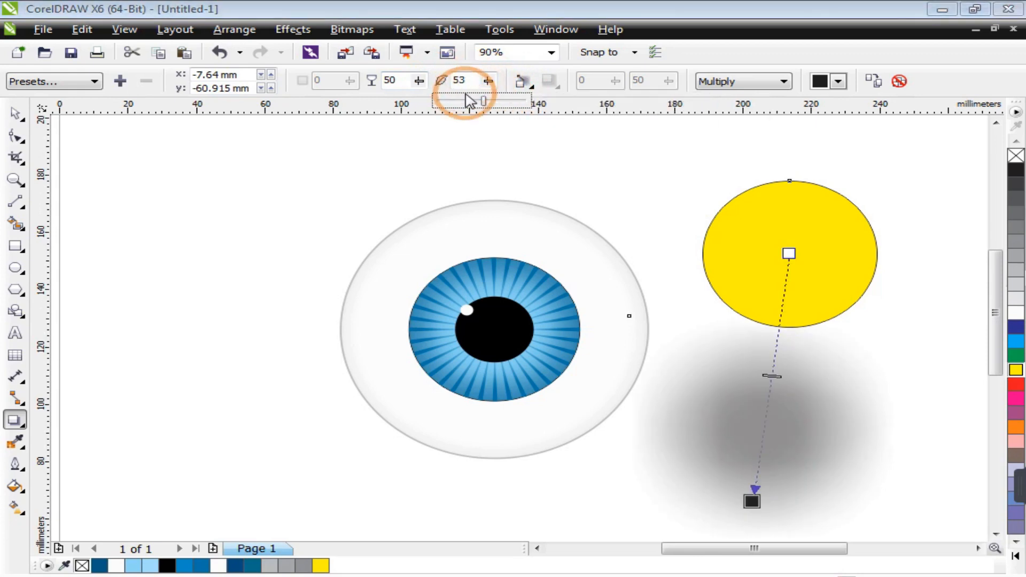
left_click(466, 101)
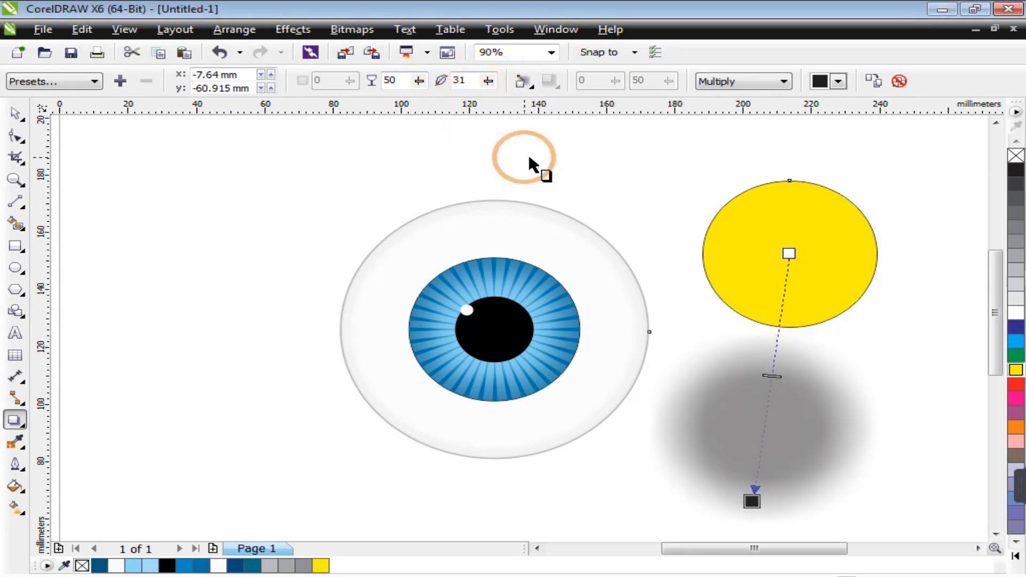
- Break the drop shadow apart from the yellow circle and delete the circle
key("space")
left_click(789, 331)
right_click(777, 373)
left_click(664, 401)
left_click(672, 208)
left_click(763, 223)
key("Delete")
- Flatten the separated shadow to about 15.6 mm high and move it directly beneath the eye
left_click(767, 431)
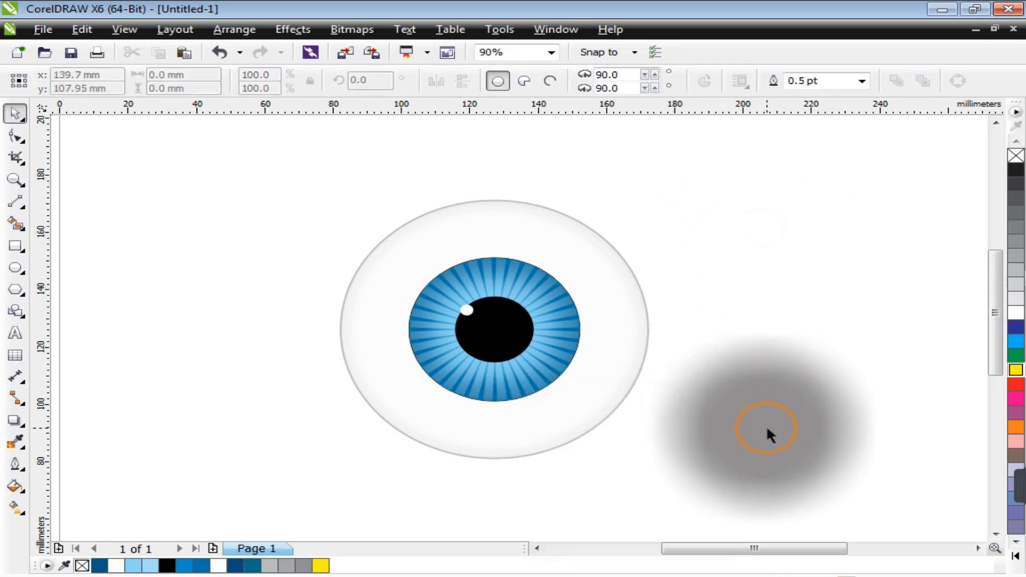
left_click(764, 326)
left_click_drag(764, 326, 771, 411)
left_click_drag(768, 449, 511, 487)
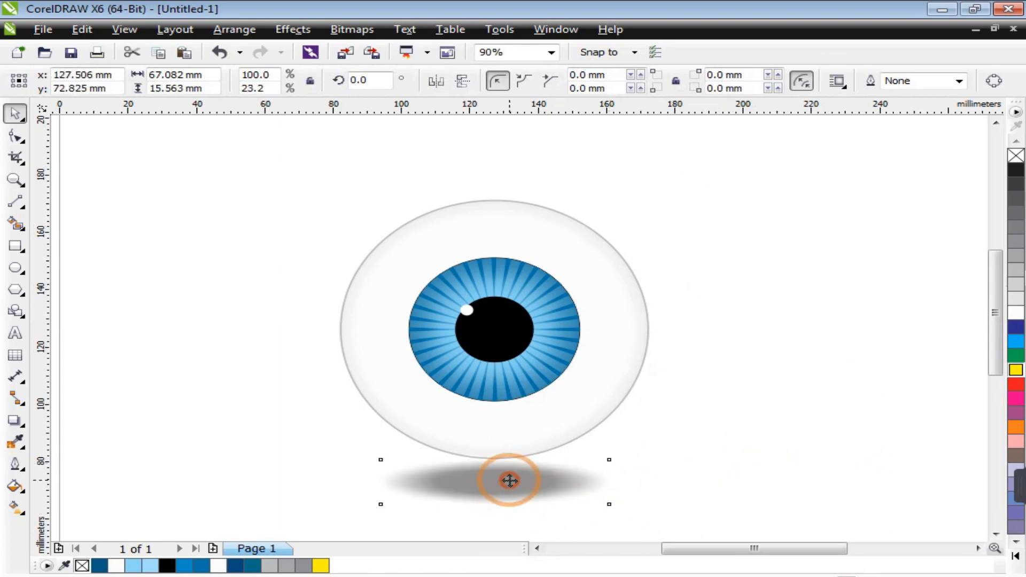
- Group the iris group and the outer circle into one eye object
left_click(465, 396)
left_click(364, 386)
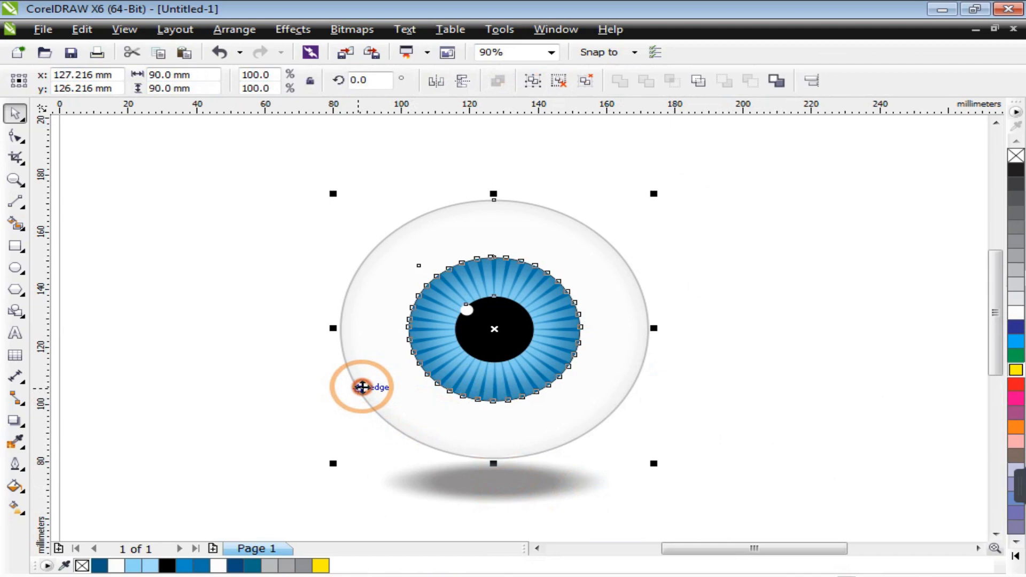
- Resize the shadow to about 52.8 by 7.8 mm and tuck it behind the eye's lower edge
left_click(526, 486)
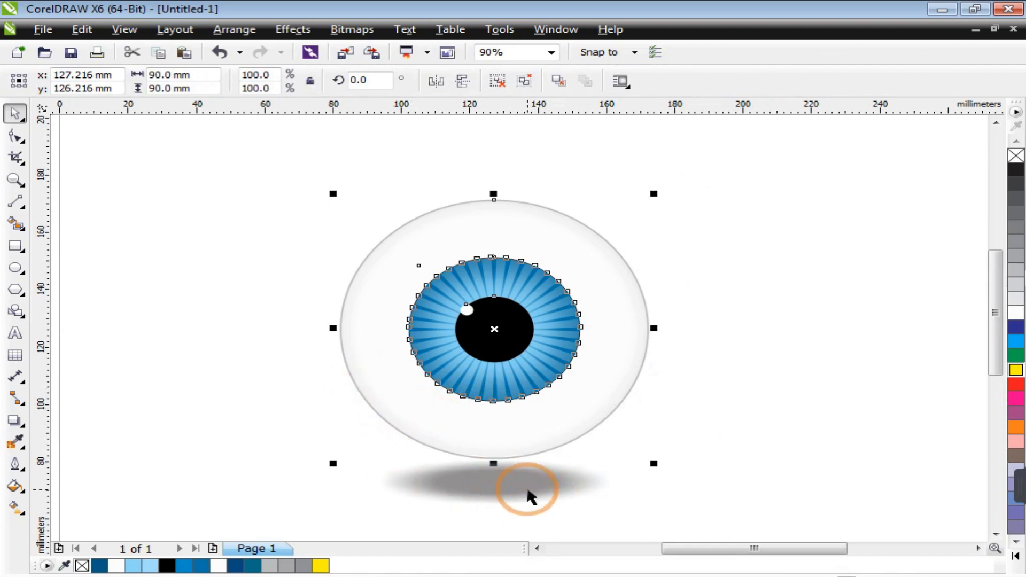
left_click_drag(615, 482, 591, 482)
left_click(476, 473)
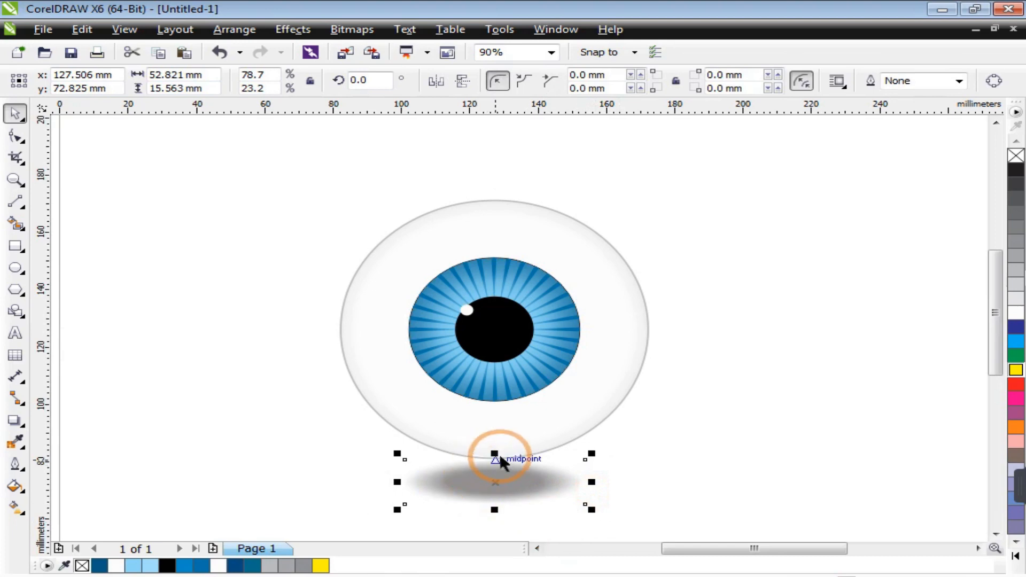
left_click_drag(494, 455, 489, 471)
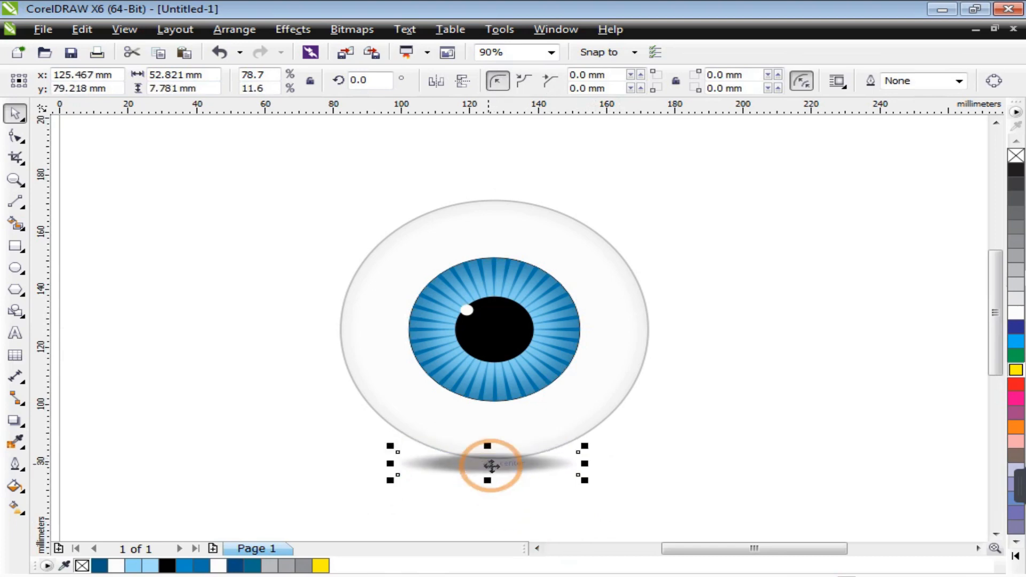
- Nudge the shadow right to about x = 126.97 mm so it sits centred under the eye
left_click(535, 397)
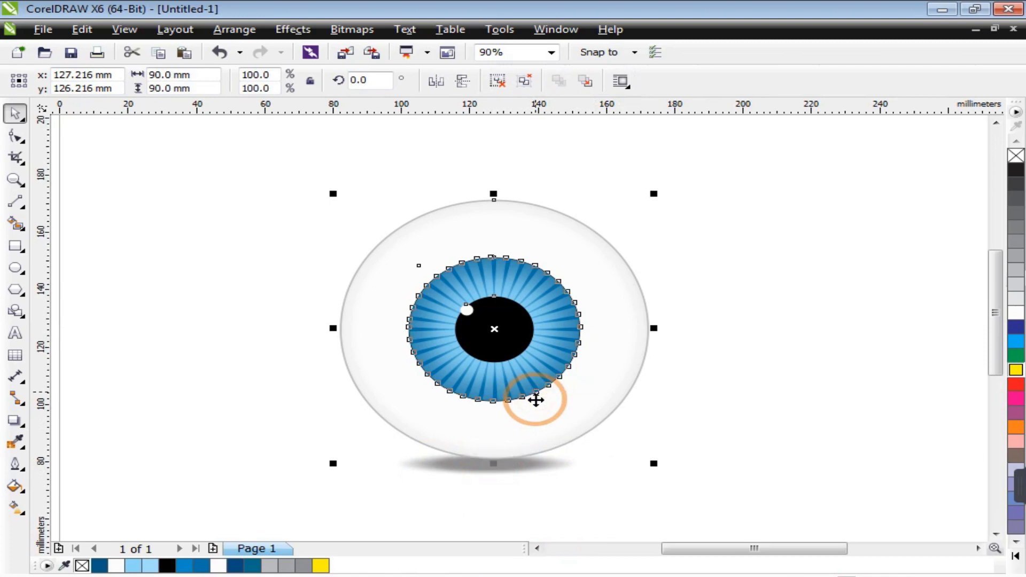
left_click(556, 486)
left_click(477, 473)
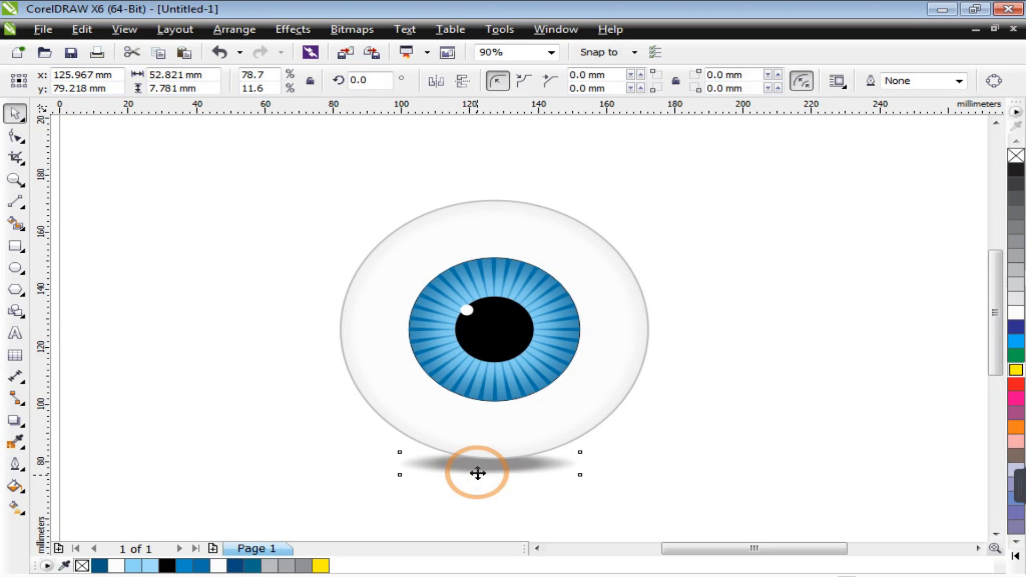
key("Right")
key("Right")
key("Right")
key("Right")
key("Right")
key("Right")
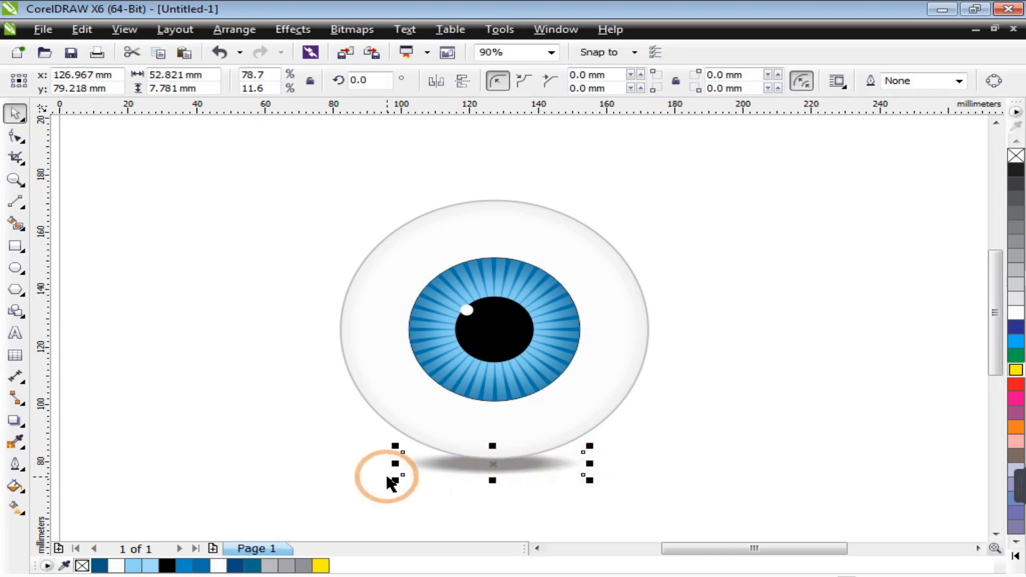
- Trim the shadow's left side slightly, widen it symmetrically about its centre, and deselect it
scroll(394, 467, "up", 2)
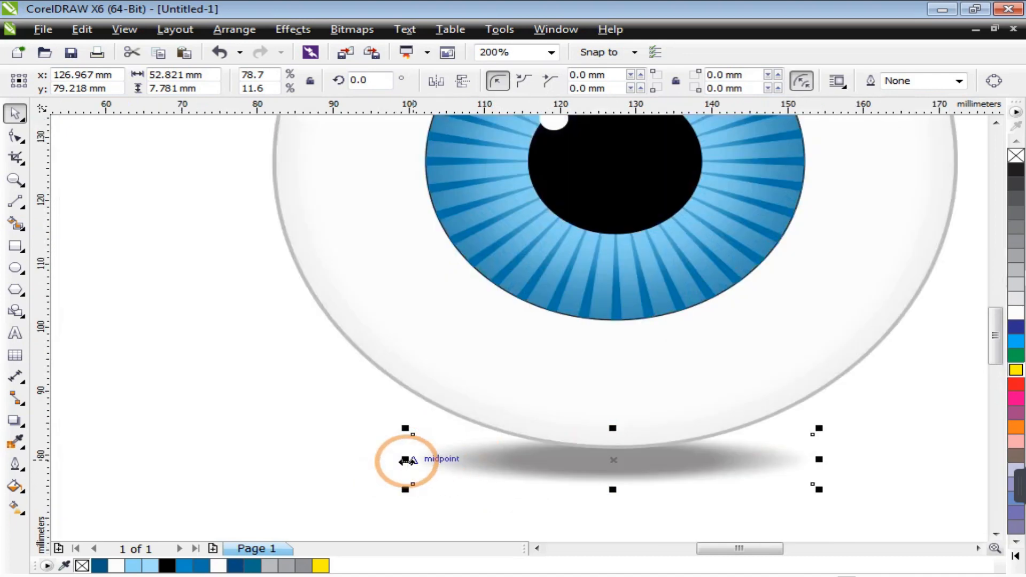
left_click_drag(401, 463, 431, 463)
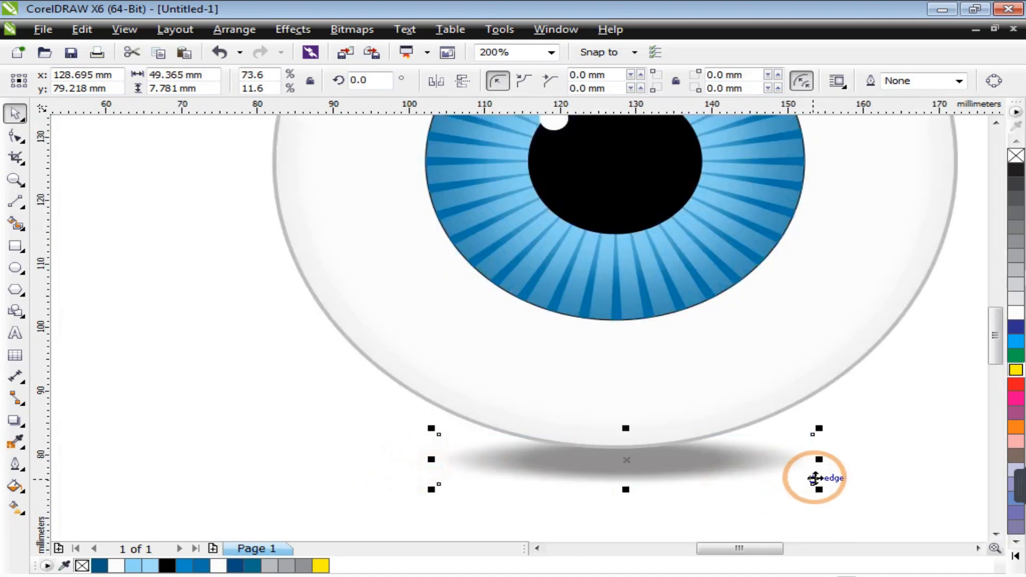
left_click_drag(817, 458, 839, 467)
scroll(241, 412, "down", 2)
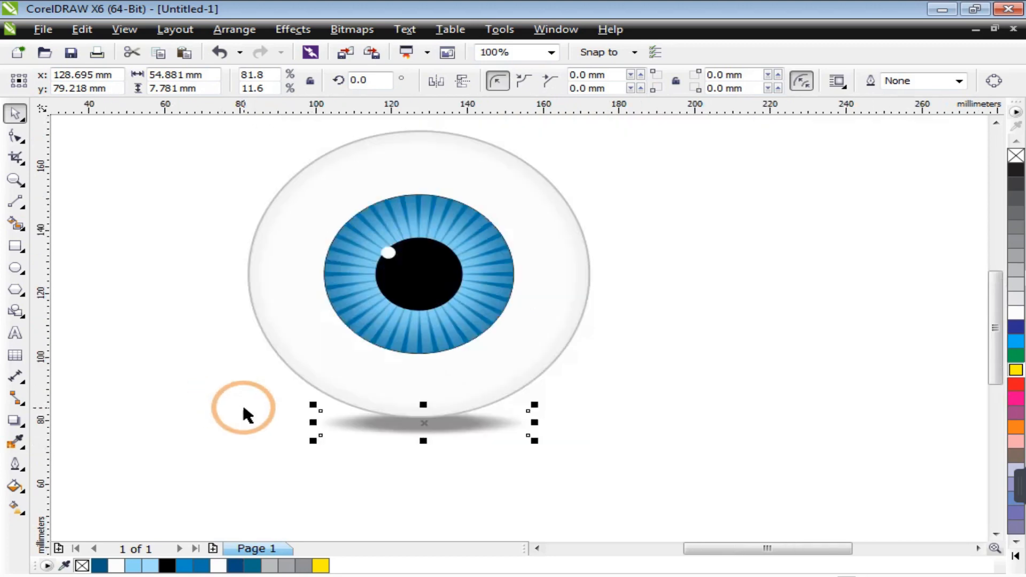
left_click_drag(539, 425, 554, 426)
left_click(556, 481)
- Zoom in on the finished eye with its shadow and preview it full screen
scroll(595, 419, "down", 4)
left_click(20, 204)
left_click_drag(488, 287, 685, 427)
key("space")
key("space")
key("space")
key("space")
left_click_drag(281, 173, 798, 498)
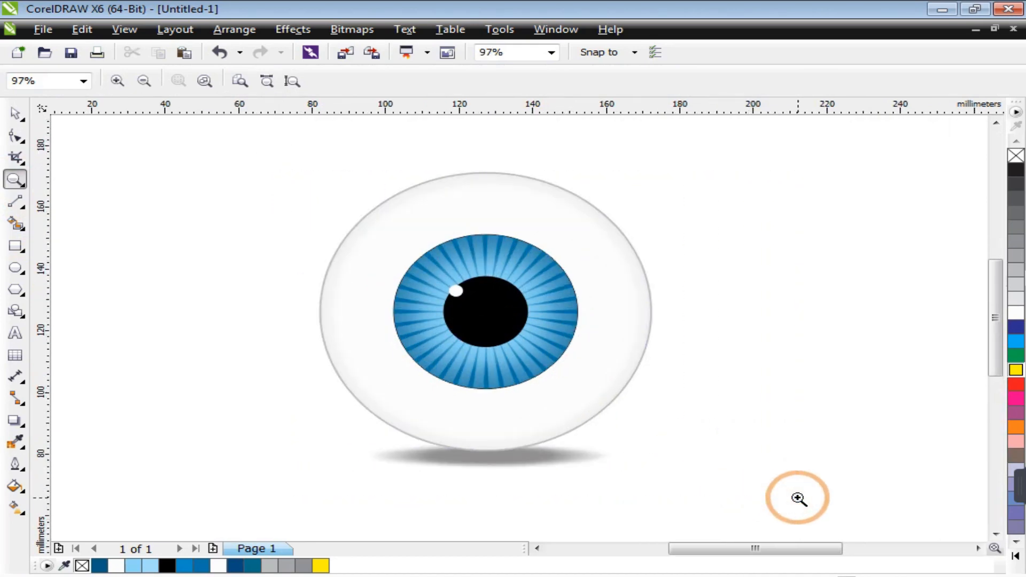
key("F9")
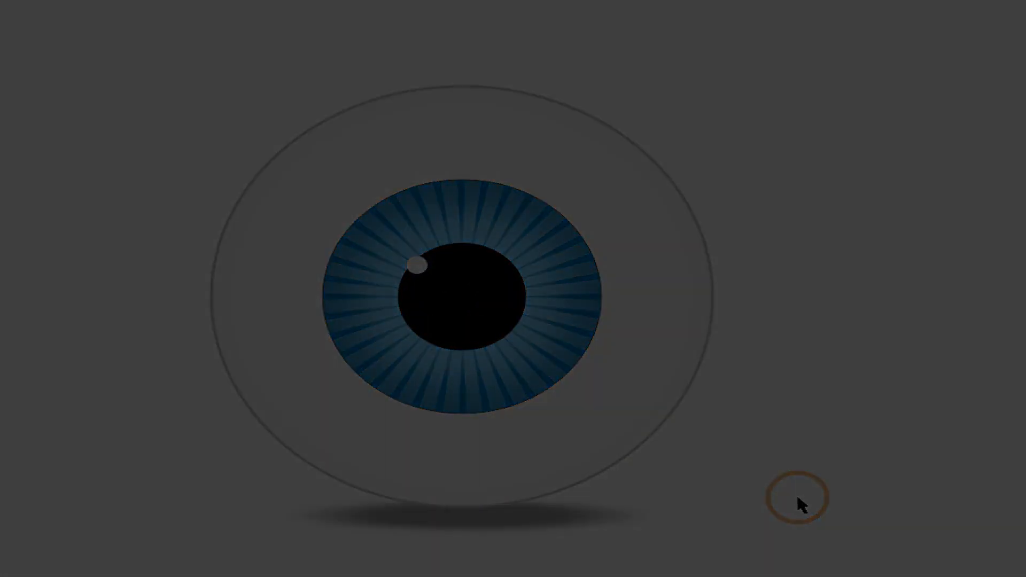